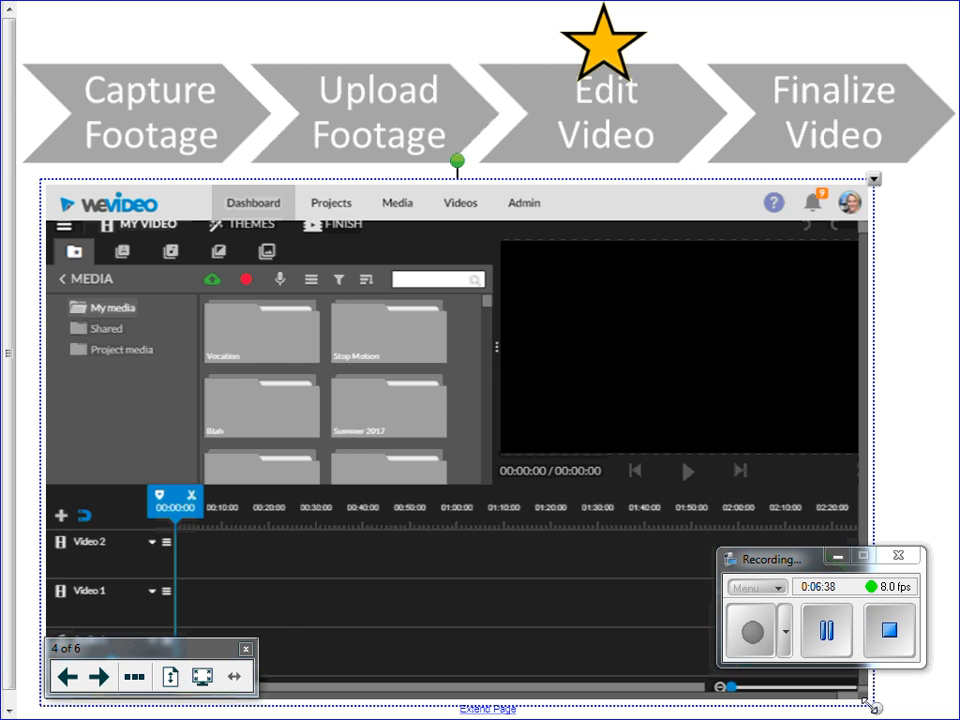
- Exit SMART Notebook's full-screen presentation so page 4 with the WeVideo editor shows in the window
{"action": "key", "text": "Escape"}
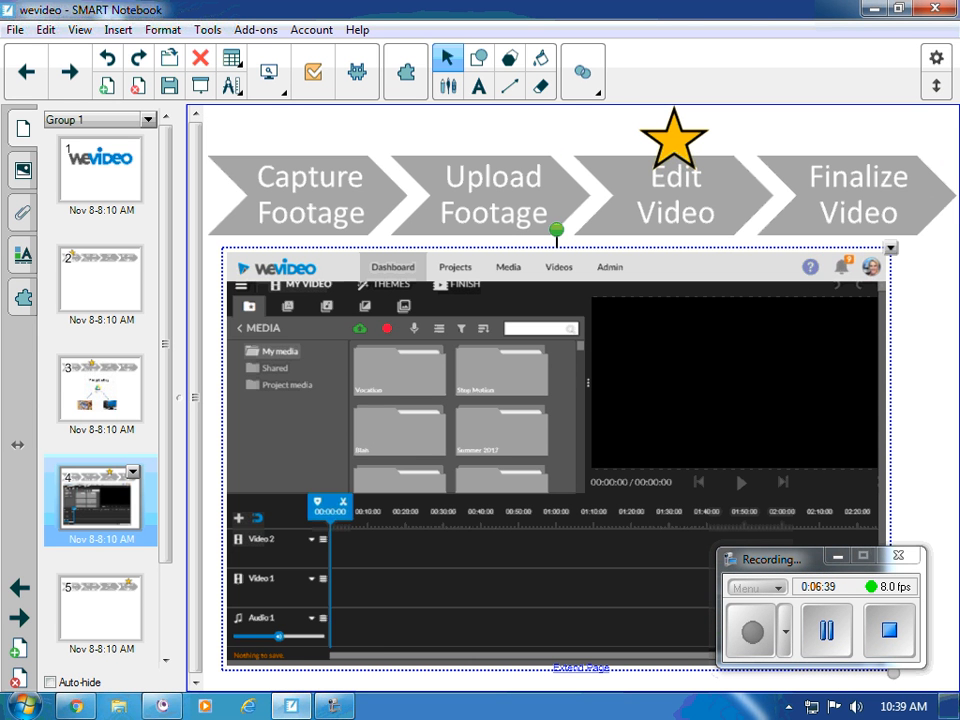
- In Chrome, load wevideo.com
{"action": "left_click", "coordinate": [75, 706]}
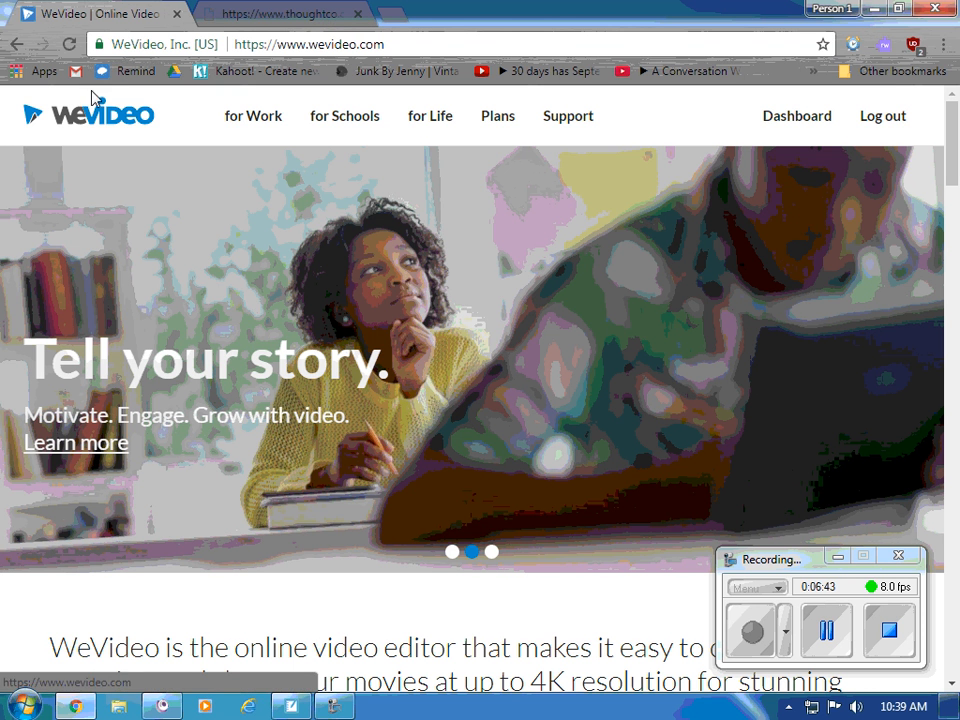
{"action": "left_click", "coordinate": [314, 42]}
{"action": "type", "text": "we"}
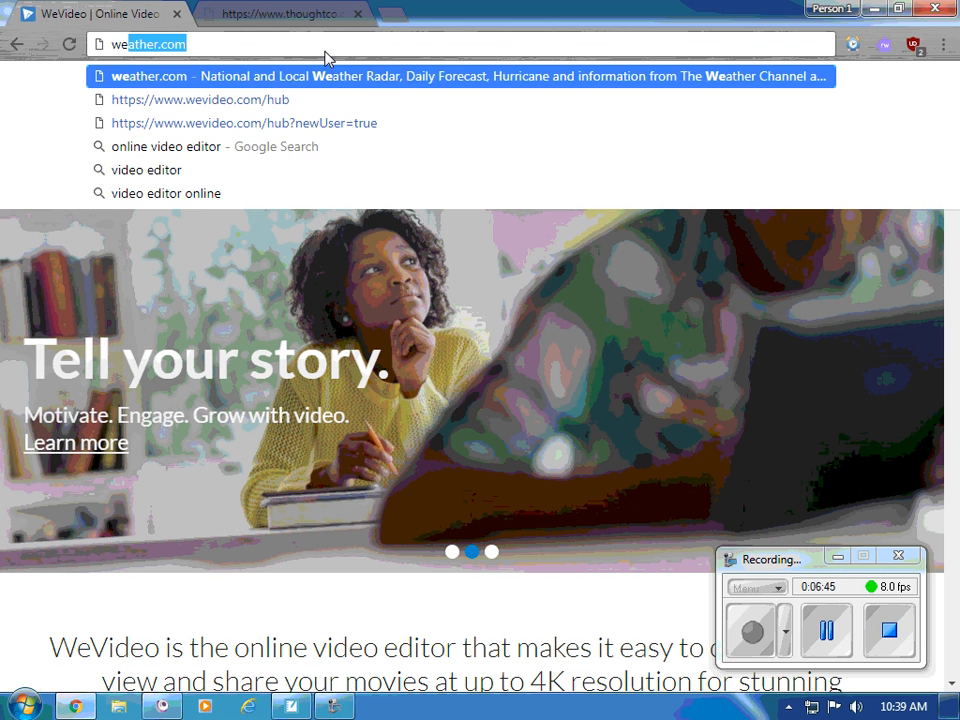
{"action": "type", "text": "video.com"}
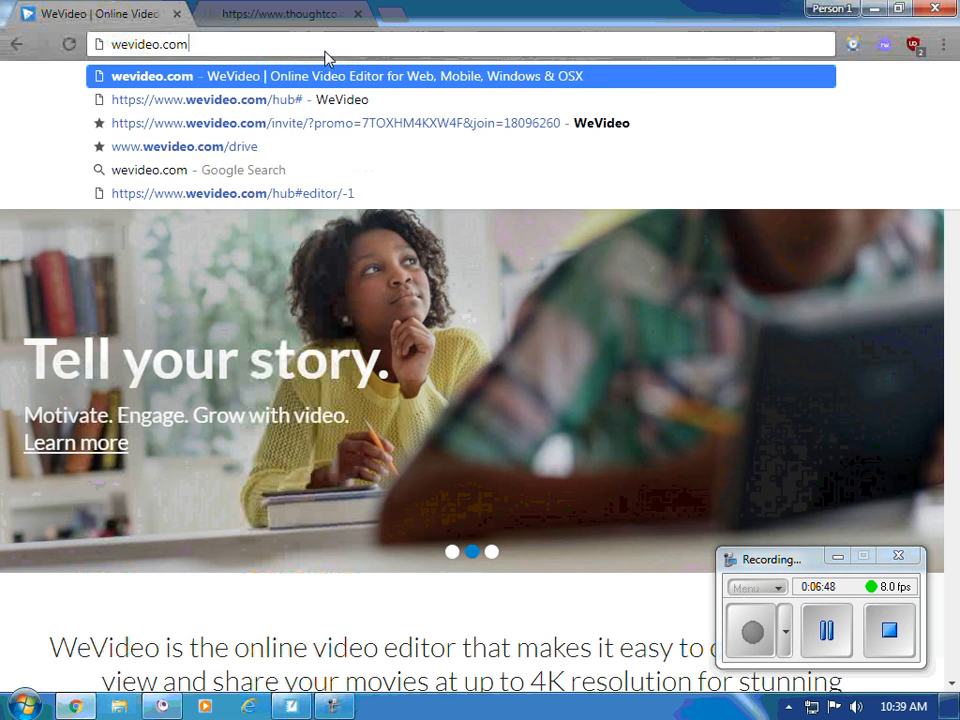
{"action": "key", "text": "Return"}
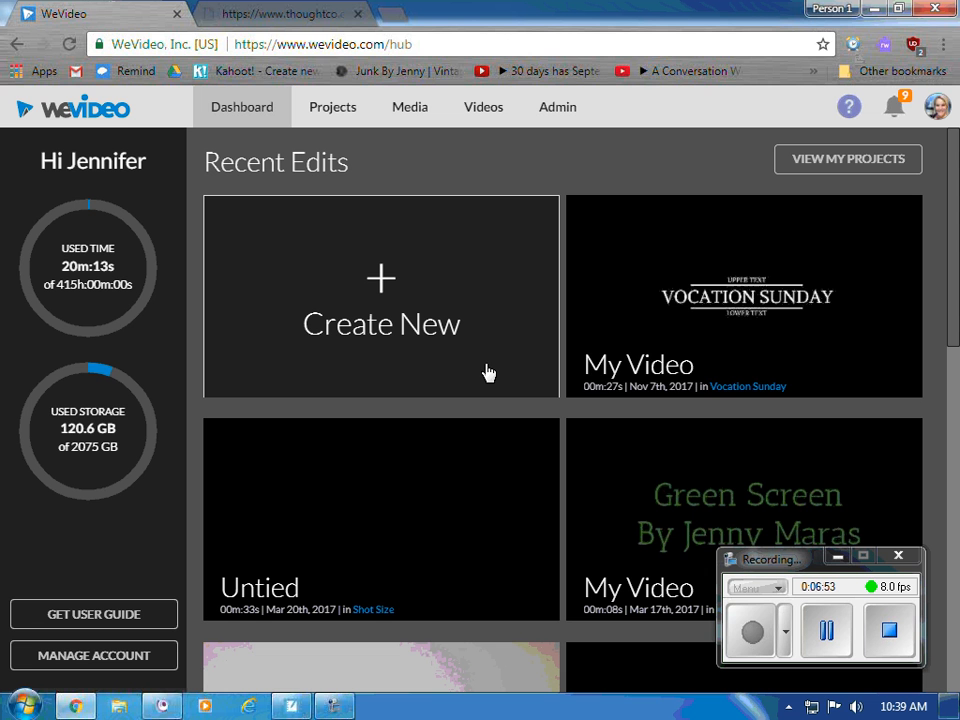
- Log out of WeVideo, sign back in with a Google account, and open the Dashboard's Recent Edits
{"action": "mouse_move", "coordinate": [898, 246]}
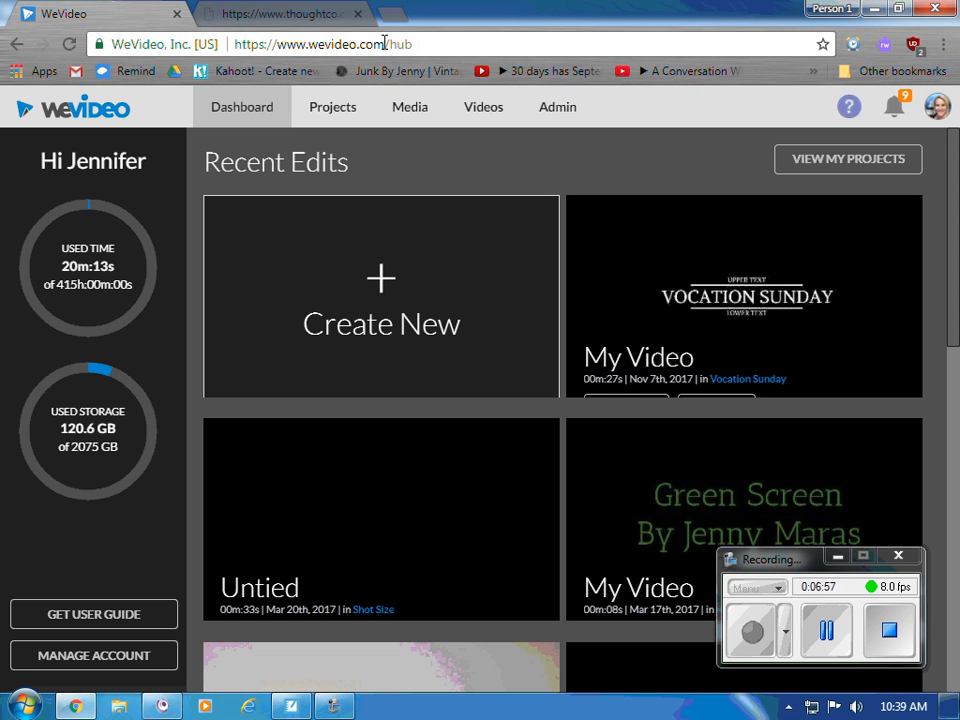
{"action": "left_click", "coordinate": [937, 107]}
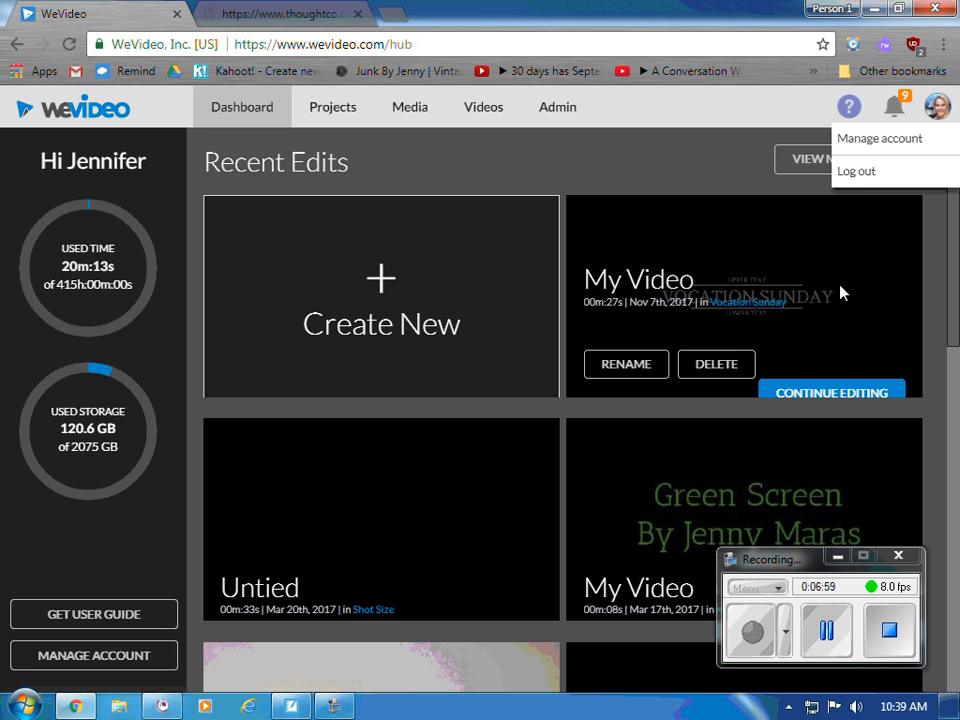
{"action": "left_click", "coordinate": [898, 170]}
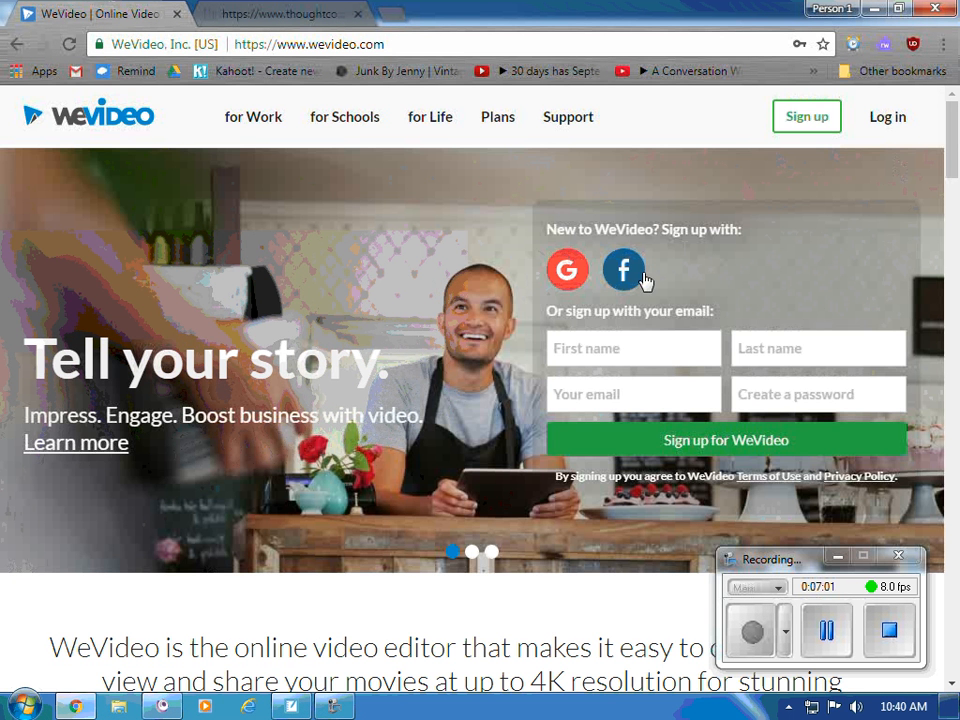
{"action": "left_click", "coordinate": [568, 271]}
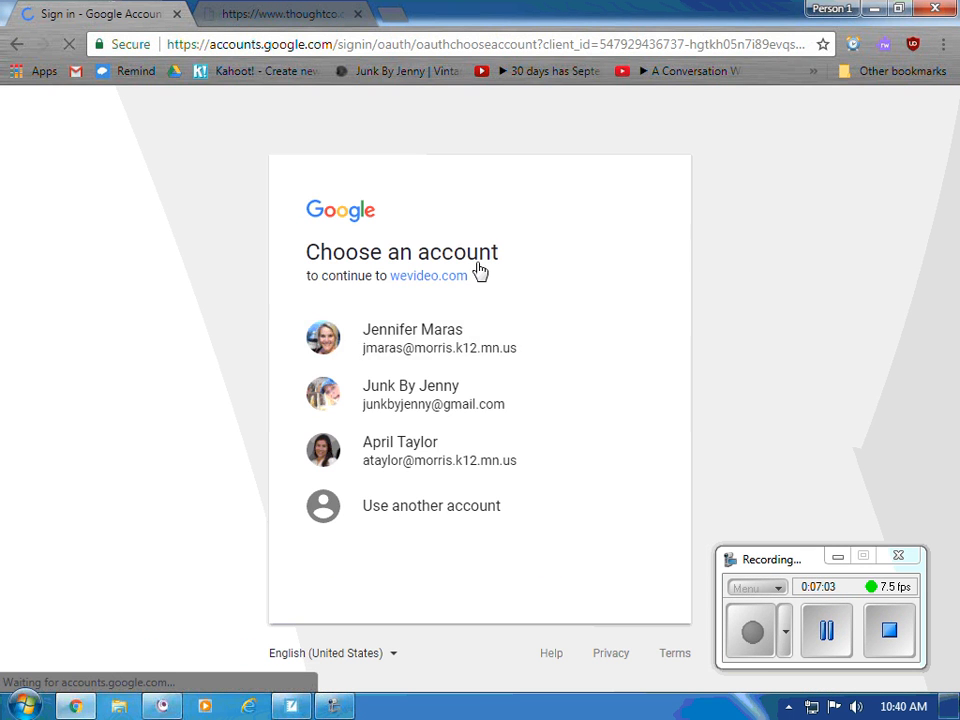
{"action": "left_click", "coordinate": [426, 364]}
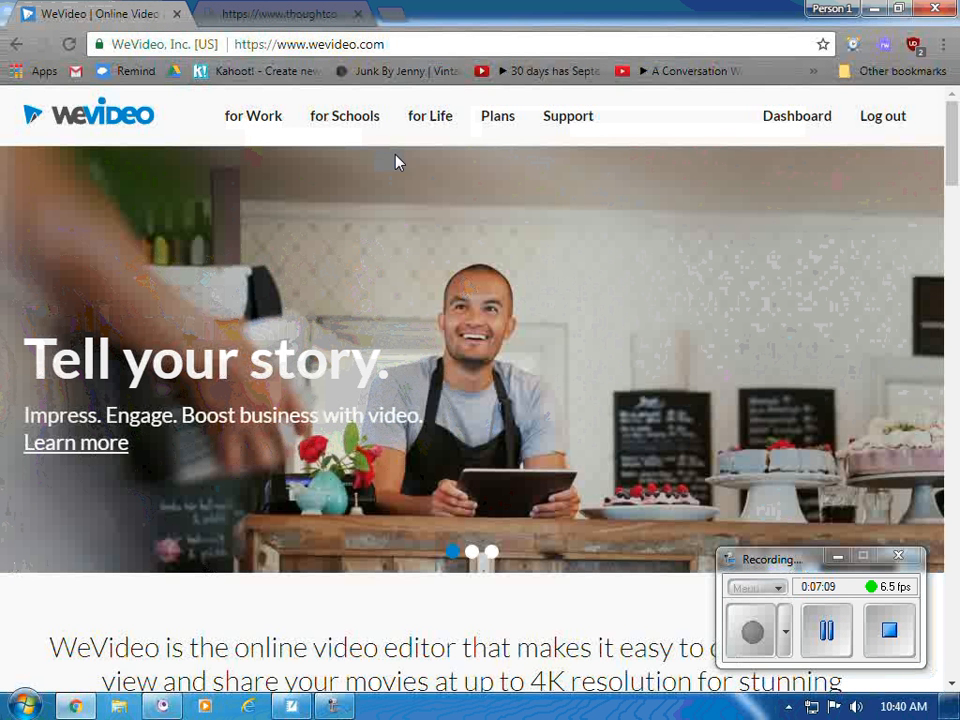
{"action": "left_click", "coordinate": [796, 122]}
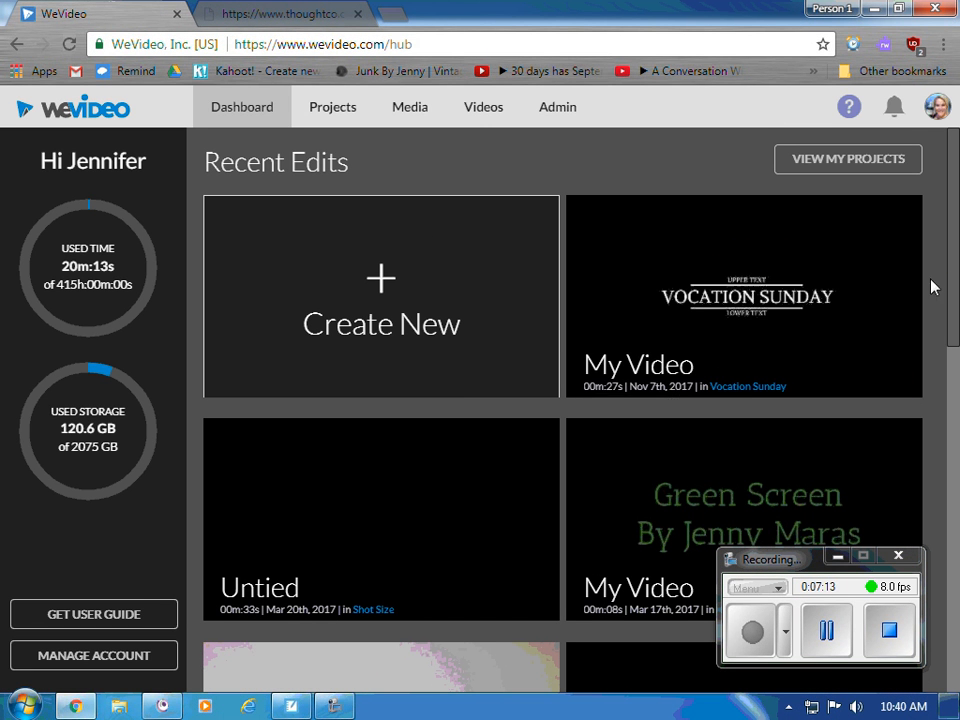
{"action": "mouse_move", "coordinate": [851, 285]}
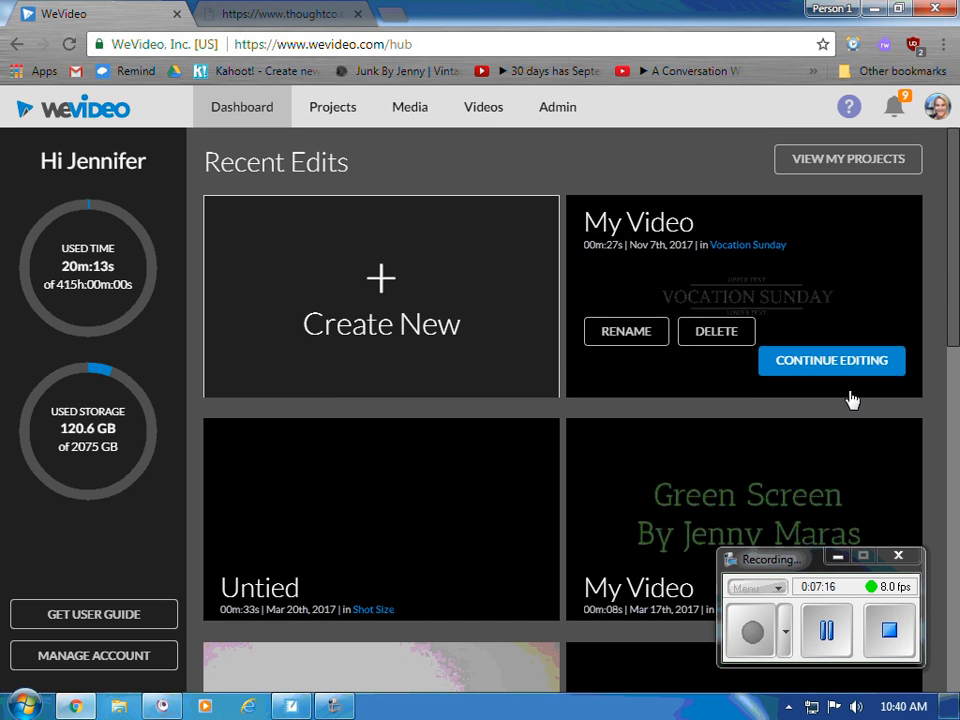
{"action": "scroll", "coordinate": [624, 555], "scroll_direction": "down", "scroll_amount": 6}
{"action": "scroll", "coordinate": [624, 555], "scroll_direction": "up", "scroll_amount": 6}
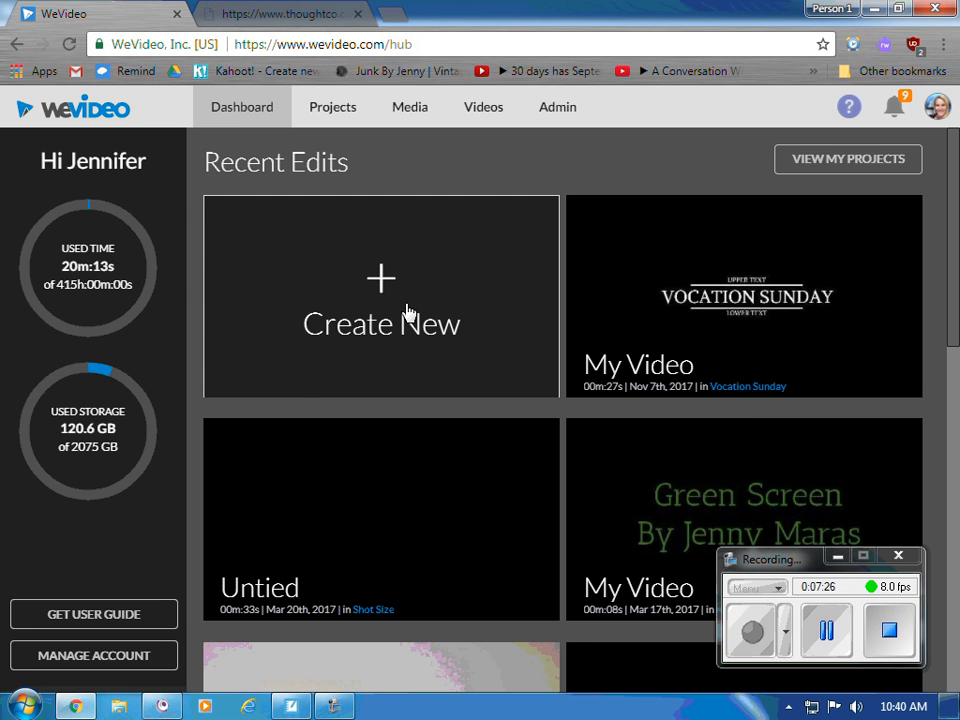
- Start a new project and enter 'Chemistry' as its title
{"action": "left_click", "coordinate": [407, 314]}
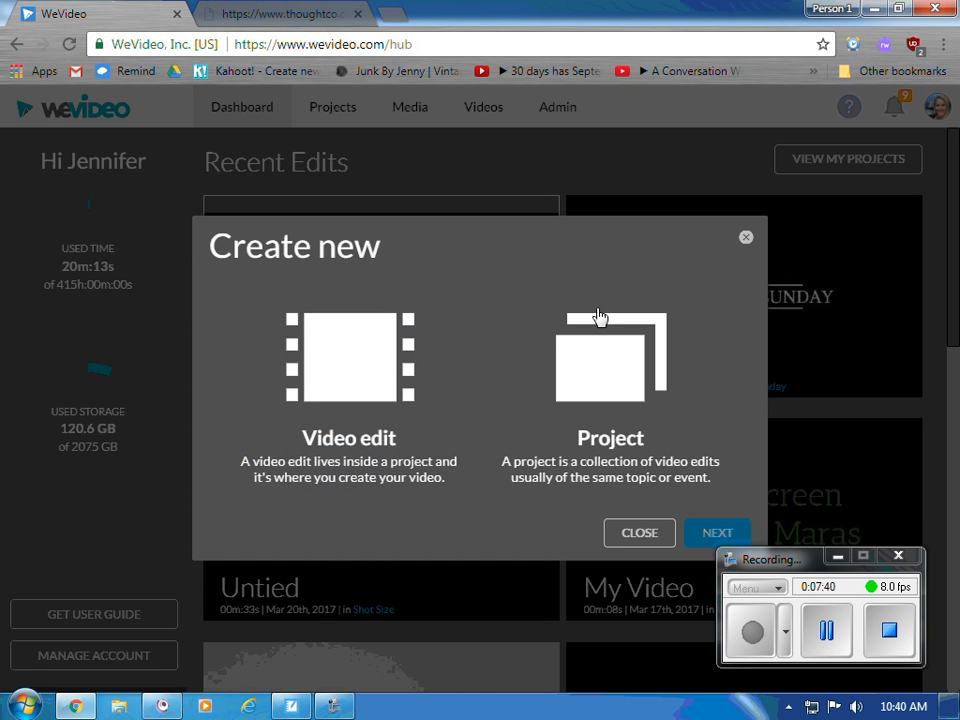
{"action": "left_click", "coordinate": [690, 456]}
{"action": "left_click", "coordinate": [718, 534]}
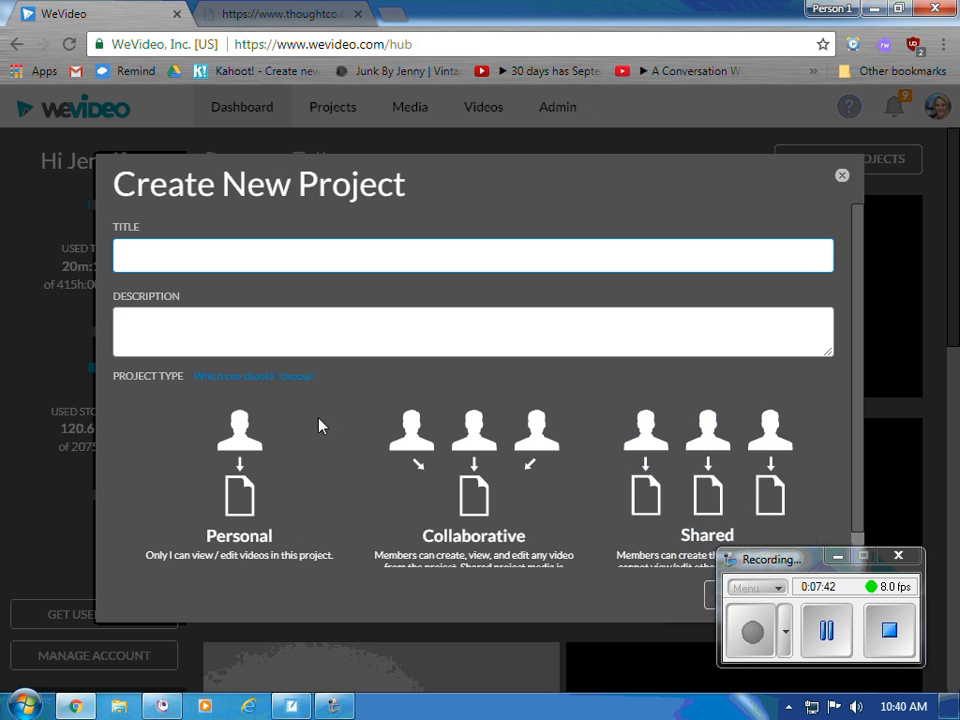
{"action": "type", "text": "Chemistry"}
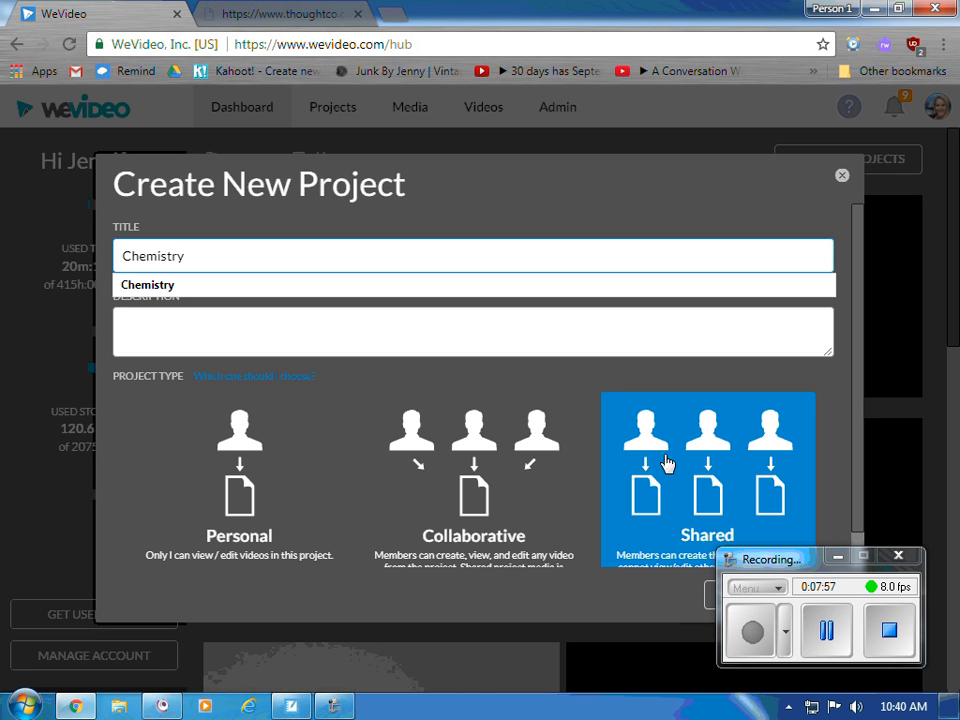
- Mark the Chemistry project as Personal and complete the remaining creation steps
{"action": "left_click", "coordinate": [279, 484]}
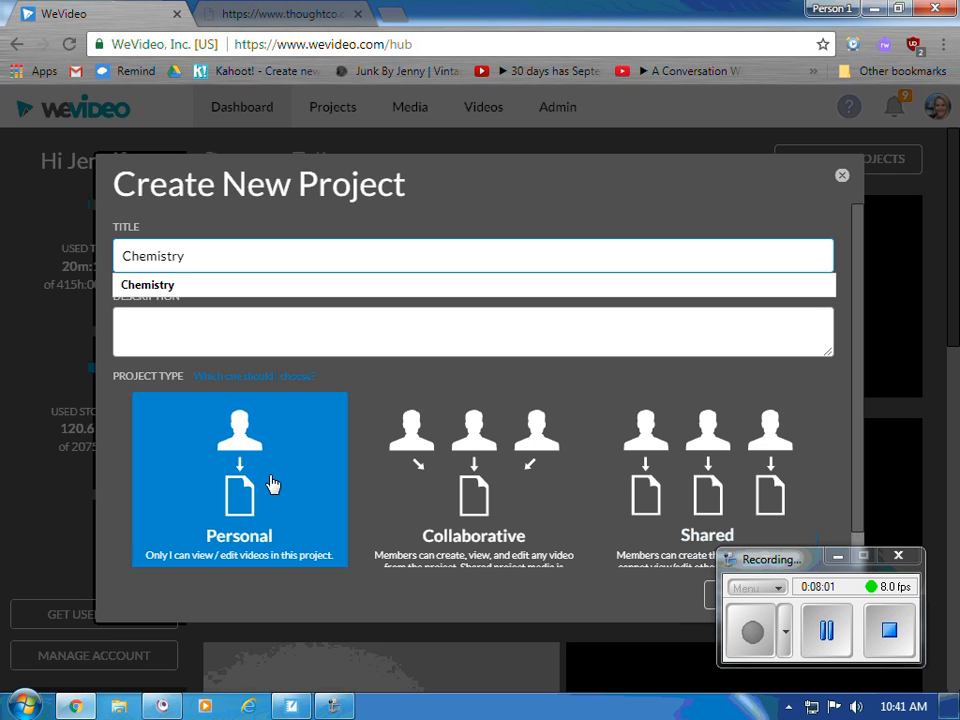
{"action": "left_click", "coordinate": [269, 483]}
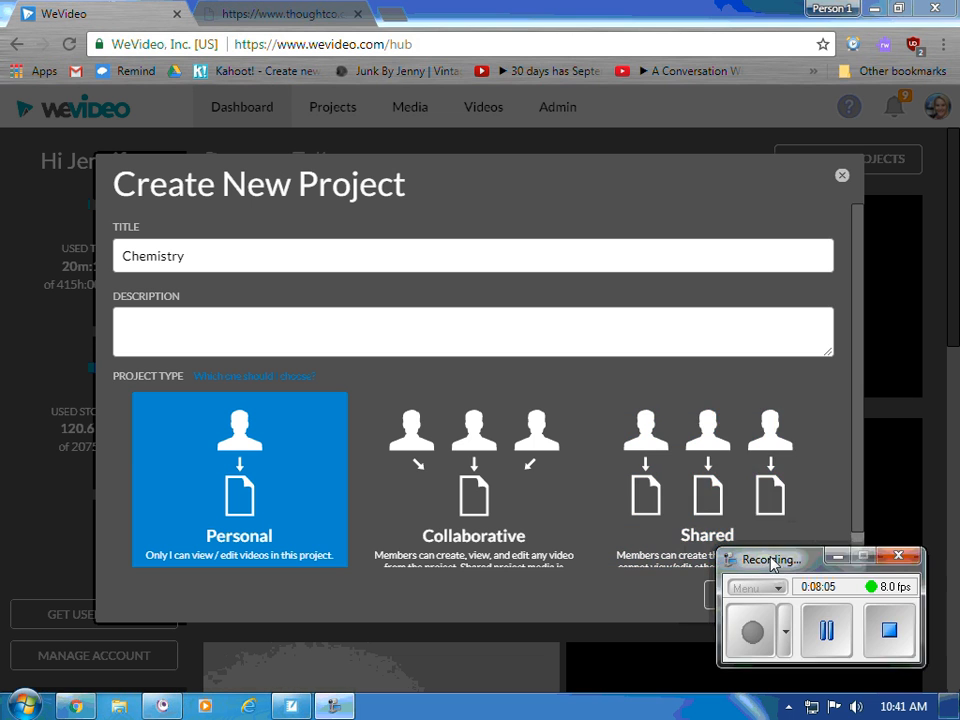
{"action": "left_click_drag", "start_coordinate": [778, 560], "coordinate": [744, 93]}
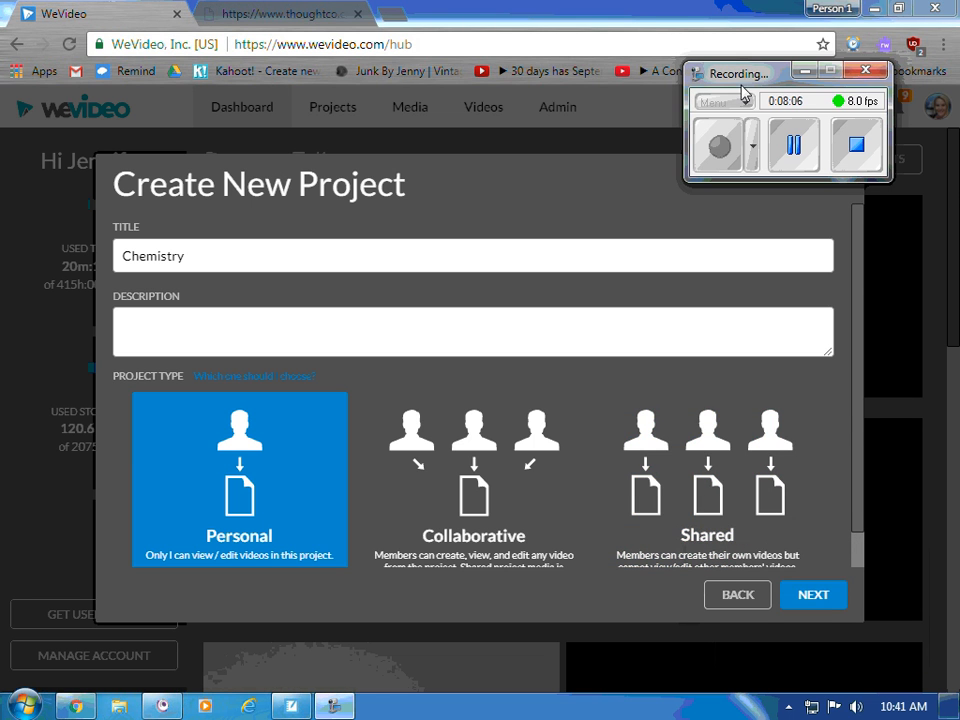
{"action": "left_click", "coordinate": [818, 600]}
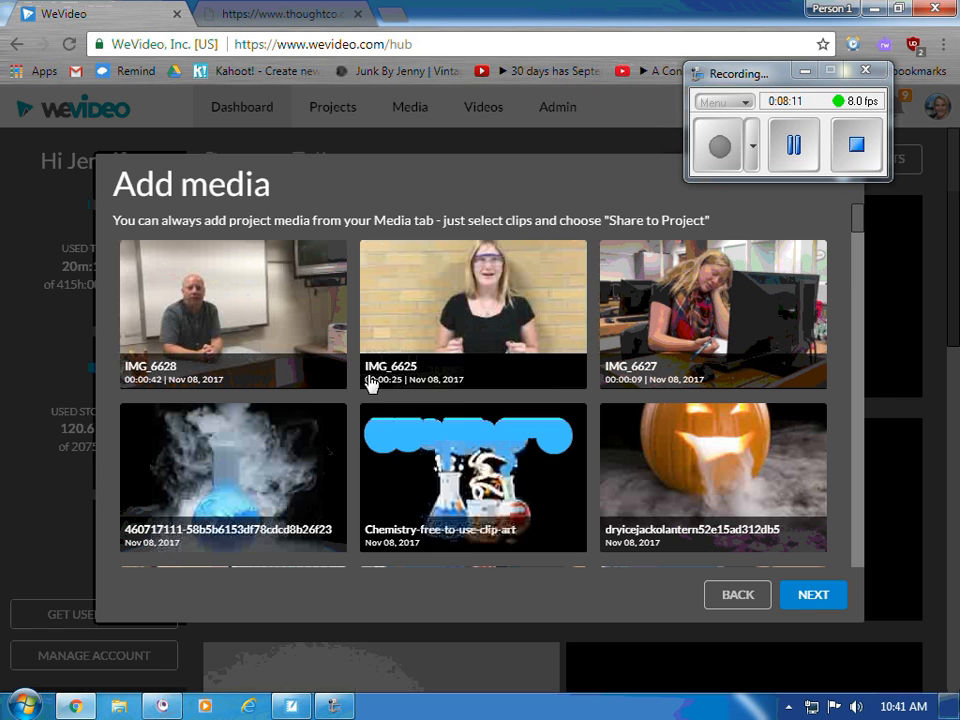
{"action": "left_click", "coordinate": [812, 596]}
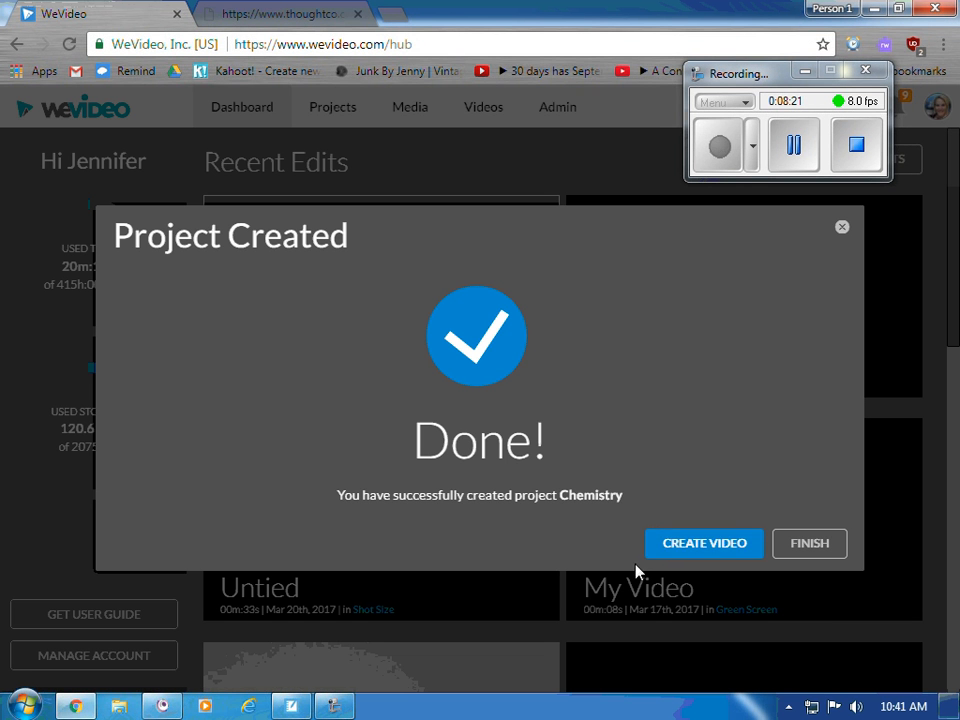
- Create a video in the Chemistry project and switch the editor to Storyboard, then back to Timeline mode
{"action": "left_click", "coordinate": [664, 554]}
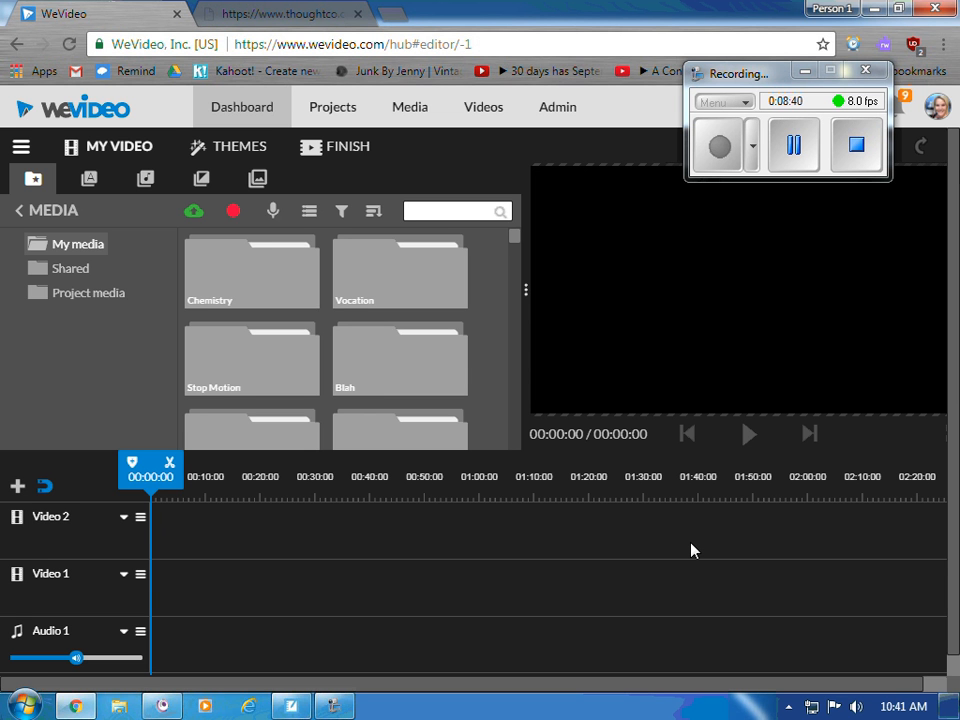
{"action": "left_click", "coordinate": [21, 150]}
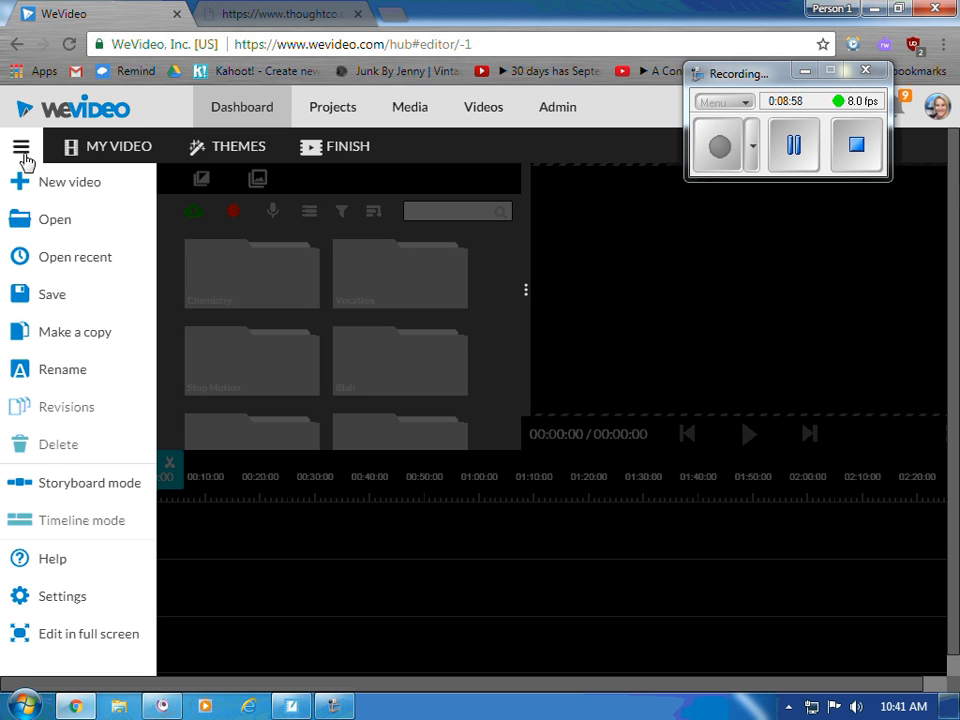
{"action": "left_click", "coordinate": [86, 488]}
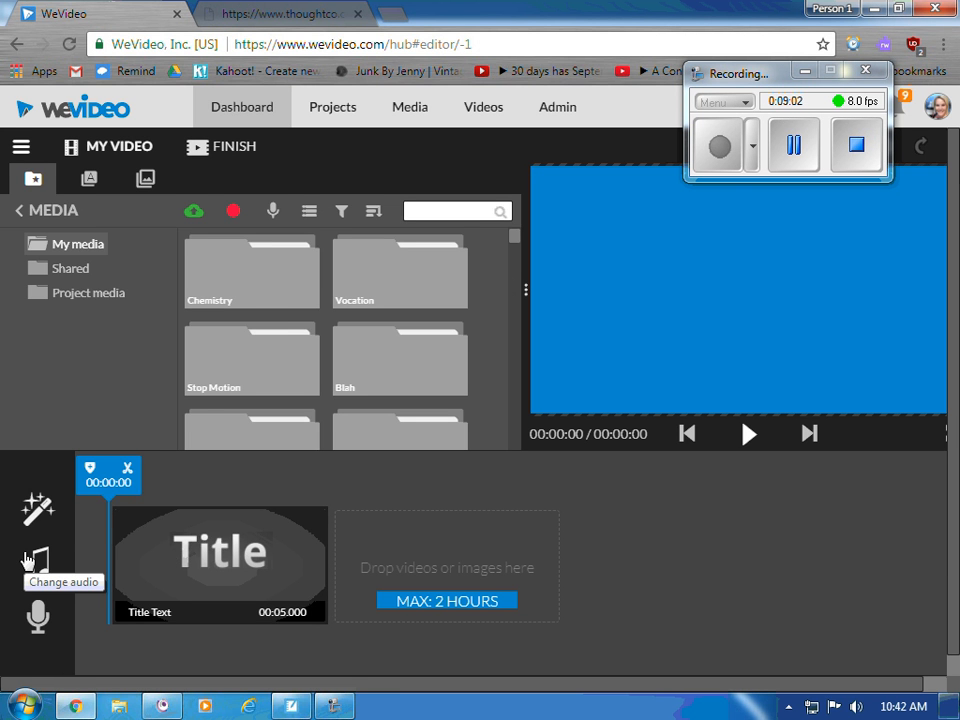
{"action": "left_click", "coordinate": [21, 150]}
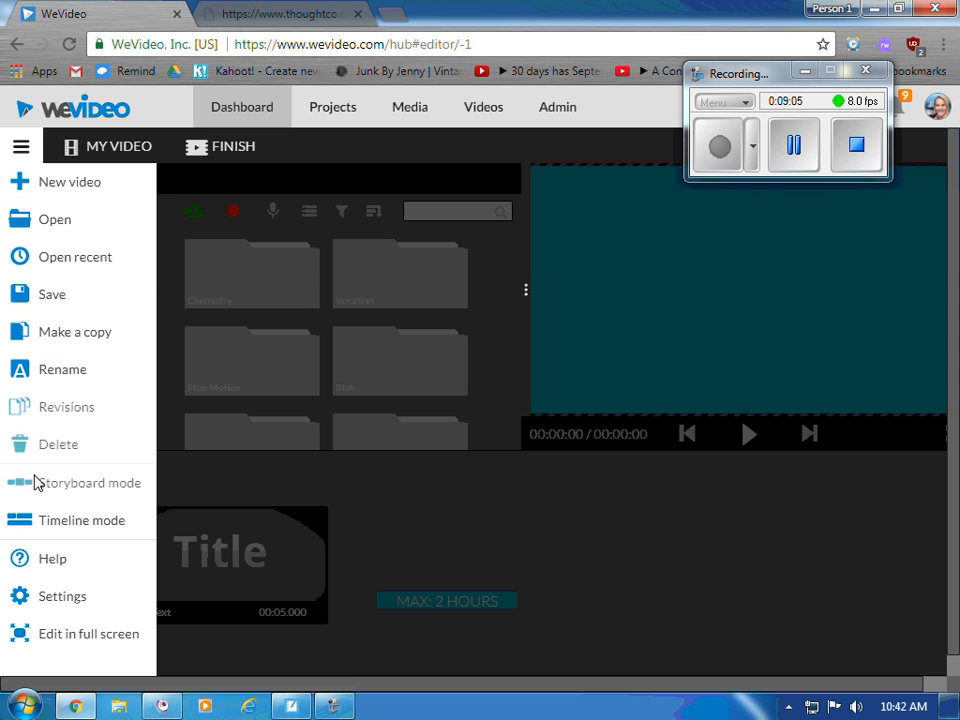
{"action": "left_click", "coordinate": [95, 530]}
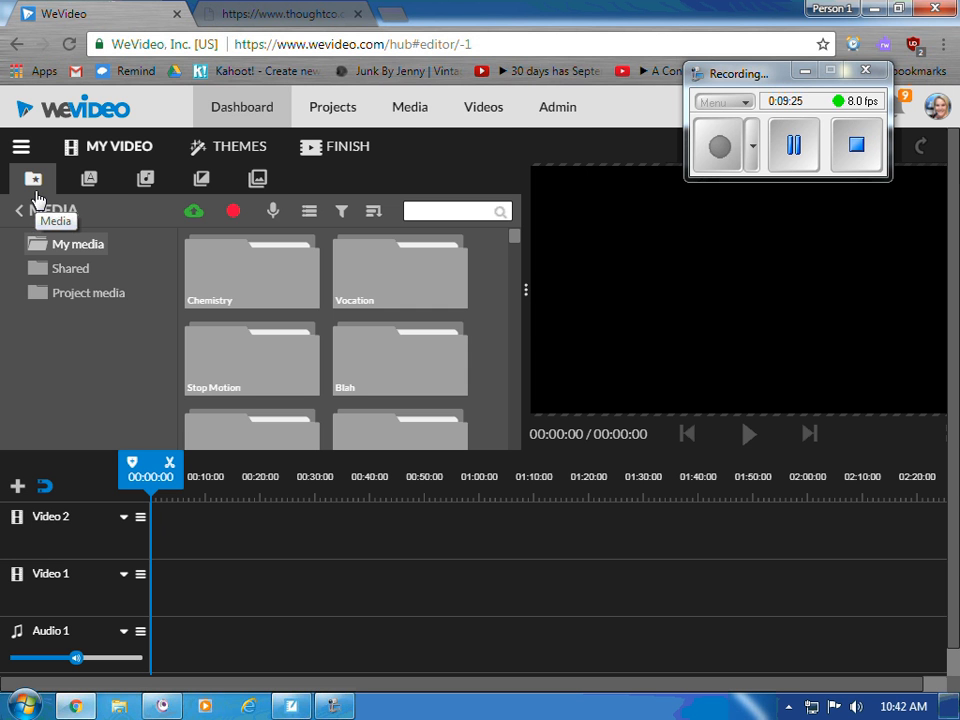
- Browse the Text title templates, then show the Audio library's Free music tracks
{"action": "left_click", "coordinate": [92, 186]}
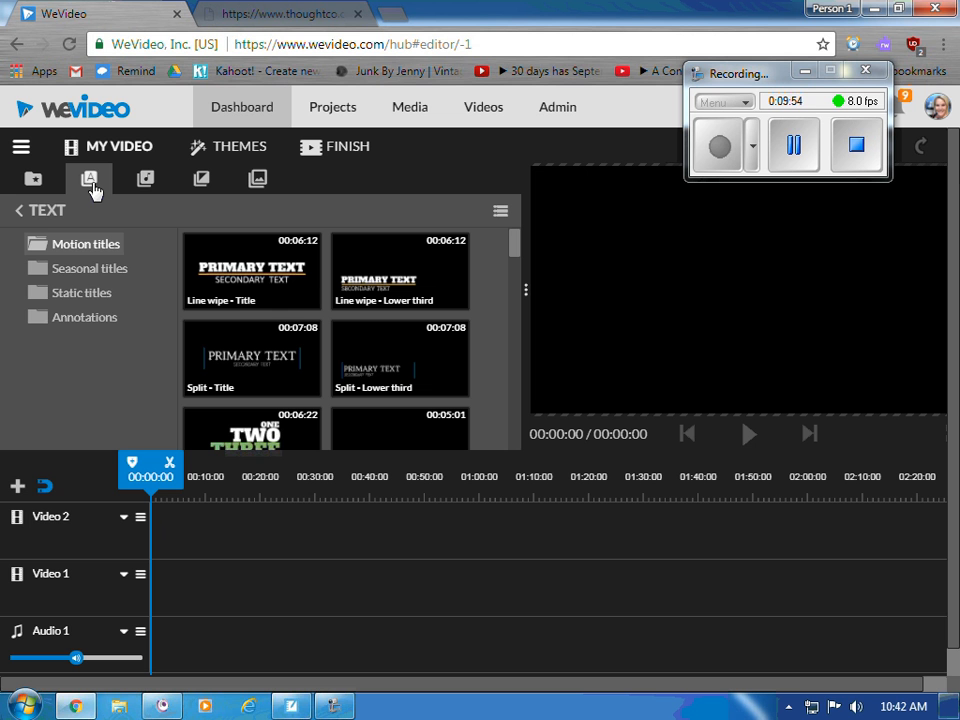
{"action": "left_click", "coordinate": [147, 180]}
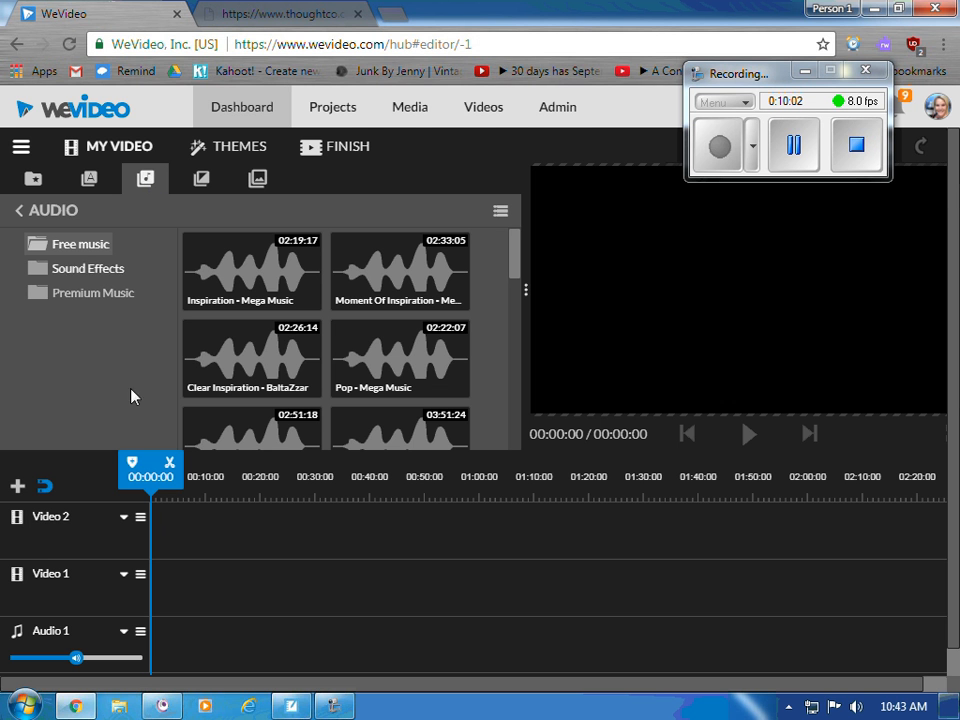
- Preview and pause 'Clear Inspiration - BaltaZzar', browse Sound Effects, then return to My media
{"action": "left_click", "coordinate": [222, 366]}
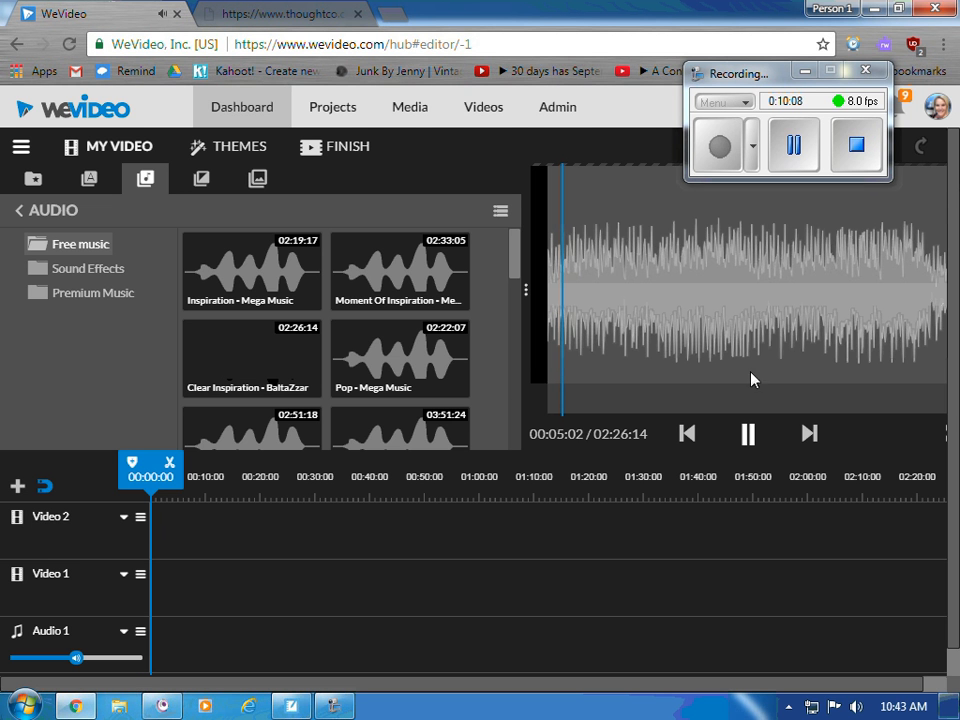
{"action": "left_click", "coordinate": [746, 434]}
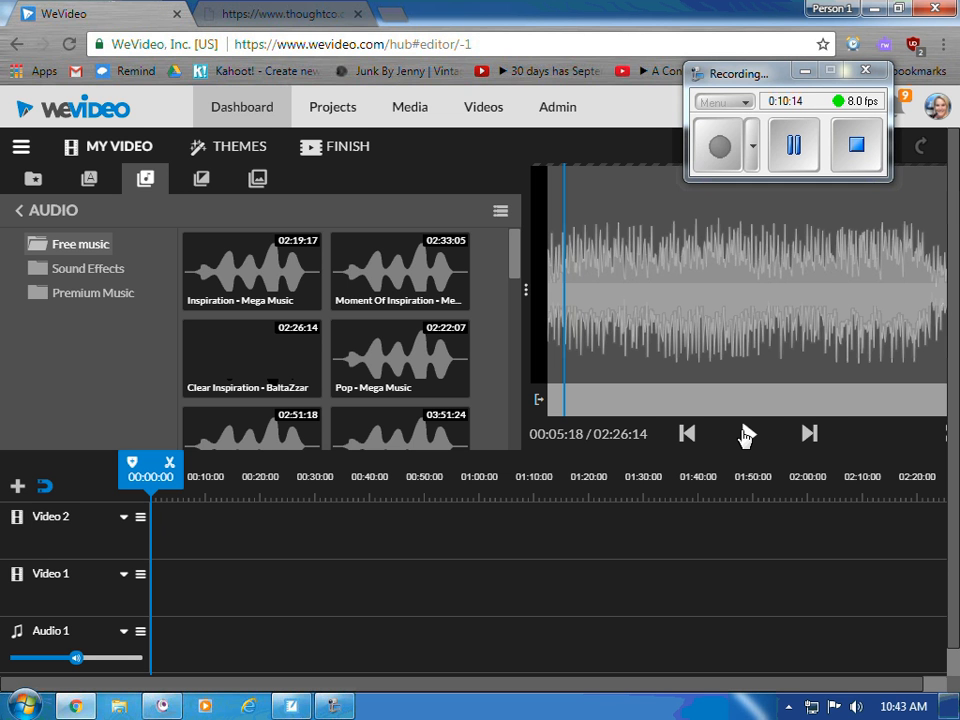
{"action": "left_click", "coordinate": [52, 268]}
{"action": "scroll", "coordinate": [135, 407], "scroll_direction": "down", "scroll_amount": 3}
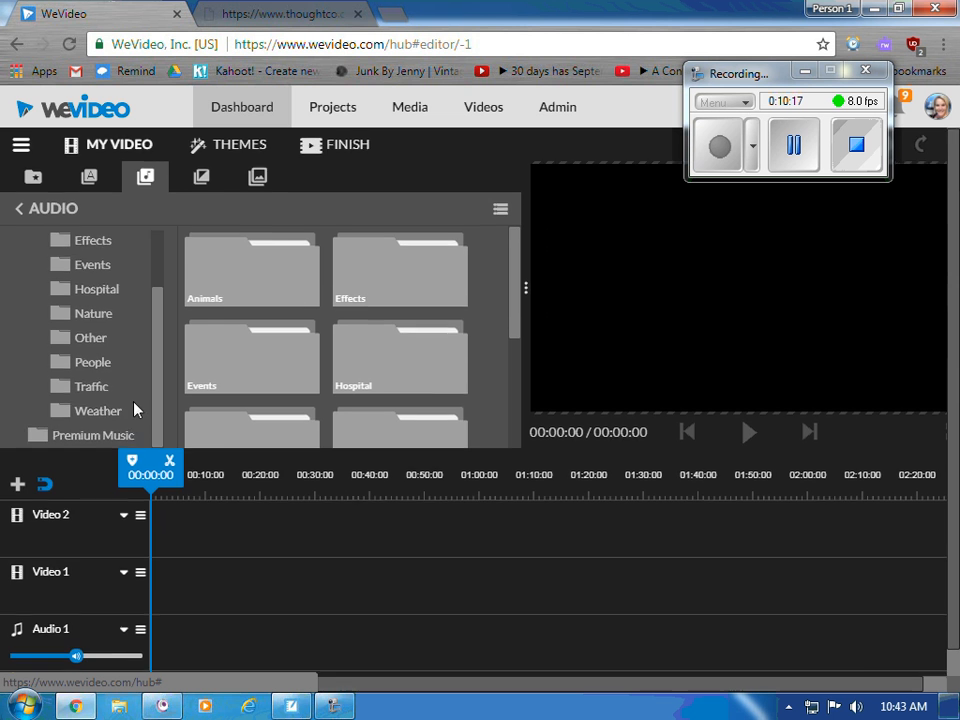
{"action": "scroll", "coordinate": [115, 398], "scroll_direction": "up", "scroll_amount": 1}
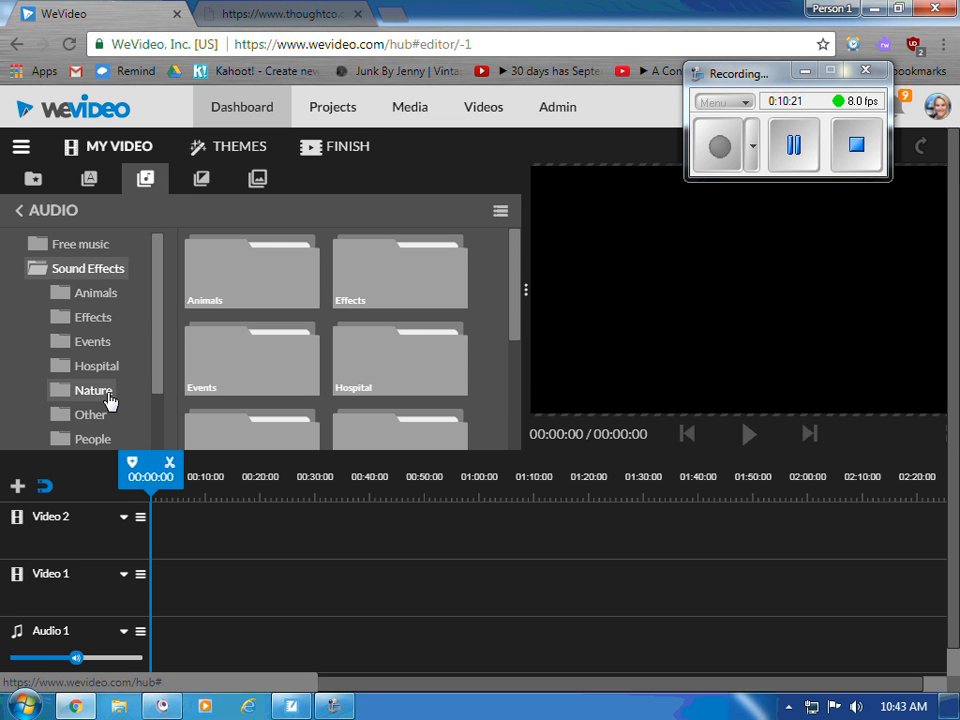
{"action": "left_click", "coordinate": [33, 180]}
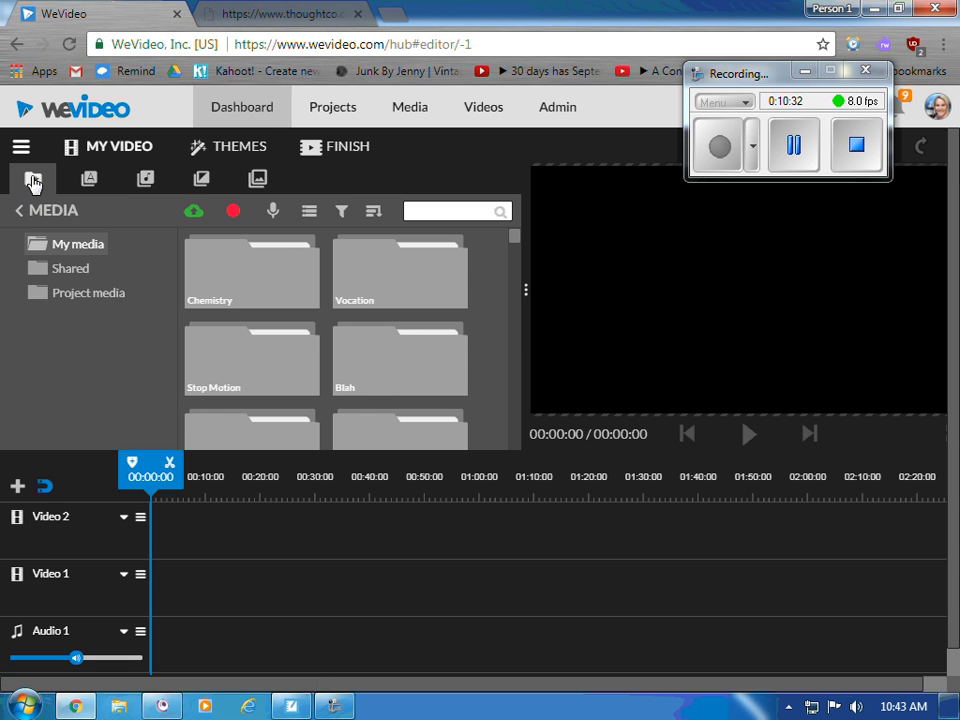
- Look over the Transitions list, then show the Graphics Backgrounds such as Yellow Aurora and Blue Smoke
{"action": "left_click", "coordinate": [201, 182]}
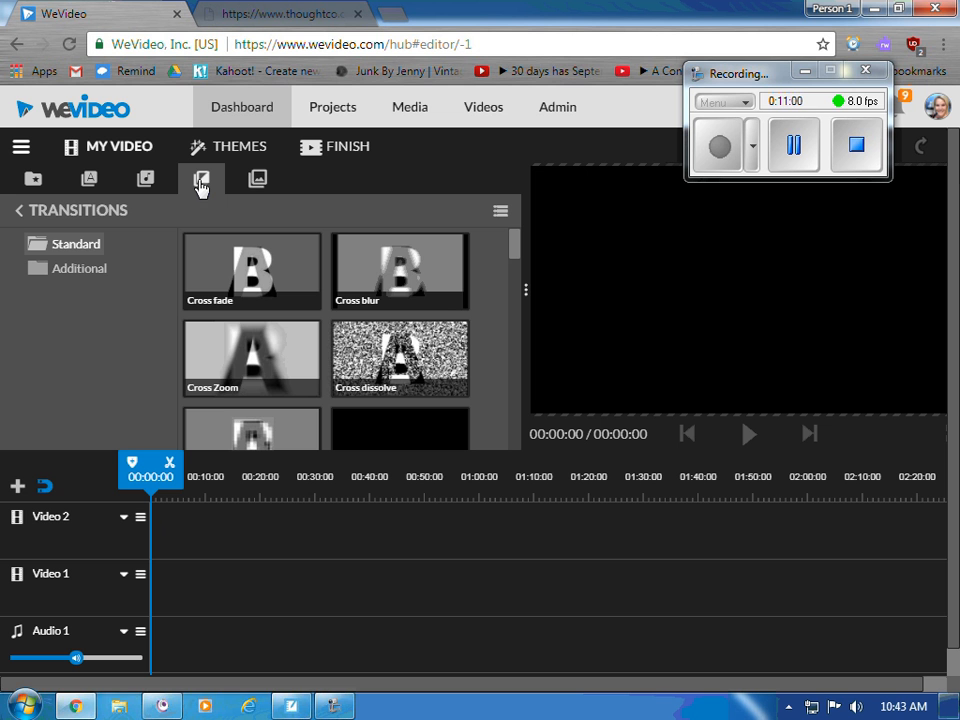
{"action": "left_click", "coordinate": [256, 184]}
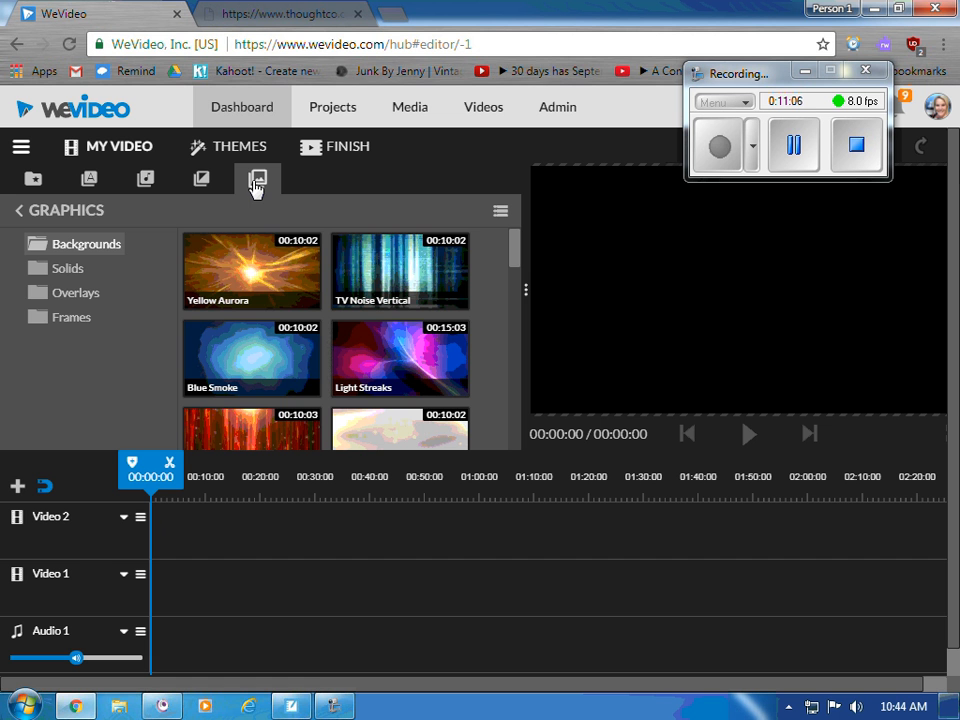
- Open the Graphics Overlays and preview the Snow and Bang overlays
{"action": "left_click", "coordinate": [91, 300]}
{"action": "scroll", "coordinate": [310, 326], "scroll_direction": "down", "scroll_amount": 3}
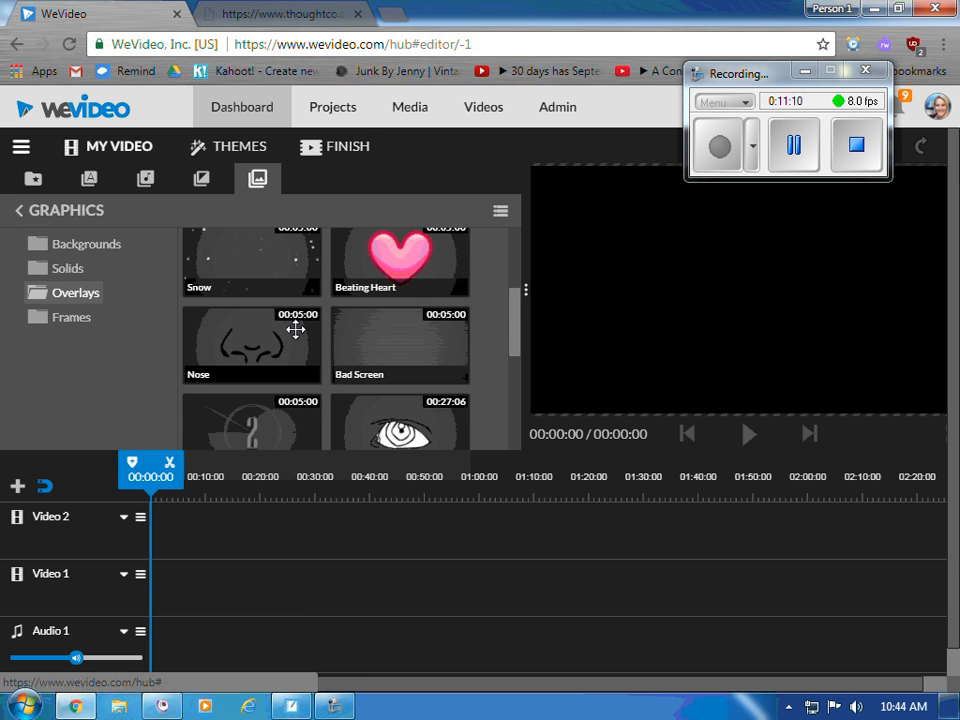
{"action": "scroll", "coordinate": [295, 323], "scroll_direction": "up", "scroll_amount": 1}
{"action": "left_click", "coordinate": [269, 345]}
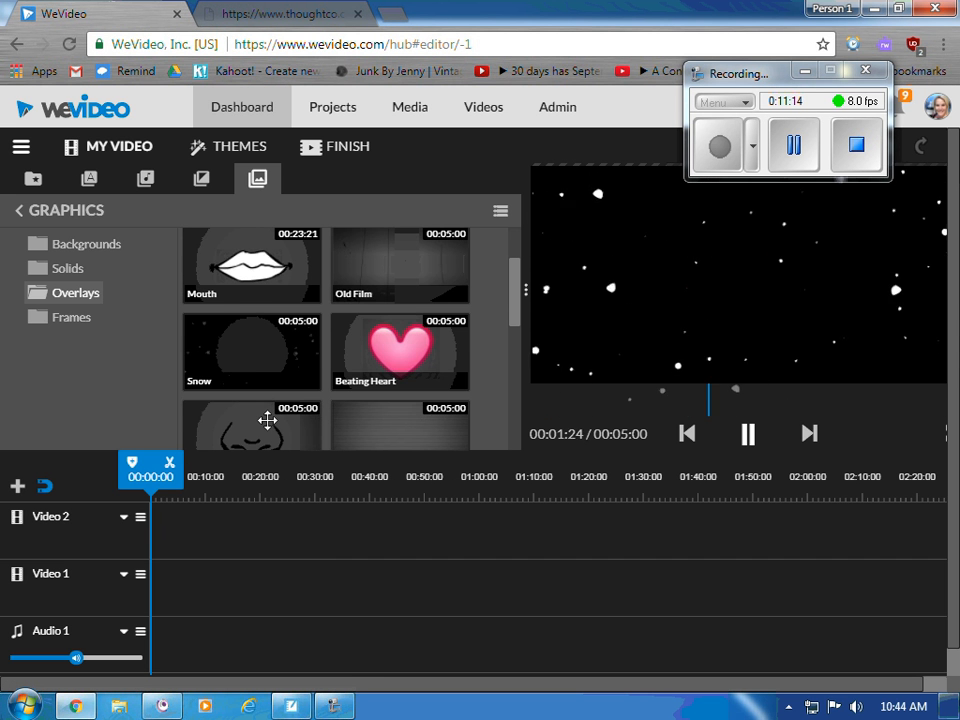
{"action": "scroll", "coordinate": [203, 383], "scroll_direction": "up", "scroll_amount": 1}
{"action": "left_click", "coordinate": [261, 281]}
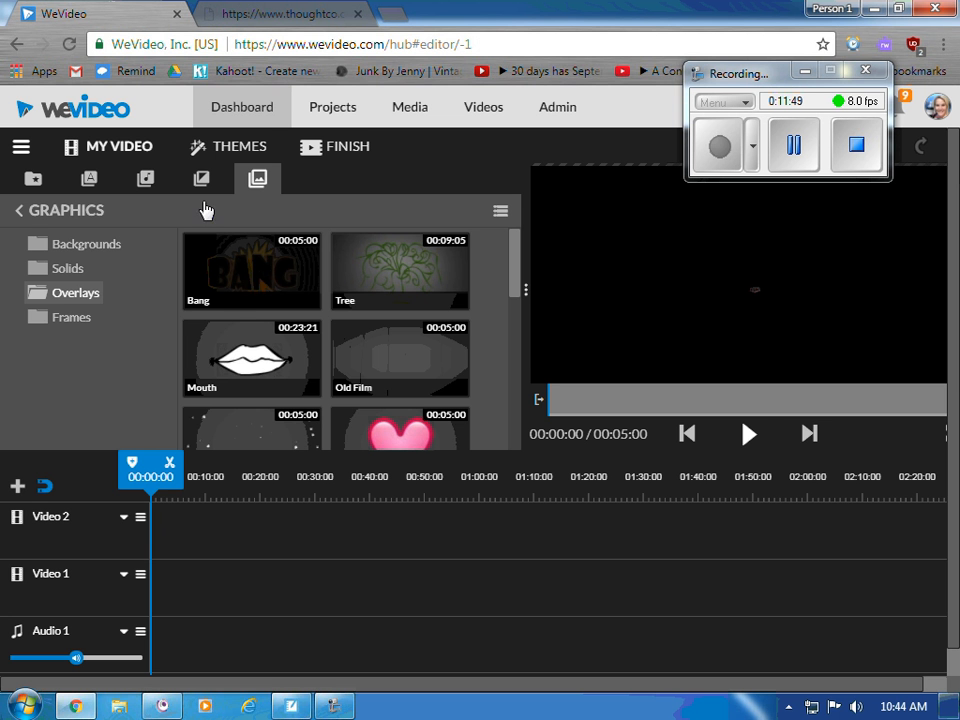
- Preview the Yellow Aurora background, then show the Text library's Motion titles
{"action": "left_click", "coordinate": [105, 247]}
{"action": "left_click", "coordinate": [306, 255]}
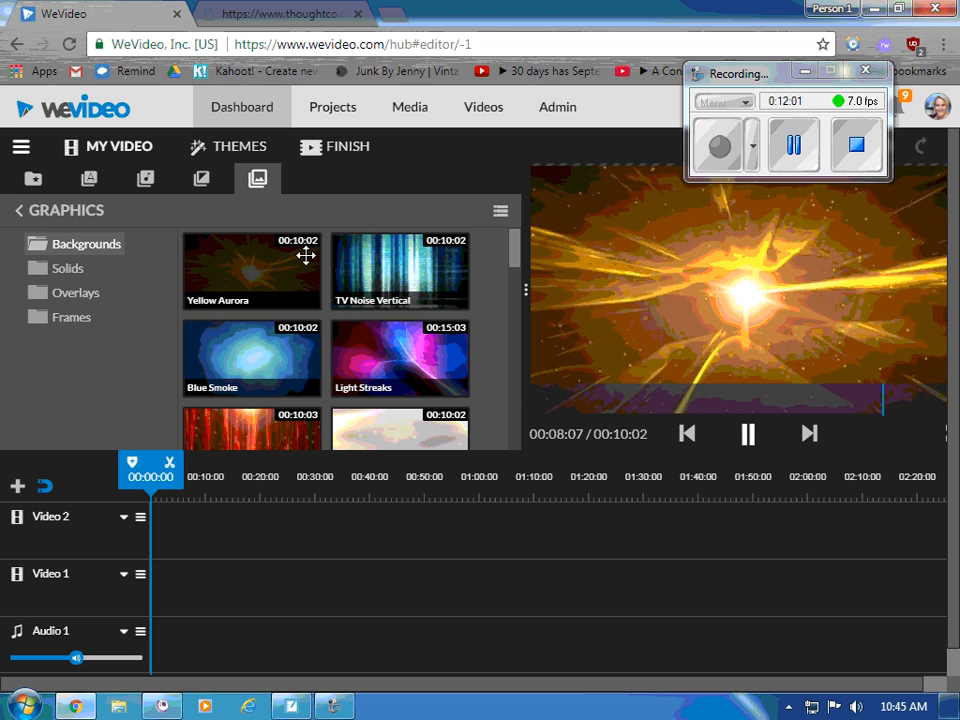
{"action": "left_click", "coordinate": [56, 180]}
{"action": "left_click", "coordinate": [107, 184]}
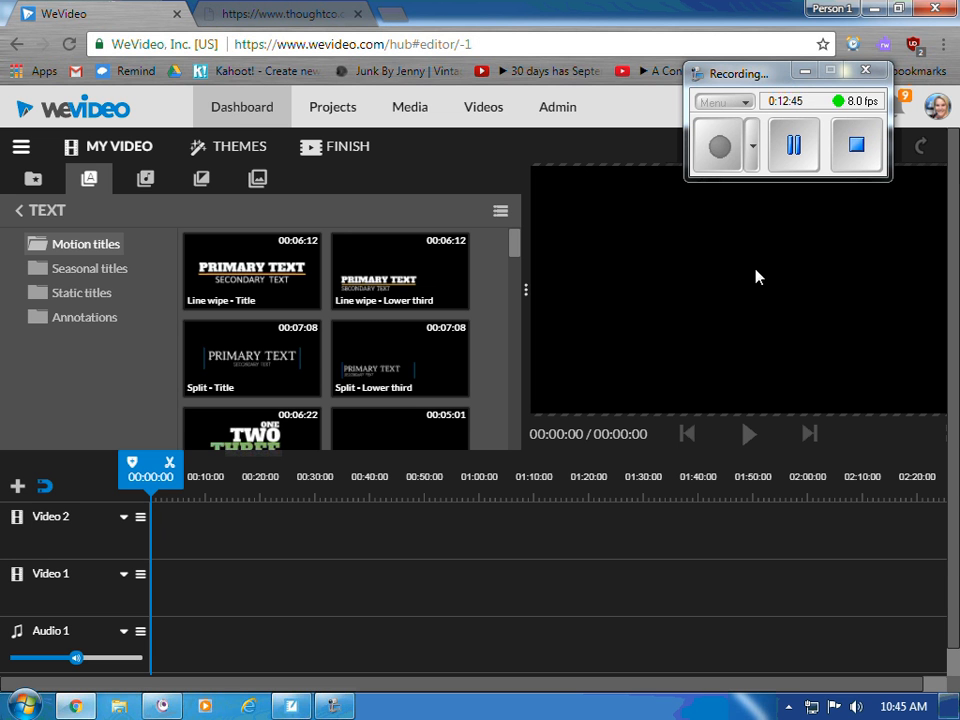
- Return the library to My media showing the Chemistry, Vocation, Stop Motion and Blah folders
{"action": "left_click", "coordinate": [43, 182]}
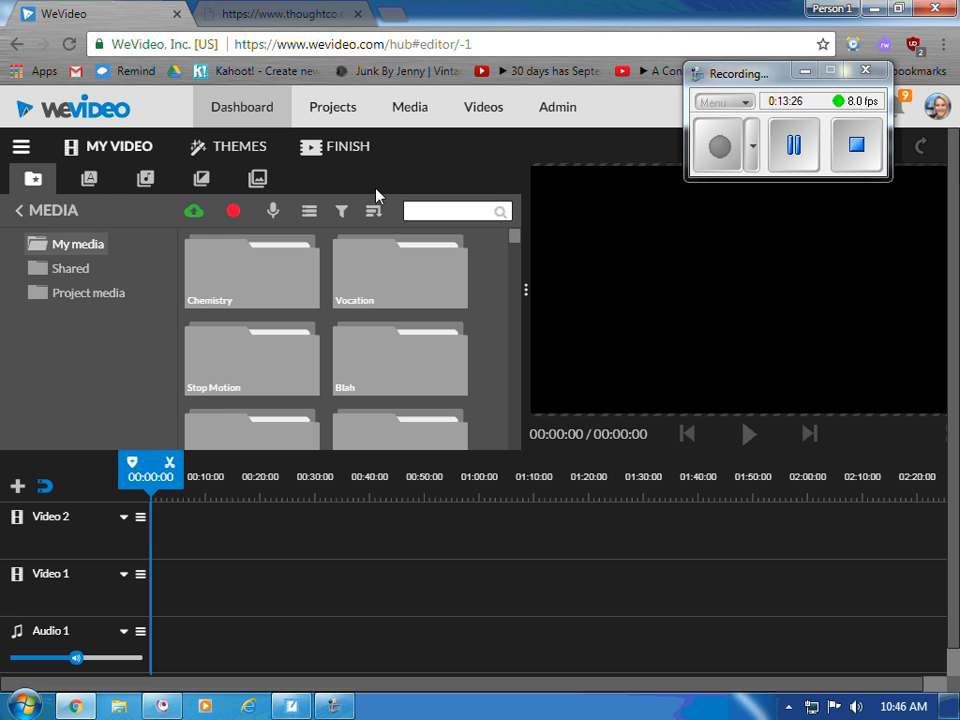
- Open the Chemistry media folder to list clips like IMG_6625 and IMG_6627, dismissing a stray New Folder menu
{"action": "double_click", "coordinate": [268, 266]}
{"action": "scroll", "coordinate": [447, 317], "scroll_direction": "down", "scroll_amount": 3}
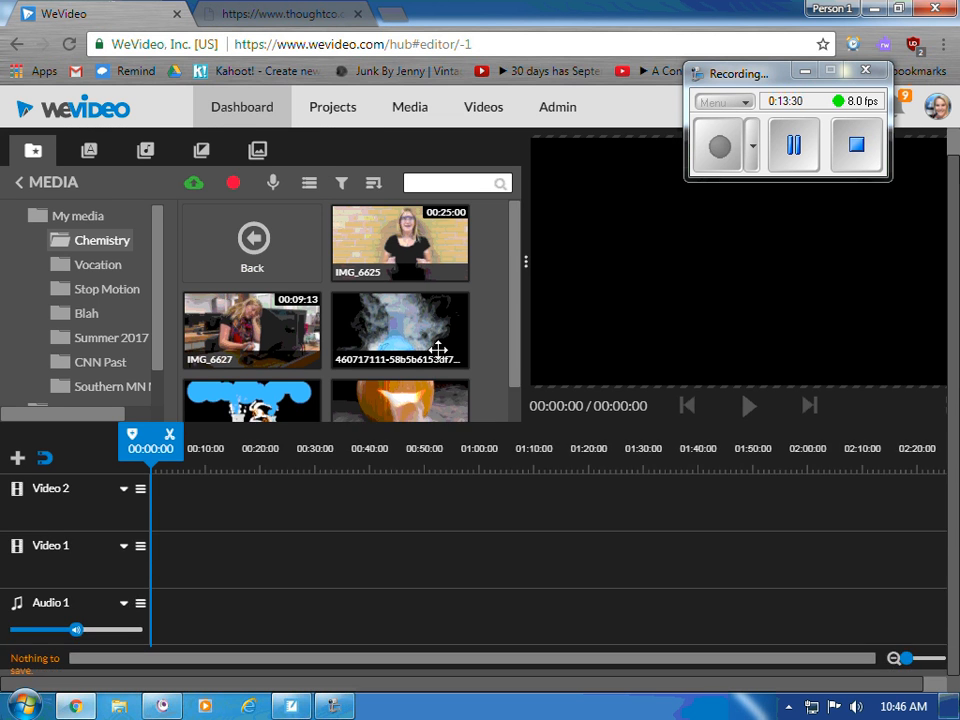
{"action": "scroll", "coordinate": [467, 330], "scroll_direction": "up", "scroll_amount": 3}
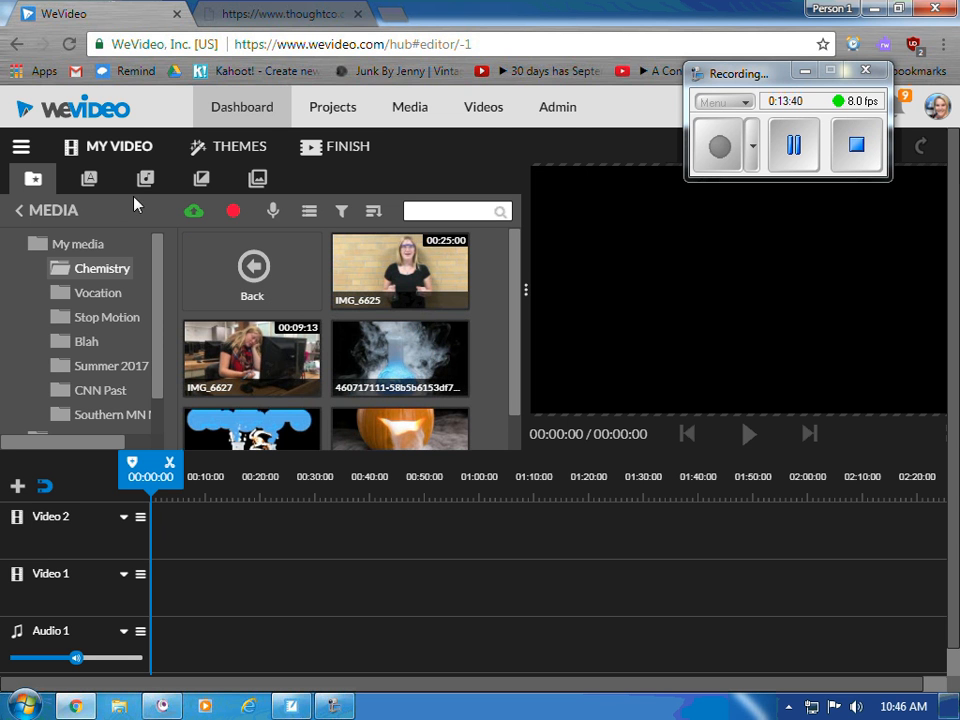
{"action": "left_click", "coordinate": [105, 246]}
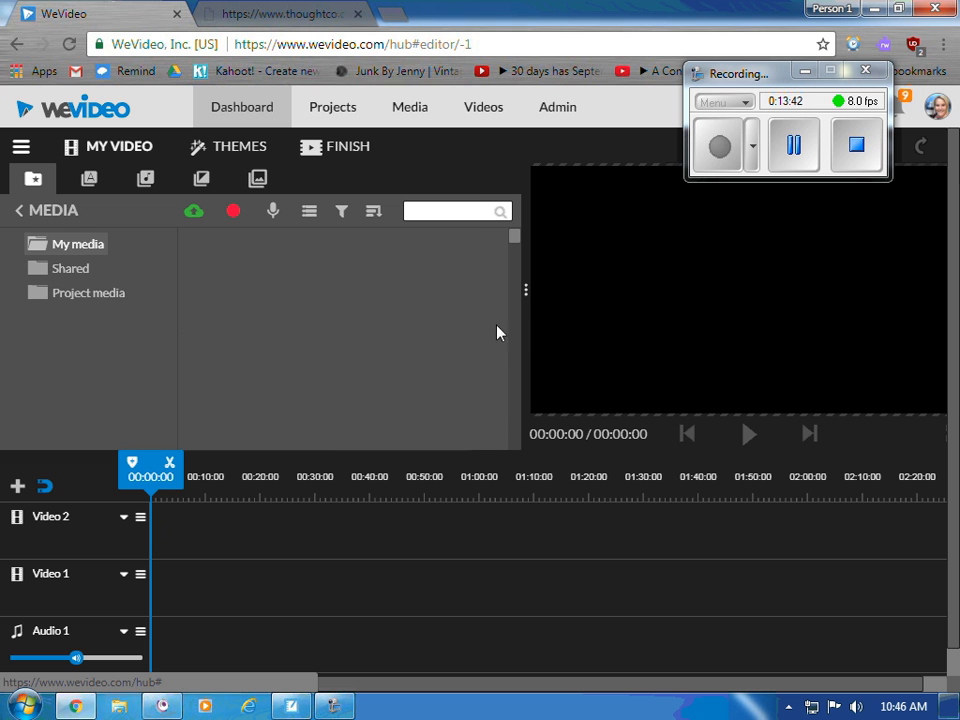
{"action": "right_click", "coordinate": [489, 361]}
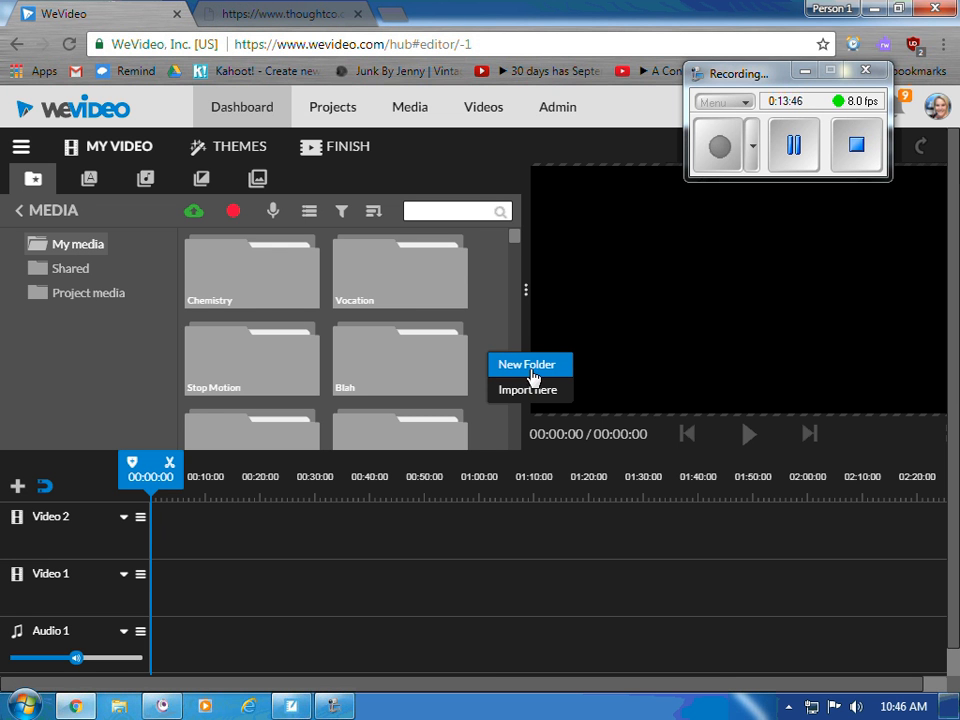
{"action": "scroll", "coordinate": [400, 330], "scroll_direction": "down", "scroll_amount": 5}
{"action": "scroll", "coordinate": [398, 326], "scroll_direction": "up", "scroll_amount": 5}
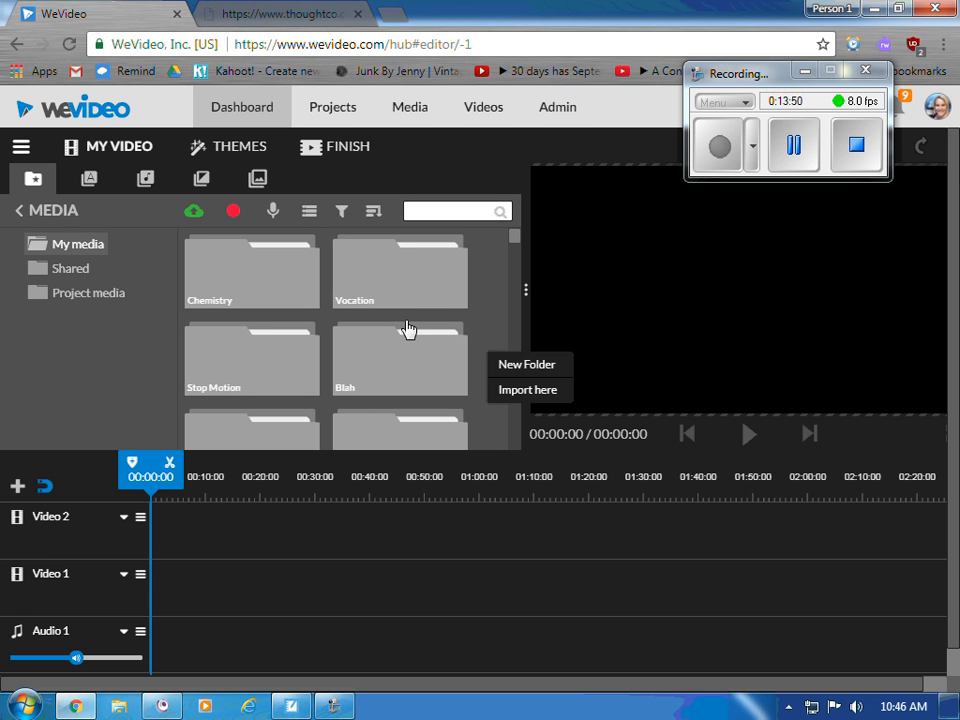
{"action": "left_click", "coordinate": [492, 293]}
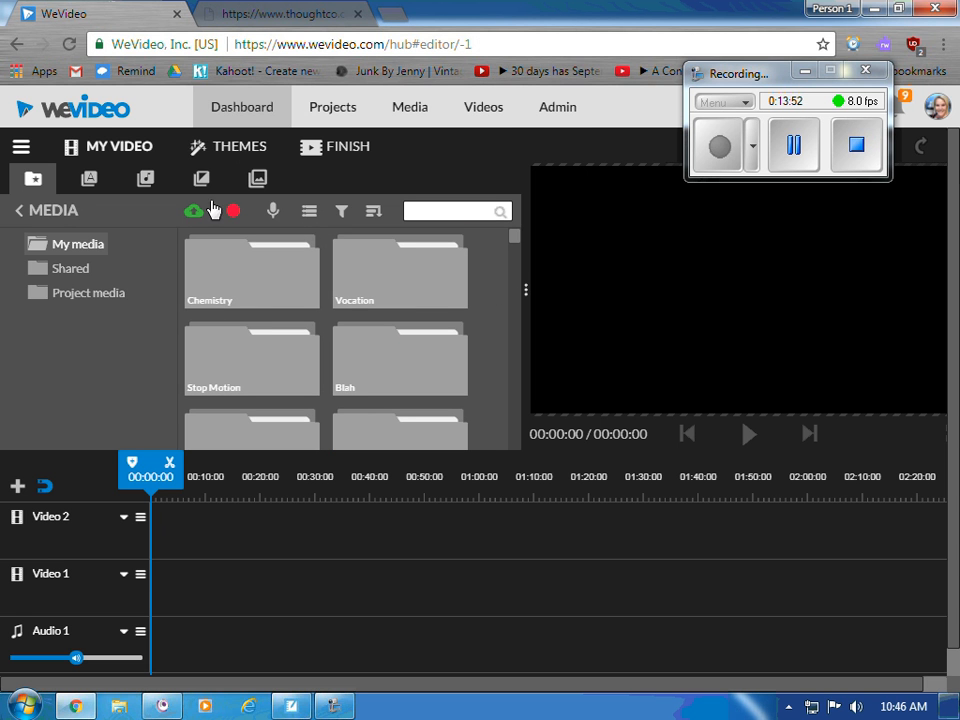
{"action": "double_click", "coordinate": [252, 272]}
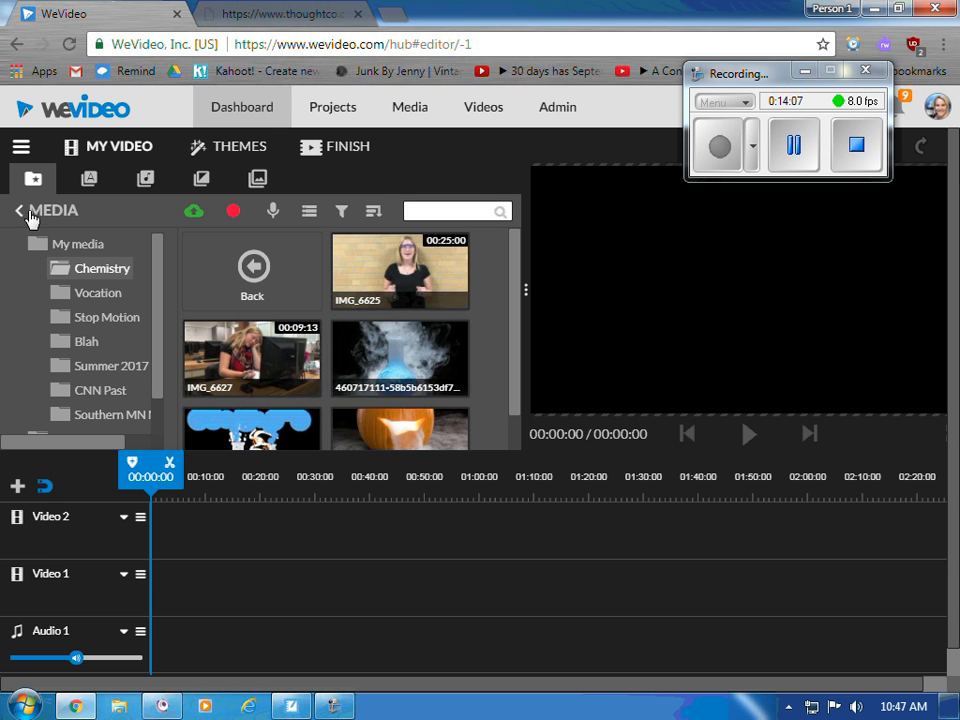
- Browse Documents and import the Chemistry-free-to-use-clip-art image into the library
{"action": "left_click", "coordinate": [194, 213]}
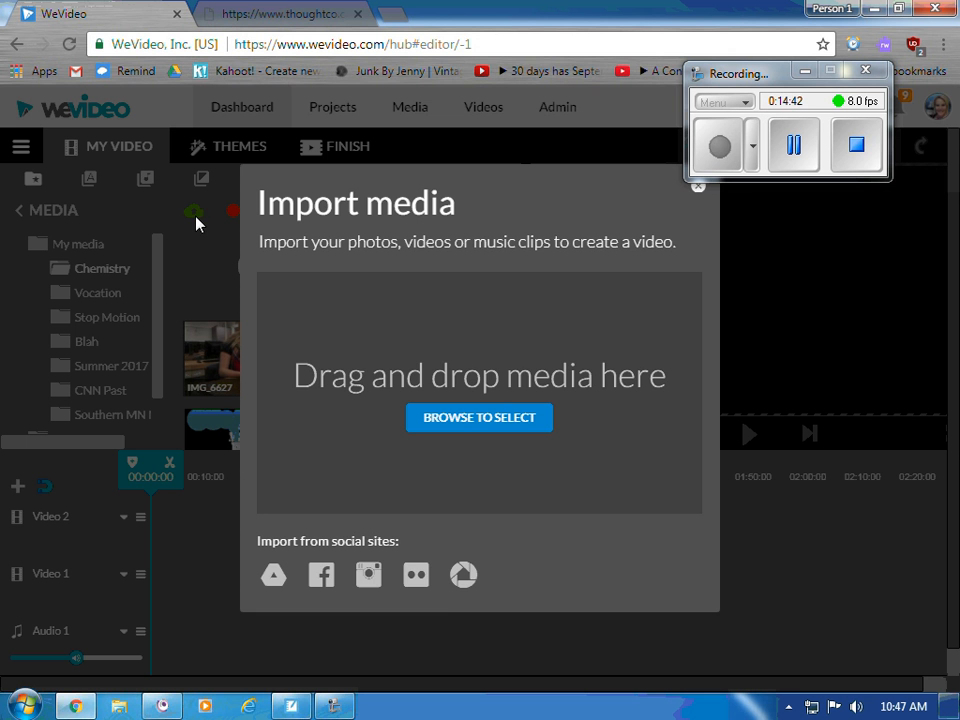
{"action": "mouse_move", "coordinate": [333, 707]}
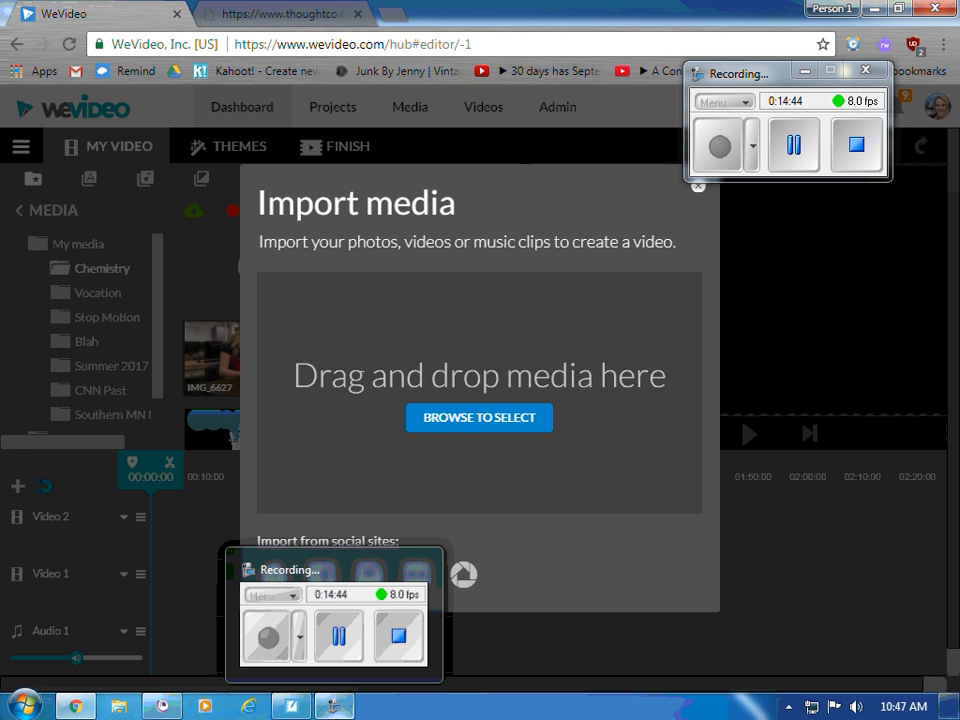
{"action": "left_click", "coordinate": [476, 424]}
{"action": "left_click_drag", "start_coordinate": [662, 186], "coordinate": [643, 336]}
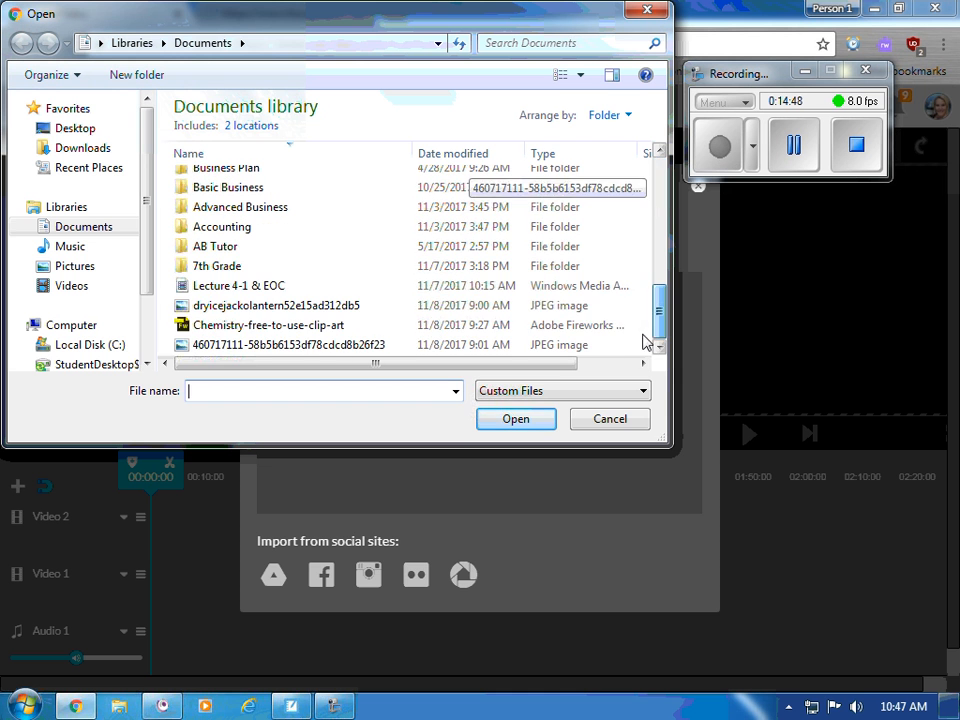
{"action": "left_click", "coordinate": [276, 326]}
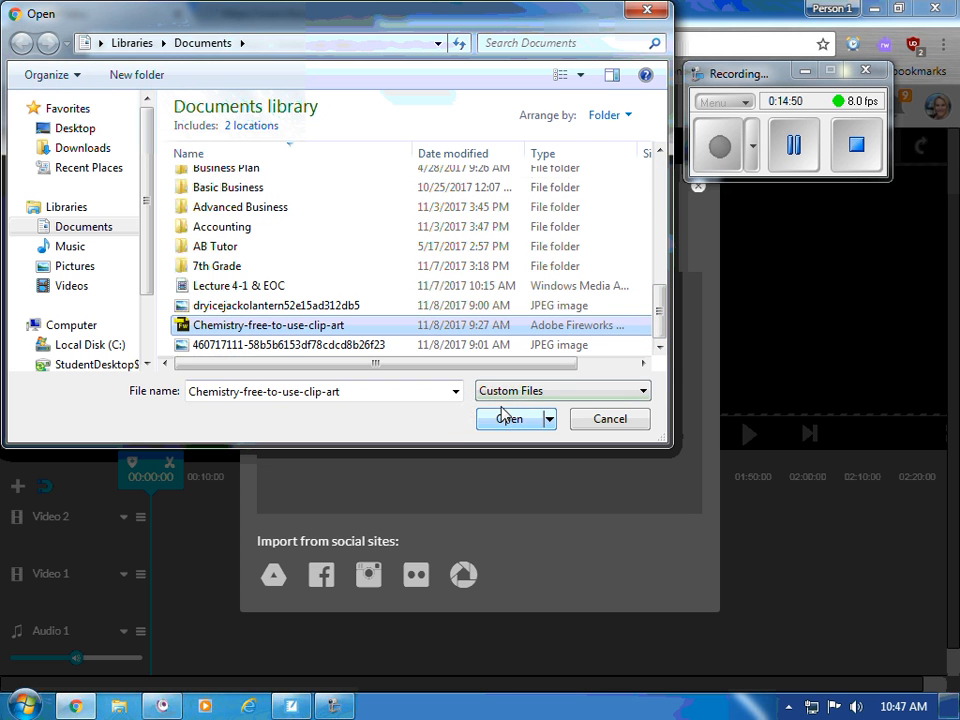
{"action": "left_click", "coordinate": [507, 418]}
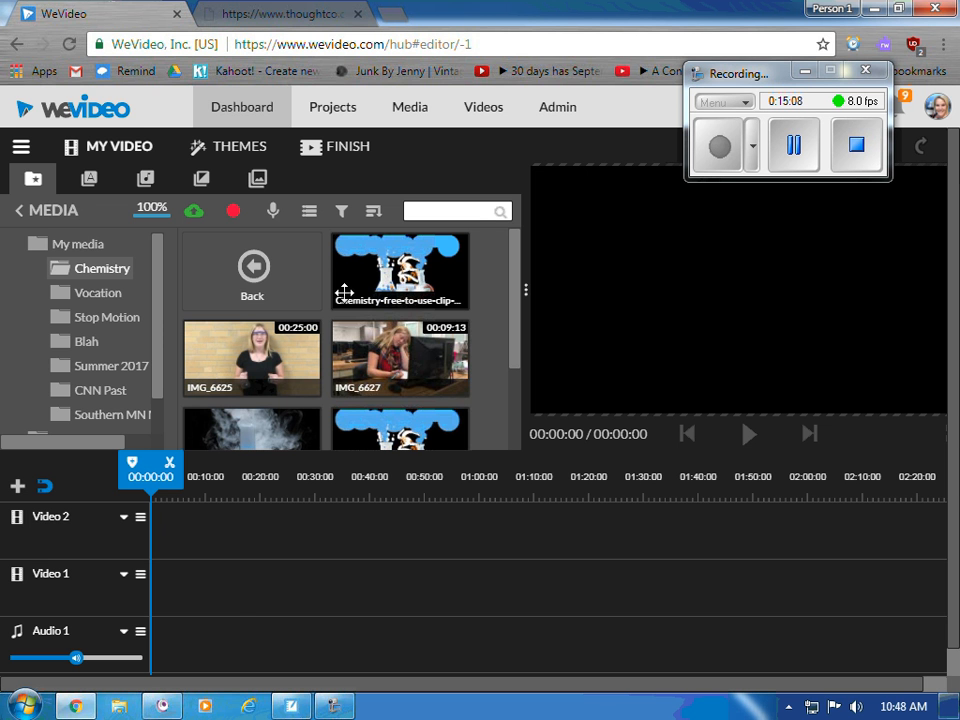
- Start a Google Drive import, choose the Google account, and pick IMG_6625.MOV in My Drive
{"action": "left_click", "coordinate": [194, 211]}
{"action": "left_click", "coordinate": [273, 573]}
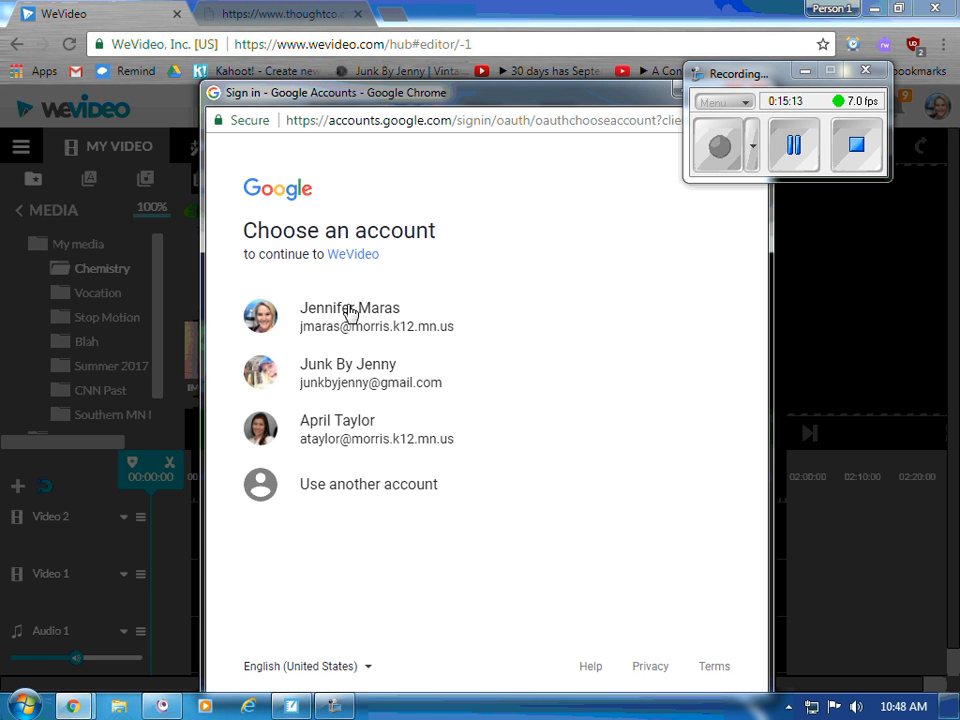
{"action": "left_click", "coordinate": [415, 362]}
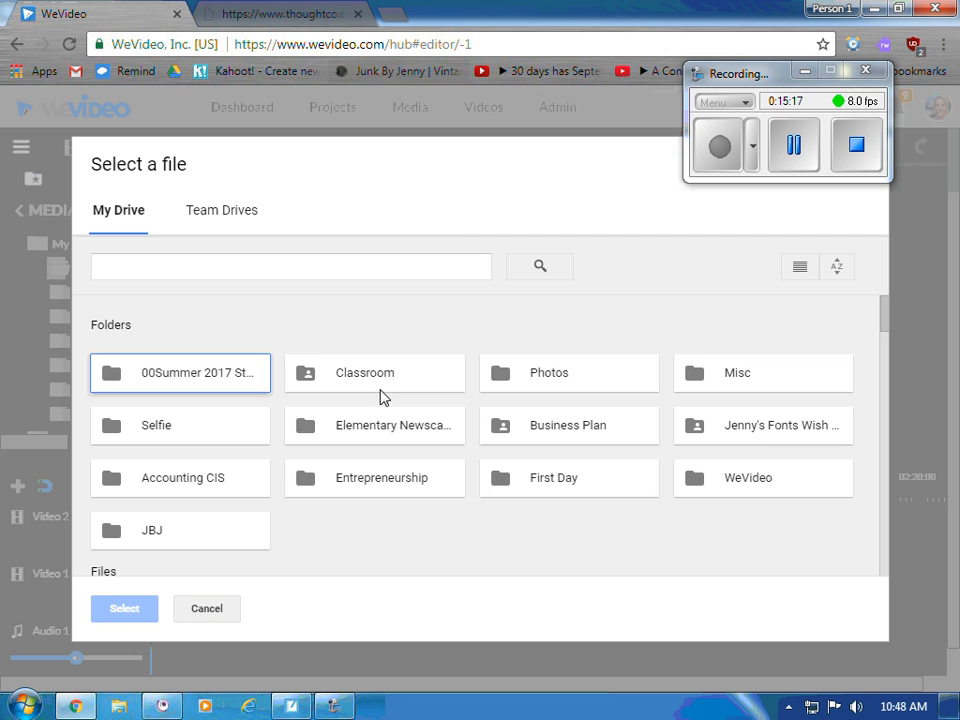
{"action": "scroll", "coordinate": [356, 435], "scroll_direction": "down", "scroll_amount": 5}
{"action": "scroll", "coordinate": [365, 440], "scroll_direction": "up", "scroll_amount": 5}
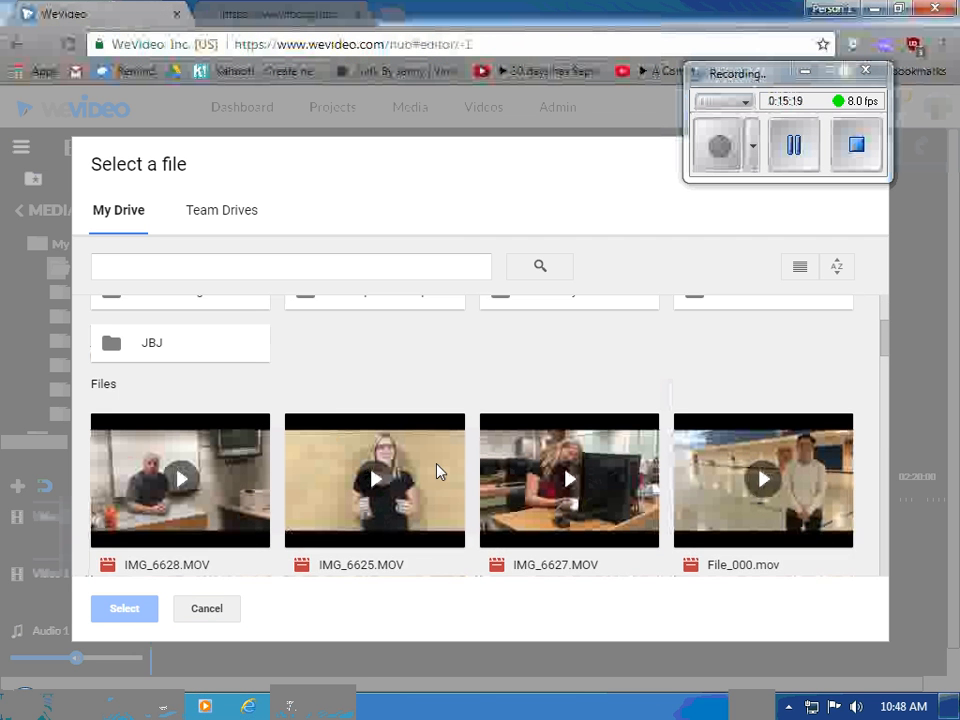
{"action": "scroll", "coordinate": [437, 471], "scroll_direction": "down", "scroll_amount": 2}
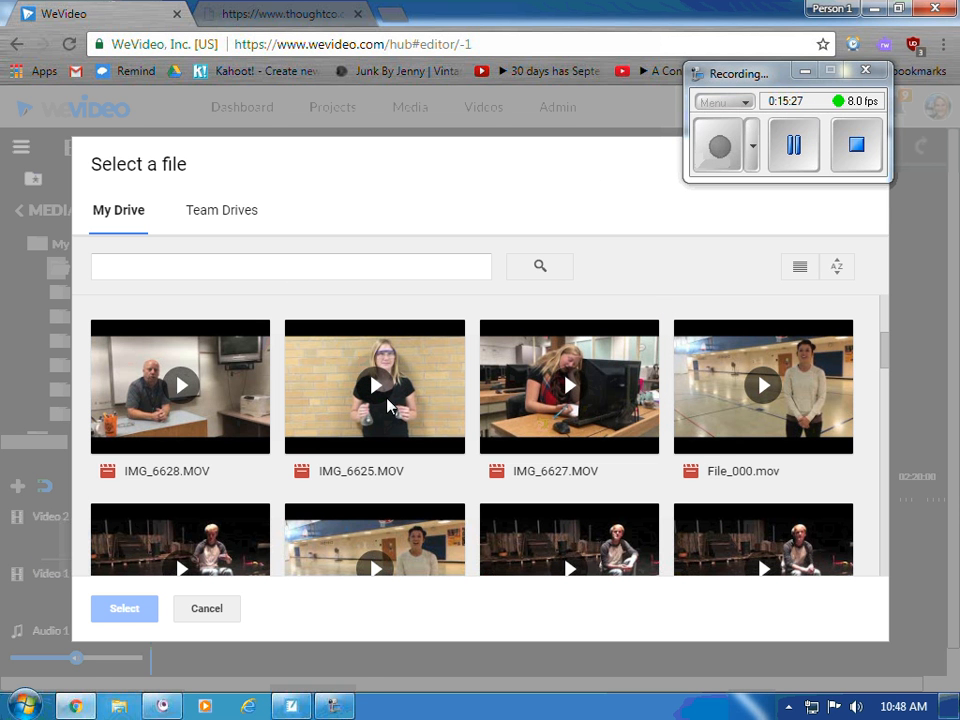
{"action": "left_click", "coordinate": [433, 393]}
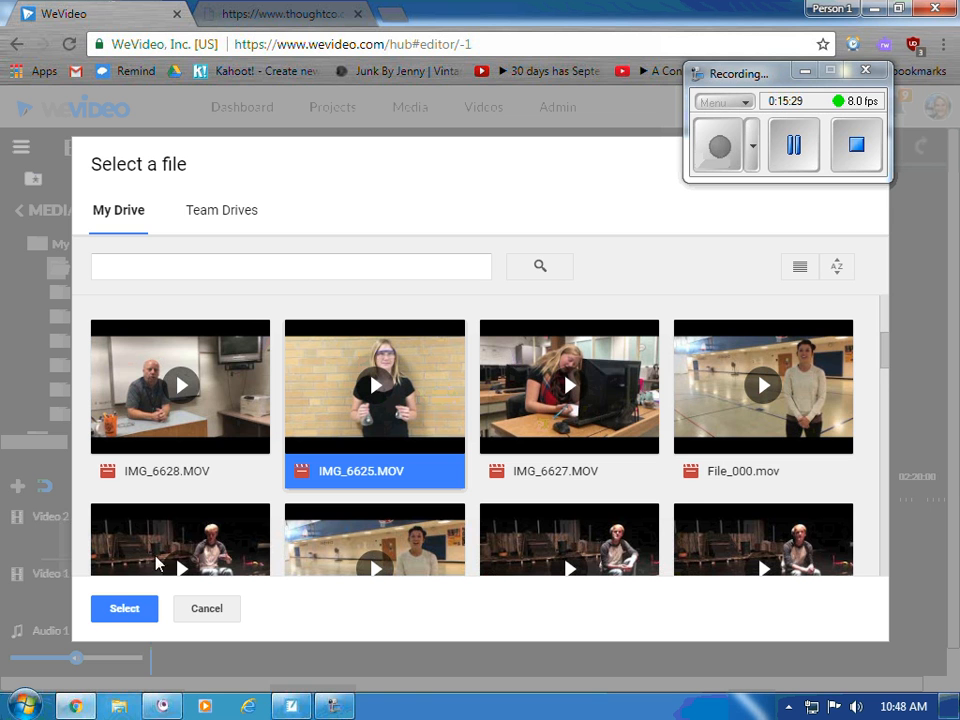
- Confirm the Drive selection so IMG_6625.MOV imports as a 00:25:00 clip
{"action": "left_click", "coordinate": [112, 605]}
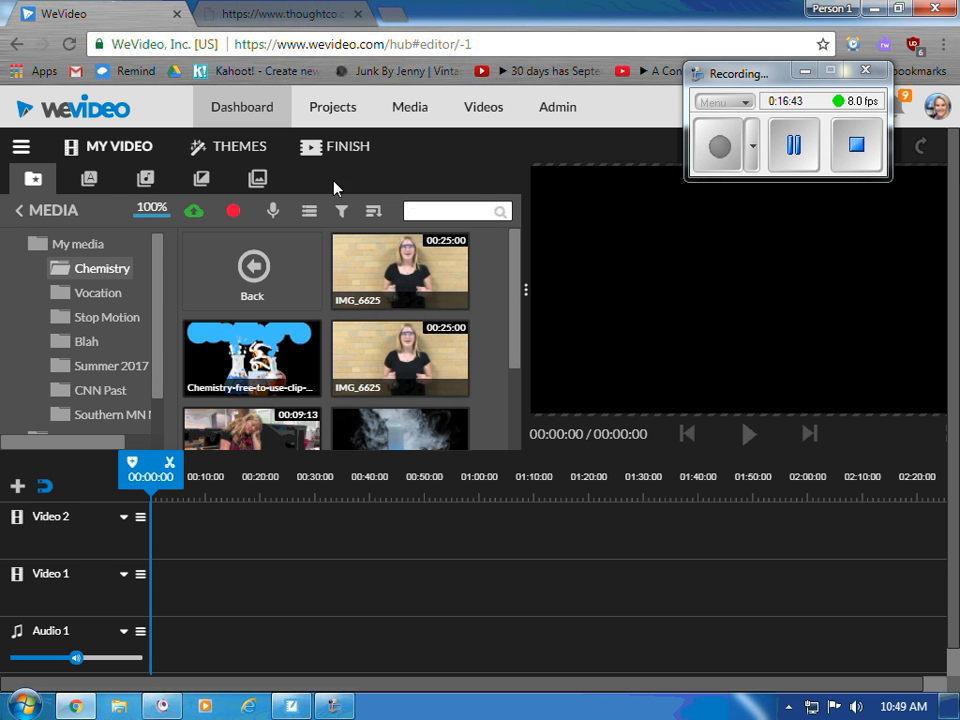
- Browse the Text library's Motion titles and preview the Slides - Title template
{"action": "left_click", "coordinate": [91, 186]}
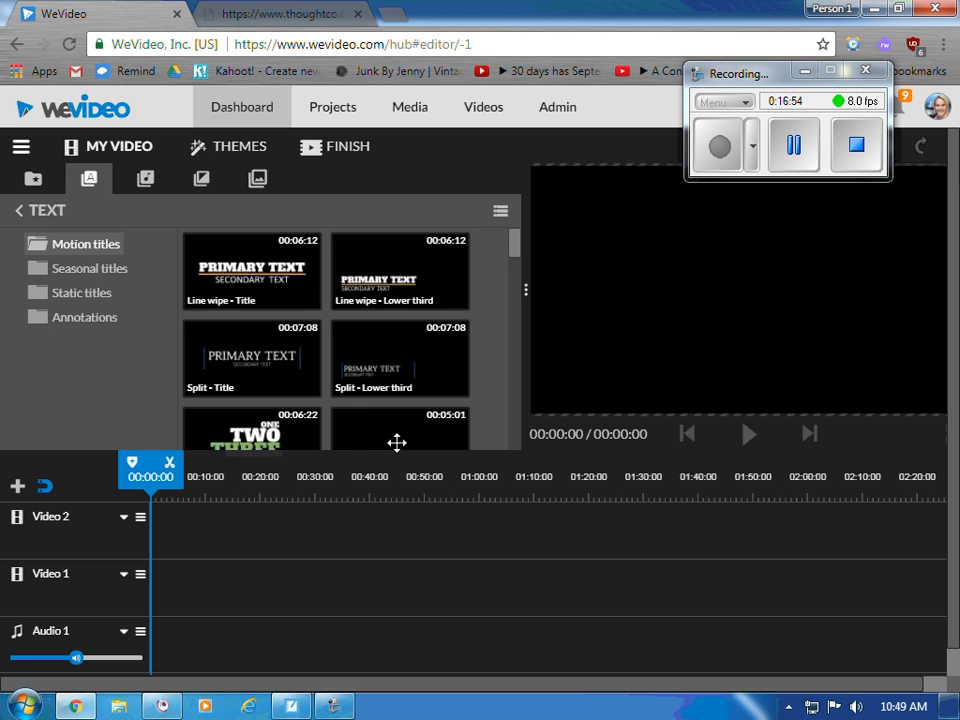
{"action": "scroll", "coordinate": [369, 380], "scroll_direction": "down", "scroll_amount": 2}
{"action": "scroll", "coordinate": [369, 380], "scroll_direction": "up", "scroll_amount": 1}
{"action": "scroll", "coordinate": [366, 420], "scroll_direction": "down", "scroll_amount": 2}
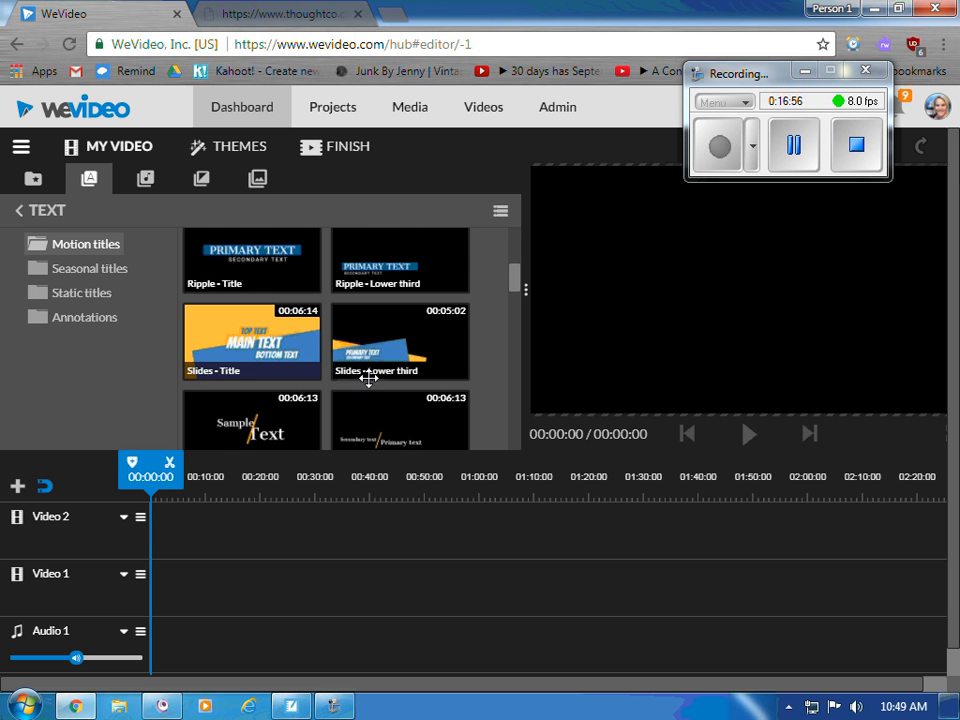
{"action": "left_click", "coordinate": [254, 338]}
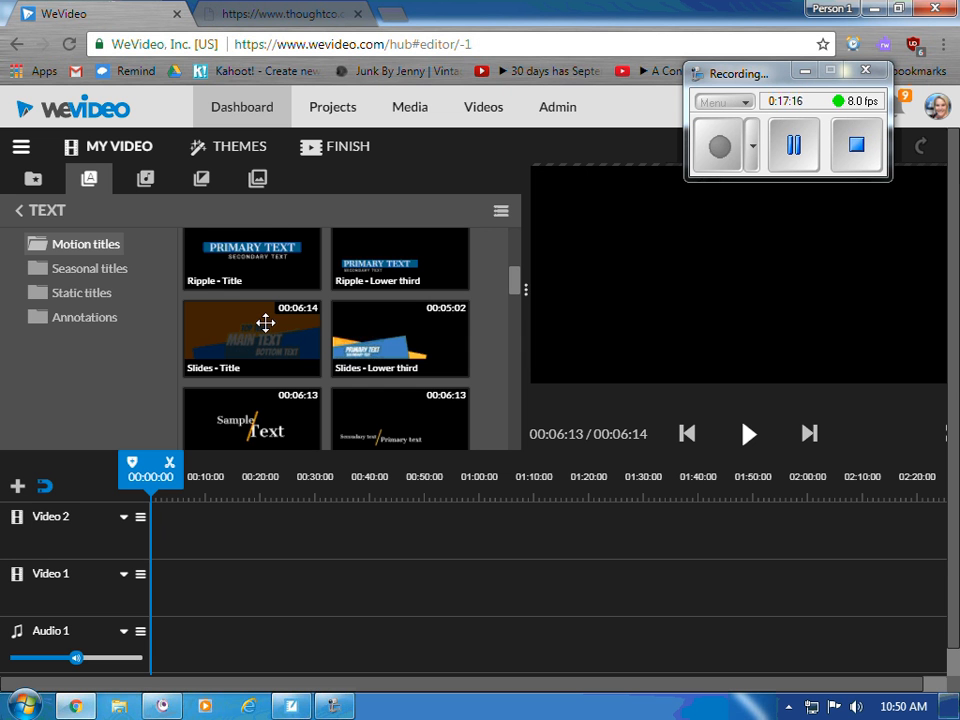
- Drop Slides - Title at the start of Video 2 and bring up the clip's options
{"action": "left_click_drag", "start_coordinate": [265, 322], "coordinate": [170, 545]}
{"action": "mouse_move", "coordinate": [950, 706]}
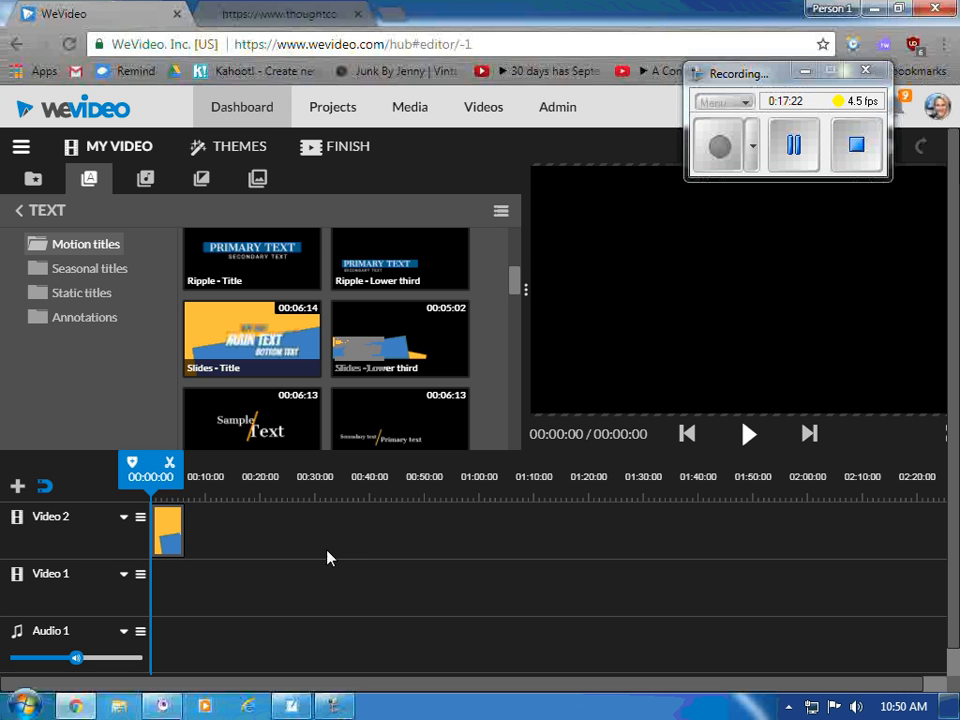
{"action": "left_click", "coordinate": [166, 532]}
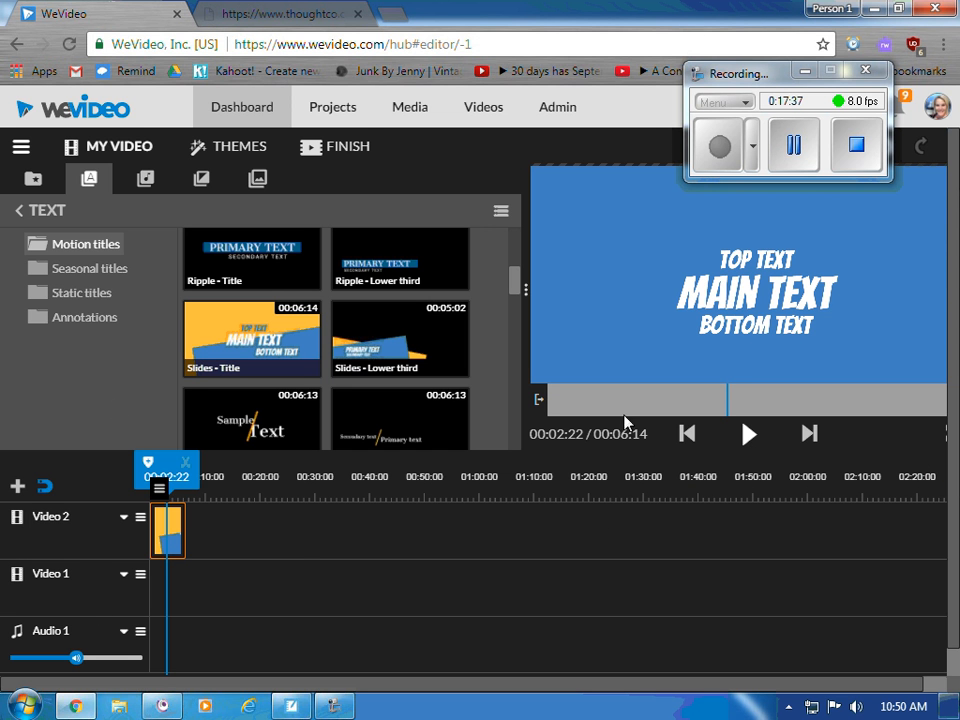
{"action": "left_click", "coordinate": [298, 551]}
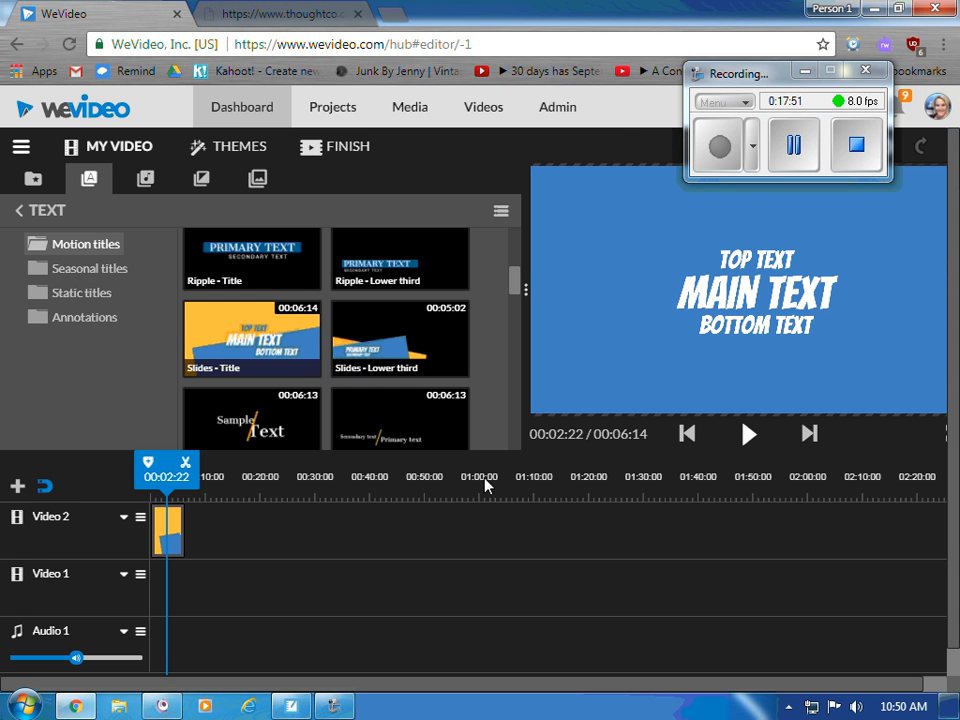
{"action": "left_click", "coordinate": [182, 540]}
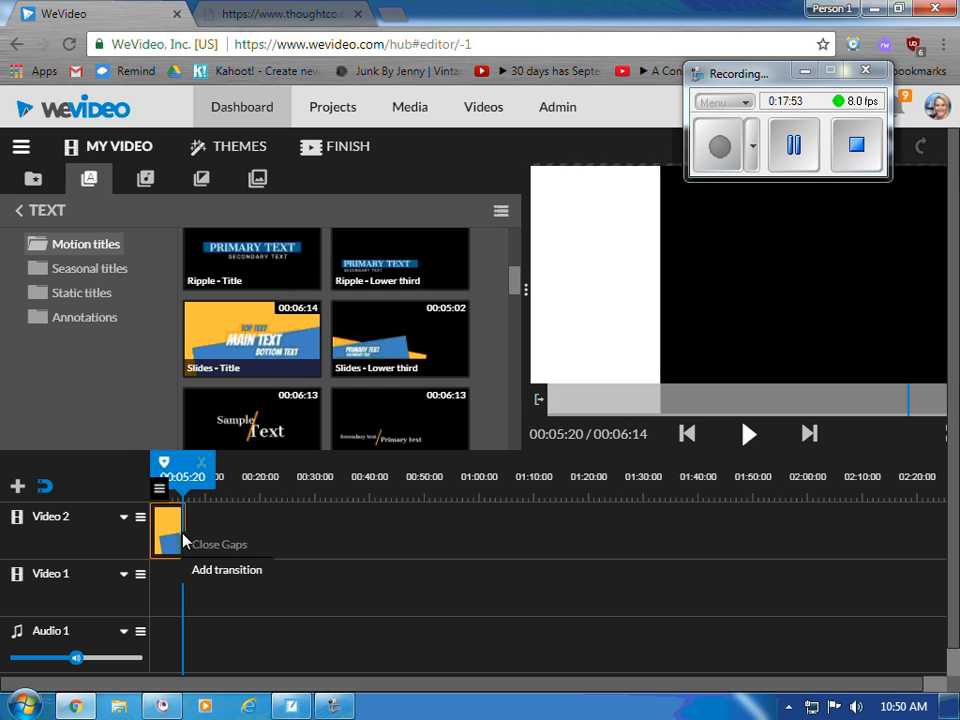
{"action": "right_click", "coordinate": [178, 531]}
- Open the Slides - Title clip's editor, closing and reopening it once
{"action": "left_click", "coordinate": [164, 526]}
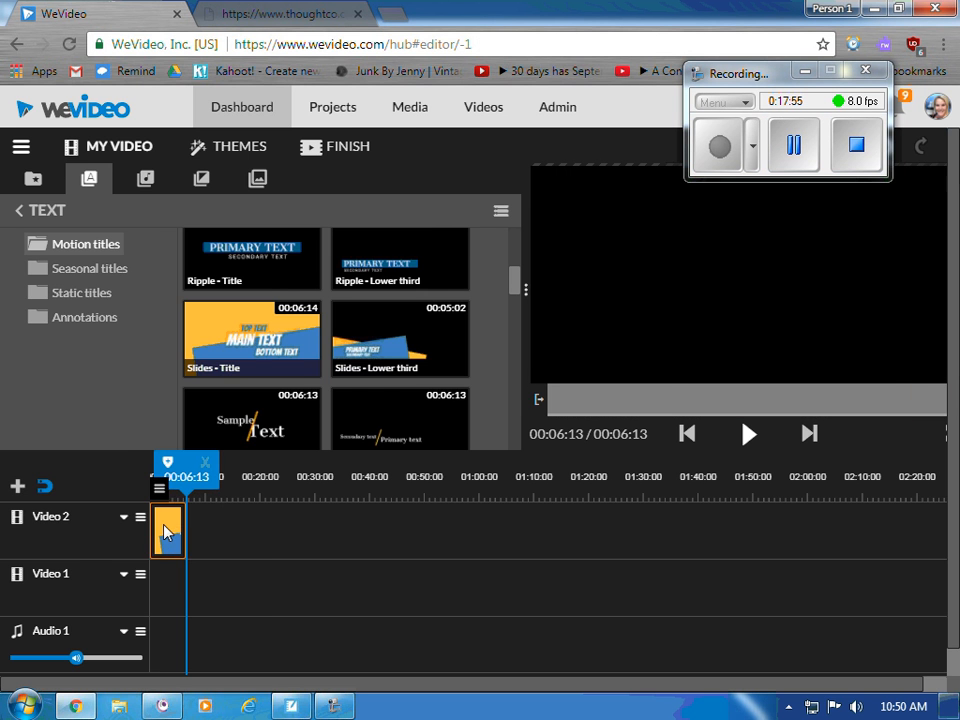
{"action": "double_click", "coordinate": [165, 531]}
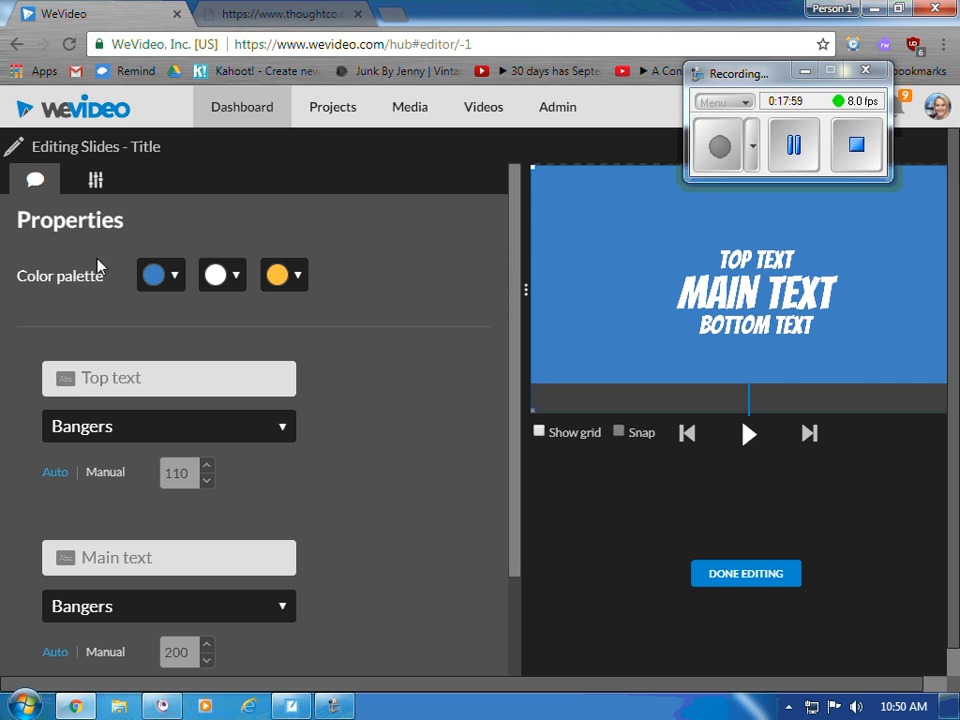
{"action": "left_click", "coordinate": [726, 580]}
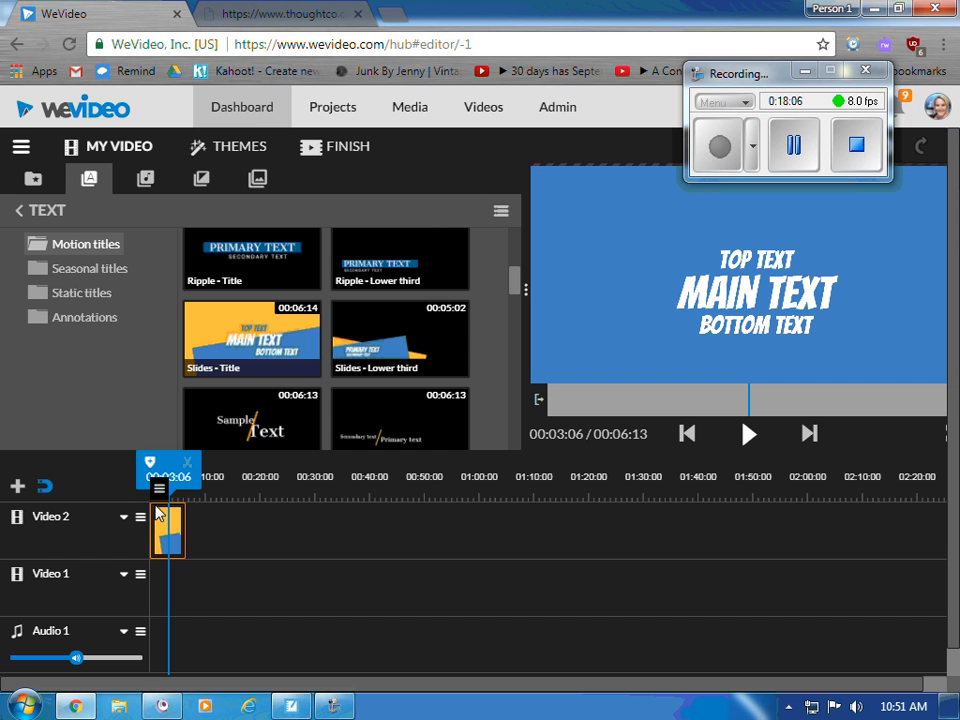
{"action": "double_click", "coordinate": [178, 548]}
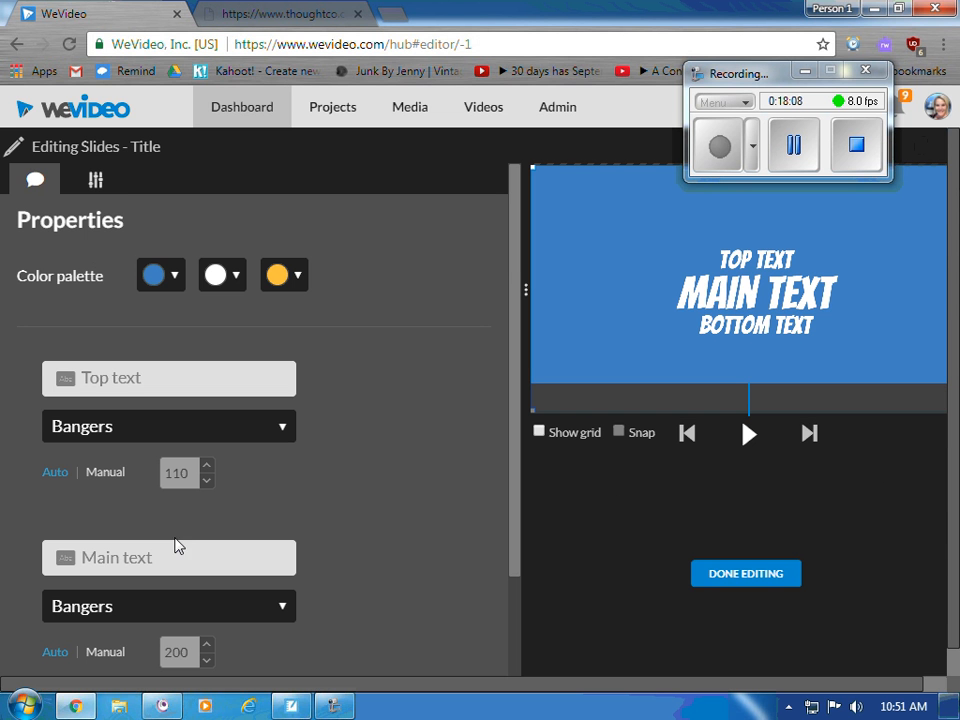
- Enter the student's first name as the top text and 'the Scientist' as the main text
{"action": "left_click", "coordinate": [164, 379]}
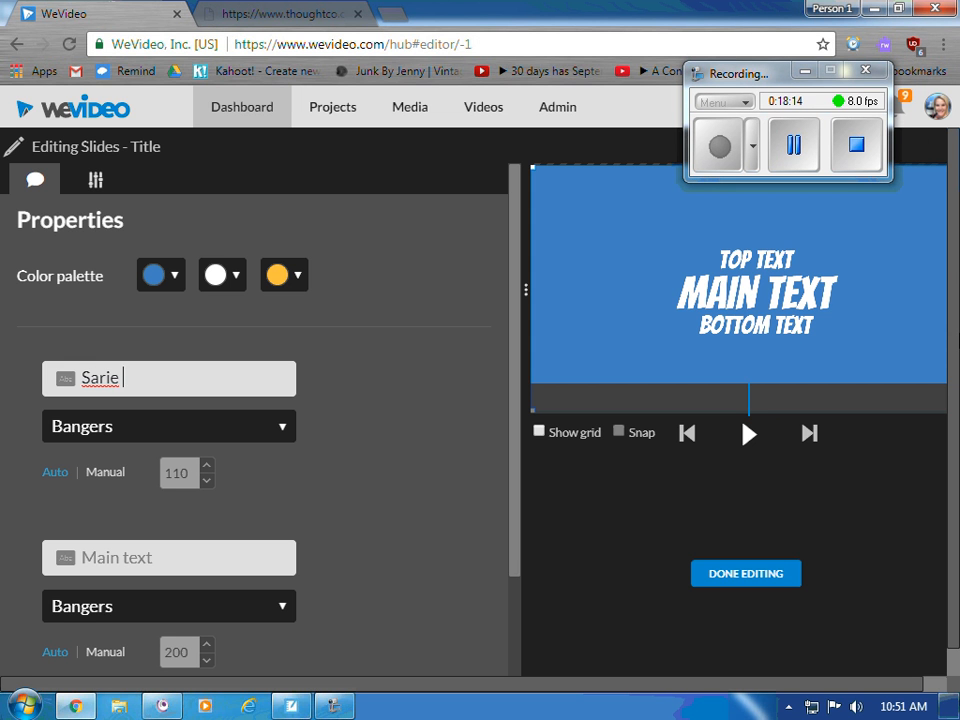
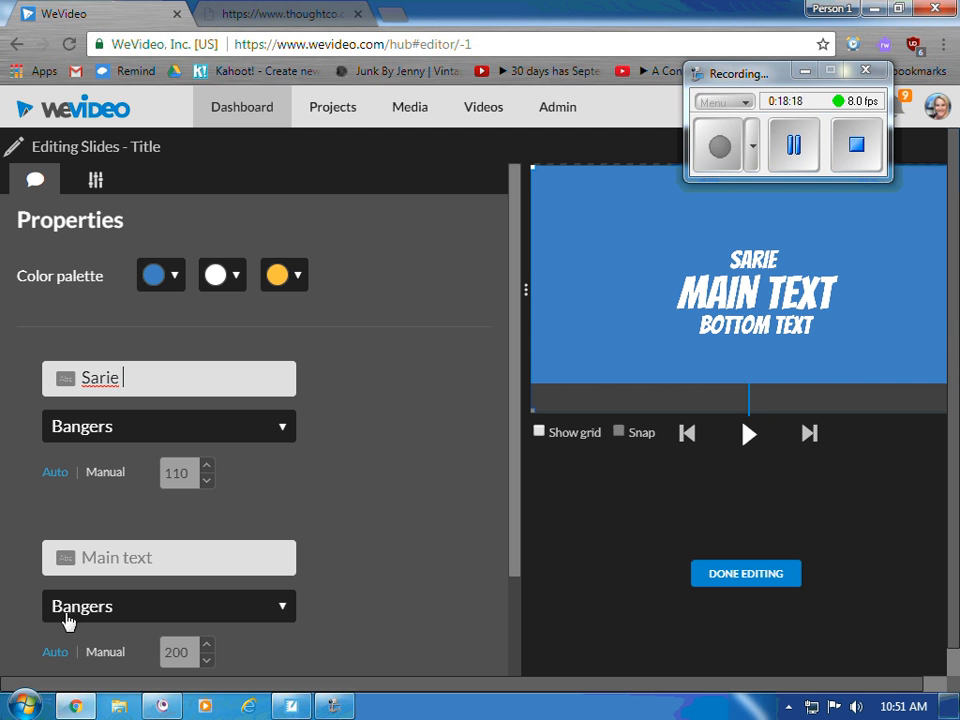
{"action": "left_click", "coordinate": [105, 555]}
{"action": "type", "text": "the"}
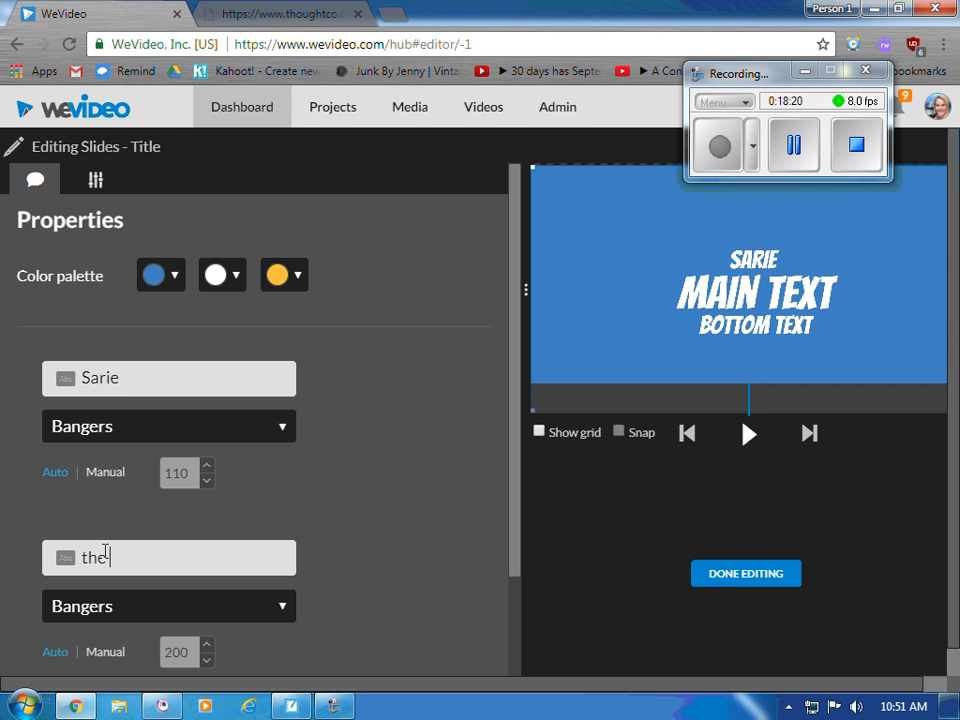
{"action": "type", "text": " Scien"}
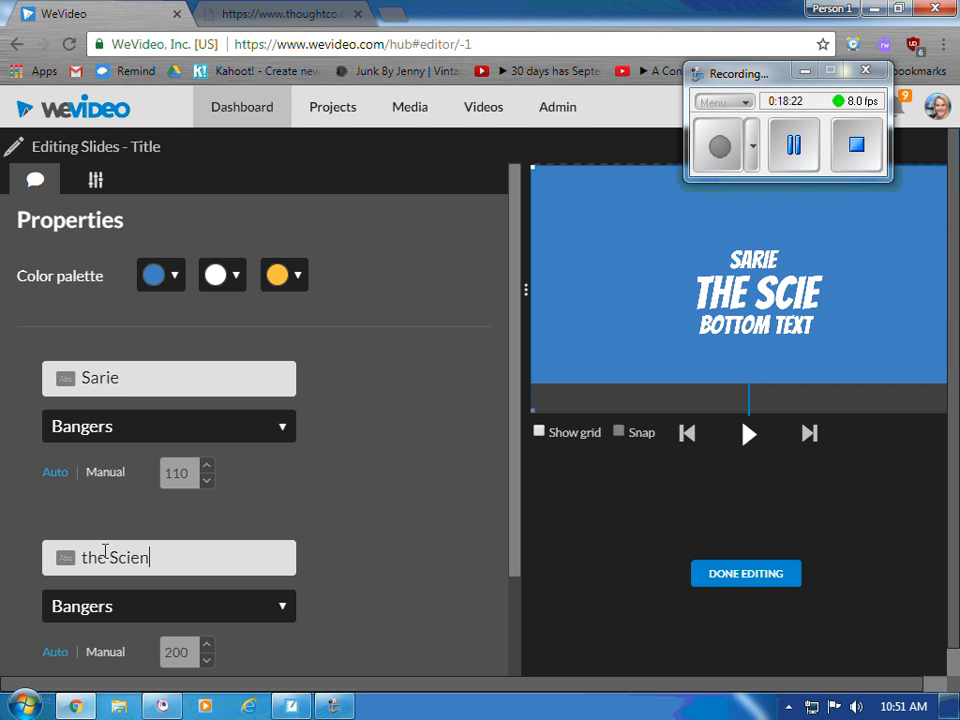
{"action": "type", "text": "tist"}
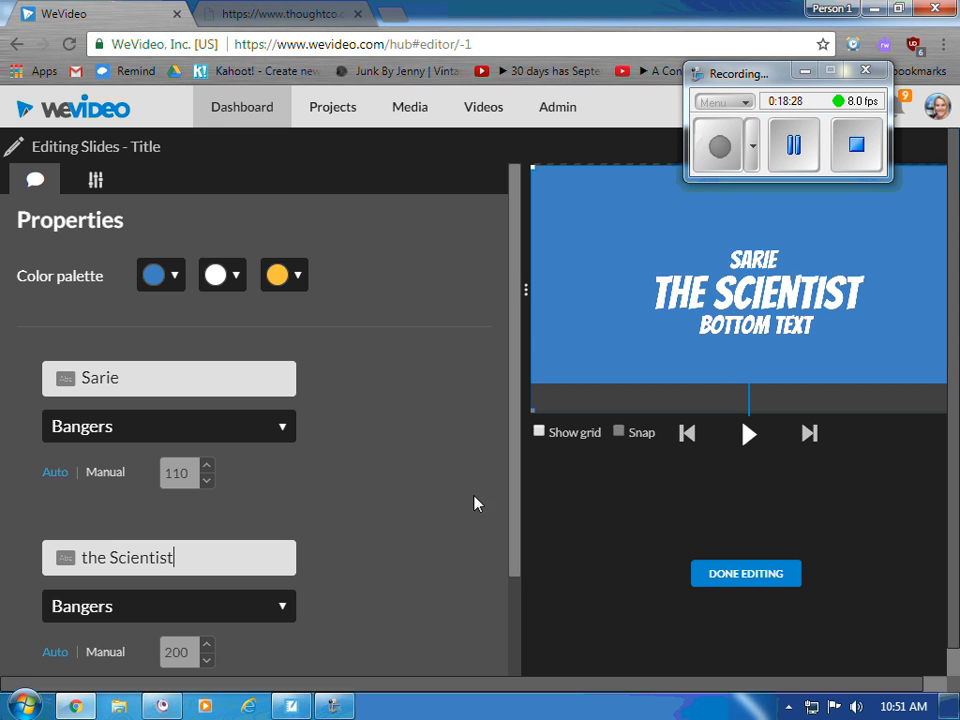
- Change the title's yellow palette colour to dark red rgb(152, 0, 0) and finish editing
{"action": "left_click", "coordinate": [286, 288]}
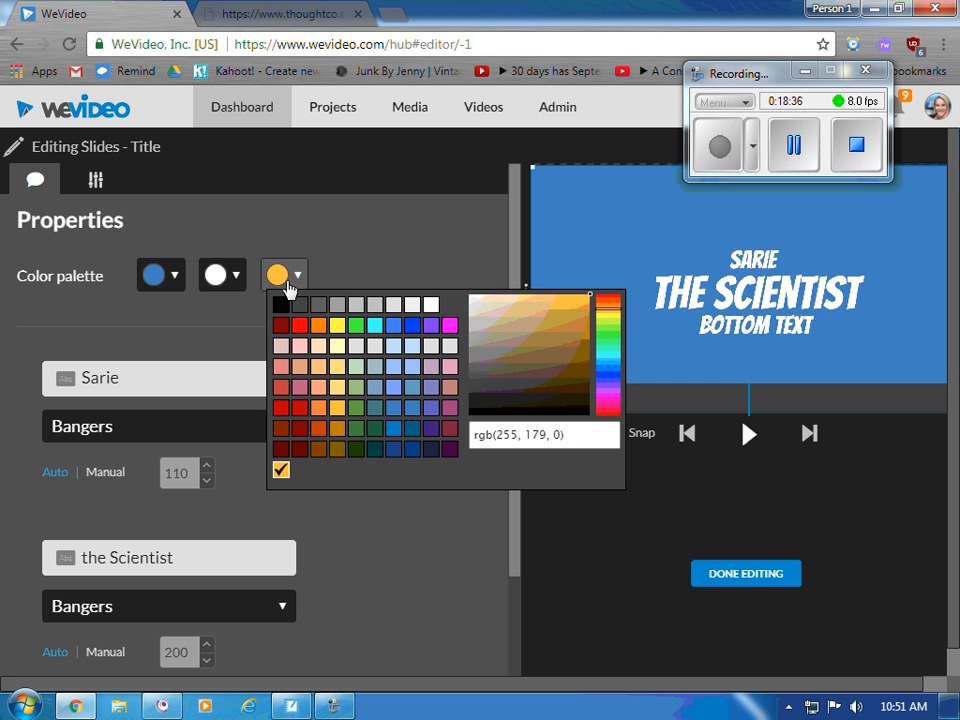
{"action": "left_click", "coordinate": [282, 326]}
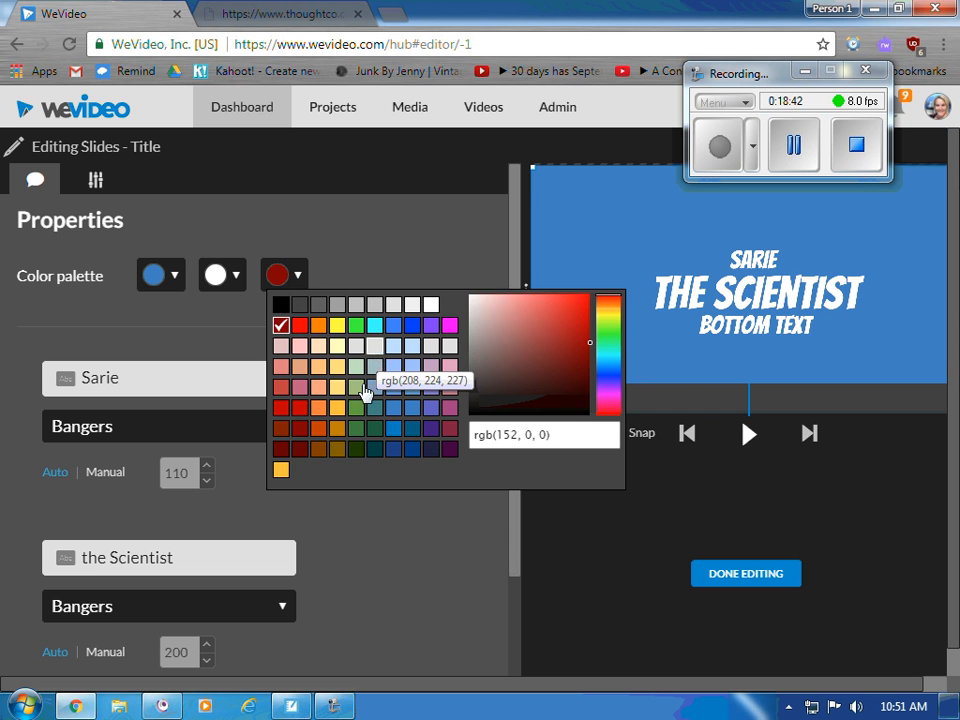
{"action": "left_click", "coordinate": [355, 603]}
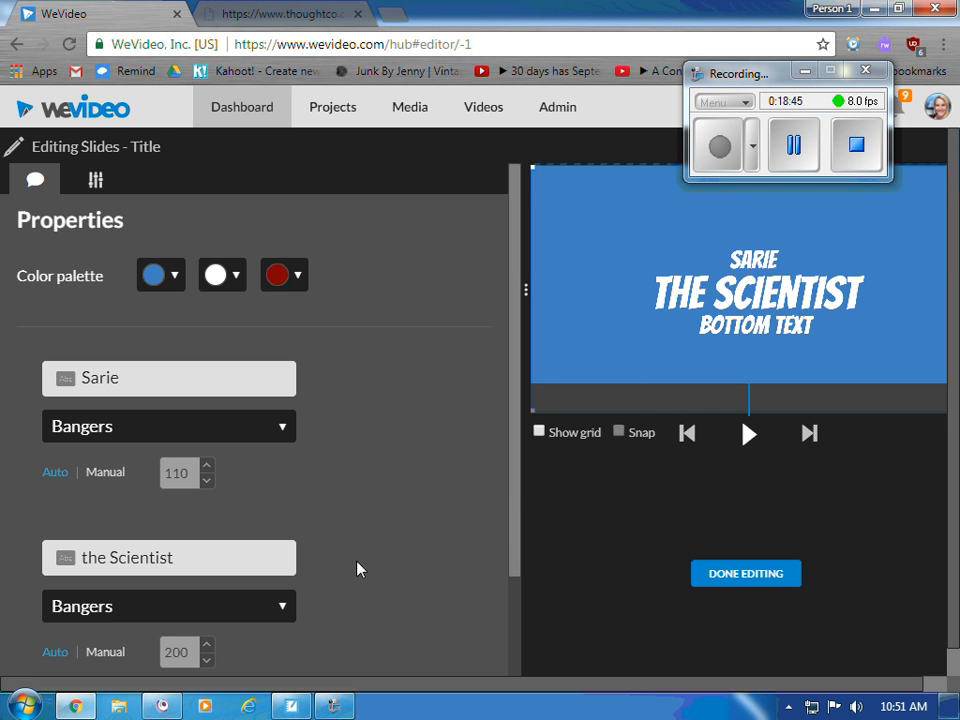
{"action": "left_click", "coordinate": [724, 581]}
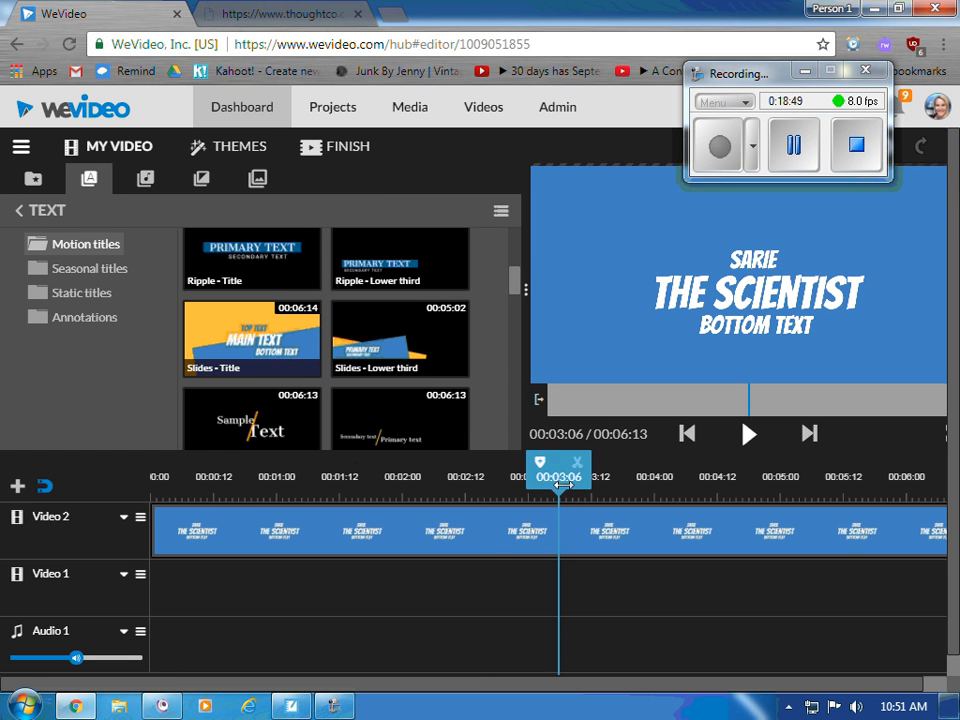
- Play THE SCIENTIST title from 00:00:00, then zoom the timeline out
{"action": "left_click_drag", "start_coordinate": [225, 476], "coordinate": [143, 470]}
{"action": "left_click", "coordinate": [749, 433]}
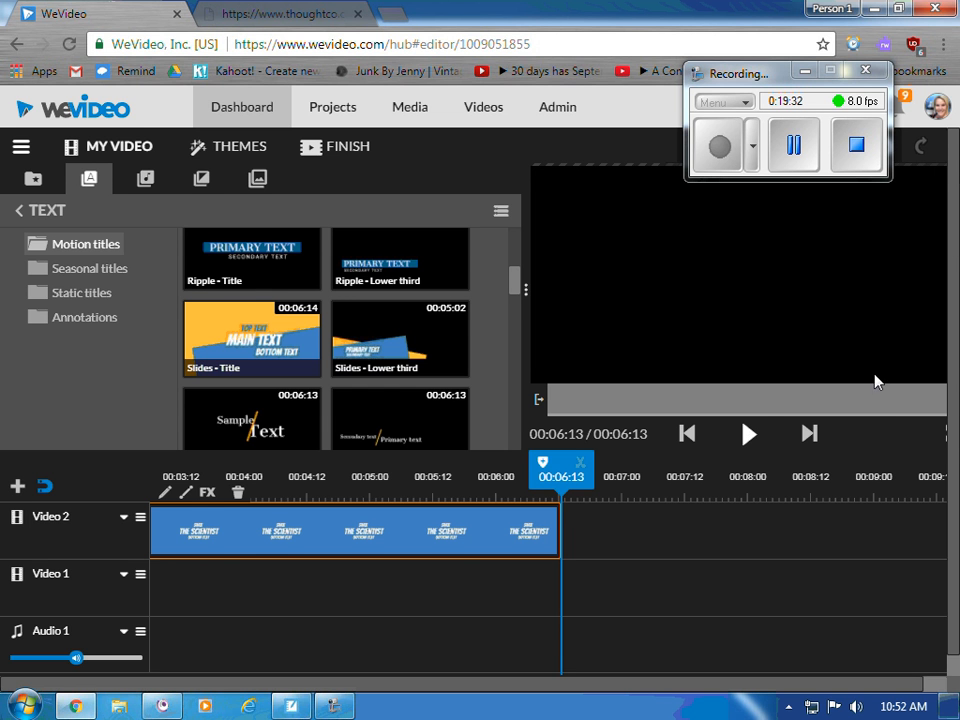
{"action": "scroll", "coordinate": [876, 420], "scroll_direction": "down", "scroll_amount": 1}
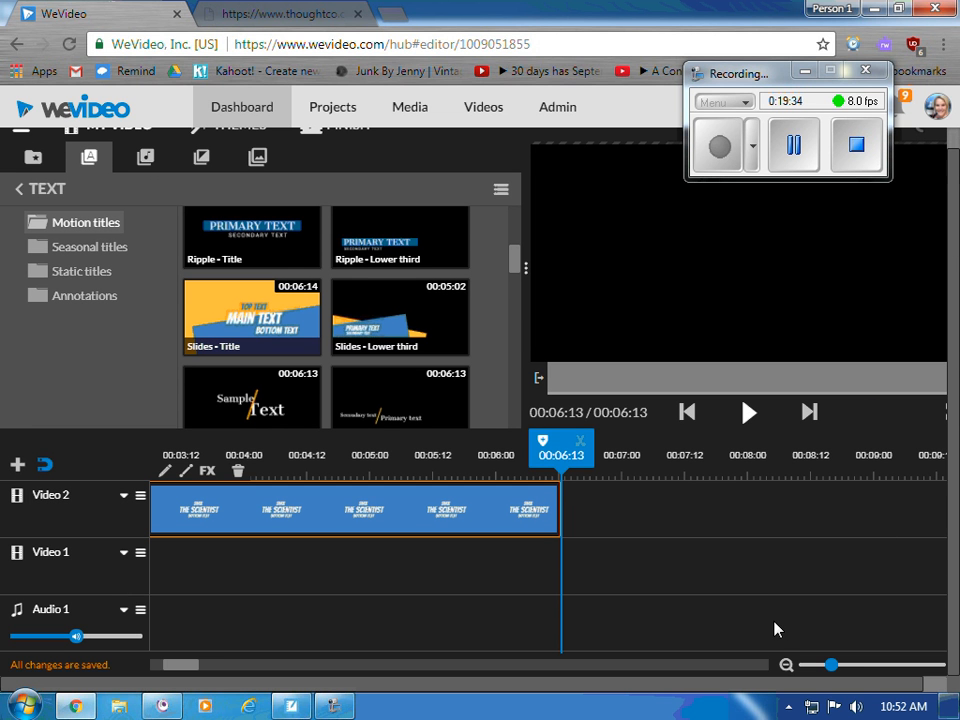
{"action": "left_click_drag", "start_coordinate": [828, 665], "coordinate": [805, 666]}
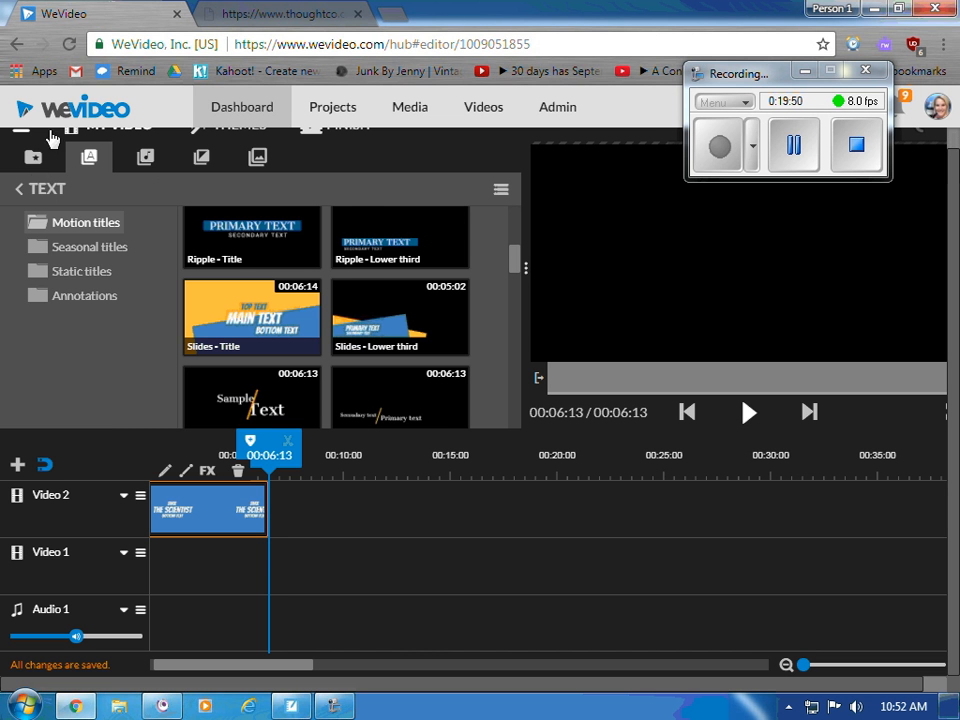
{"action": "left_click", "coordinate": [34, 158]}
{"action": "scroll", "coordinate": [328, 340], "scroll_direction": "down", "scroll_amount": 3}
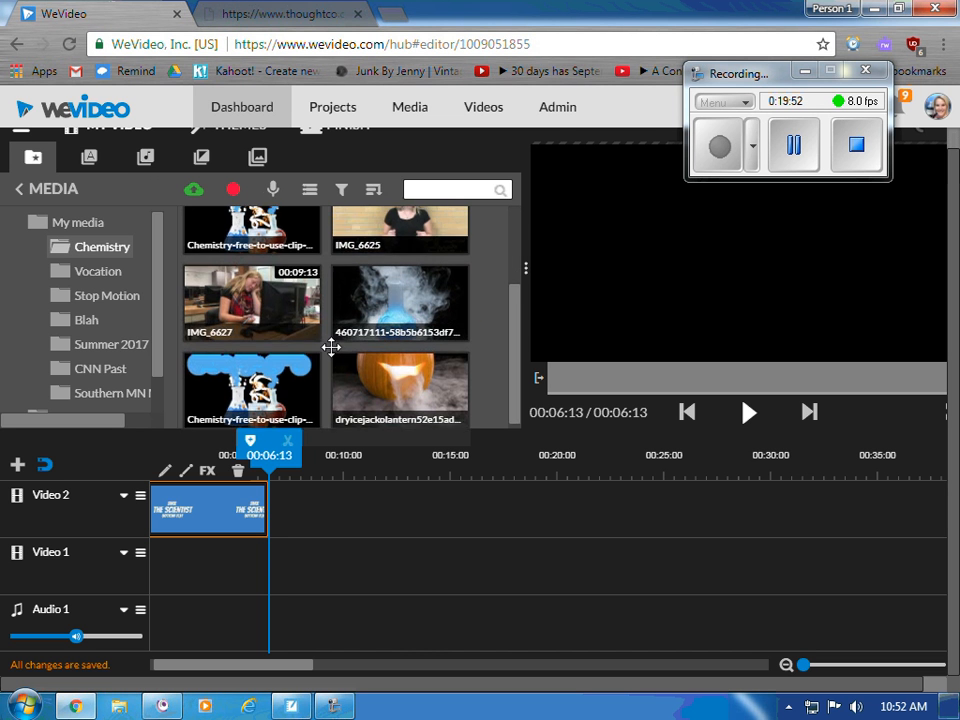
{"action": "left_click", "coordinate": [251, 295]}
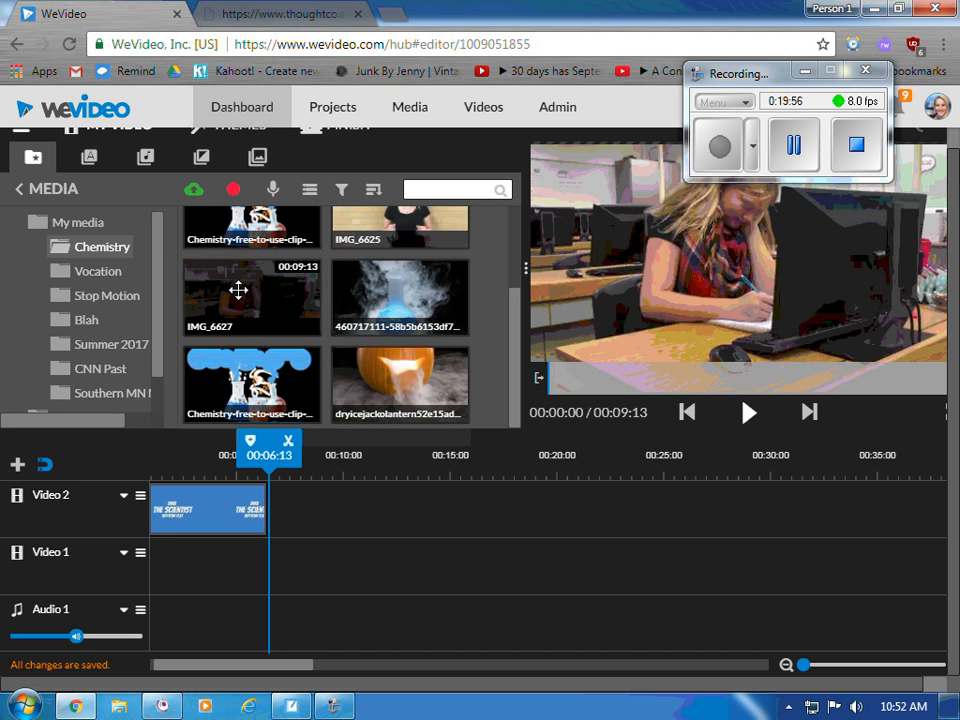
{"action": "left_click_drag", "start_coordinate": [216, 306], "coordinate": [297, 489]}
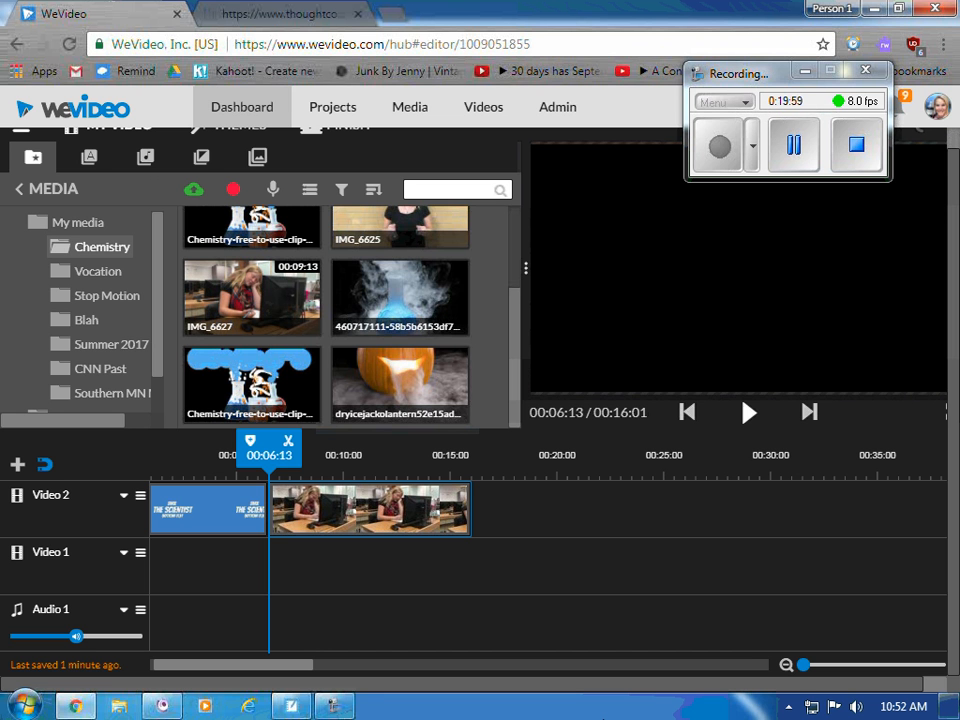
{"action": "left_click", "coordinate": [337, 510]}
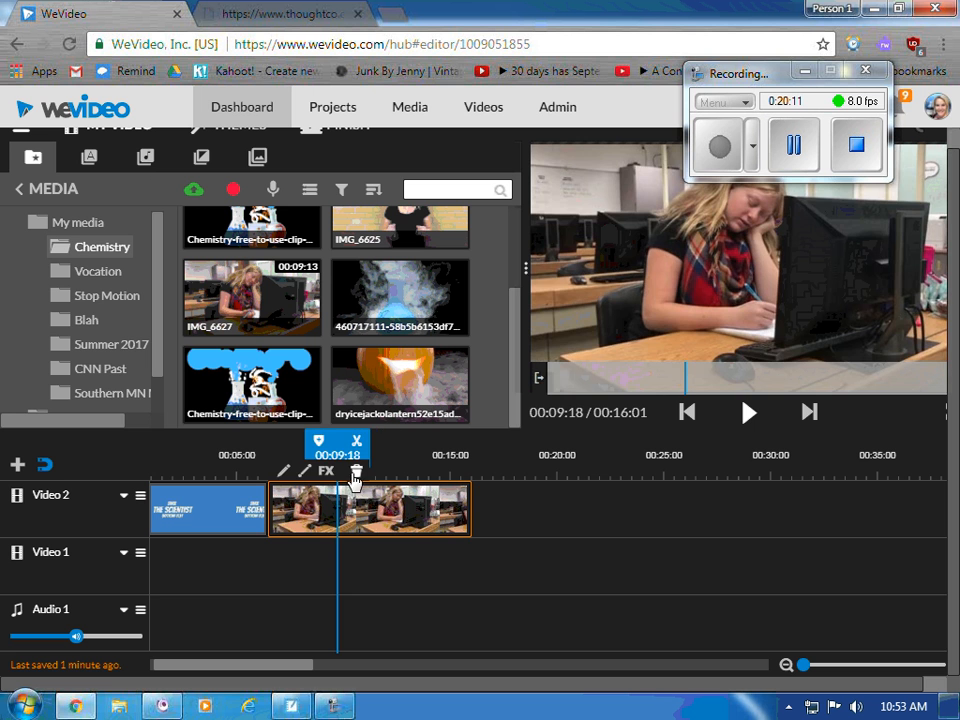
{"action": "left_click_drag", "start_coordinate": [337, 447], "coordinate": [111, 439]}
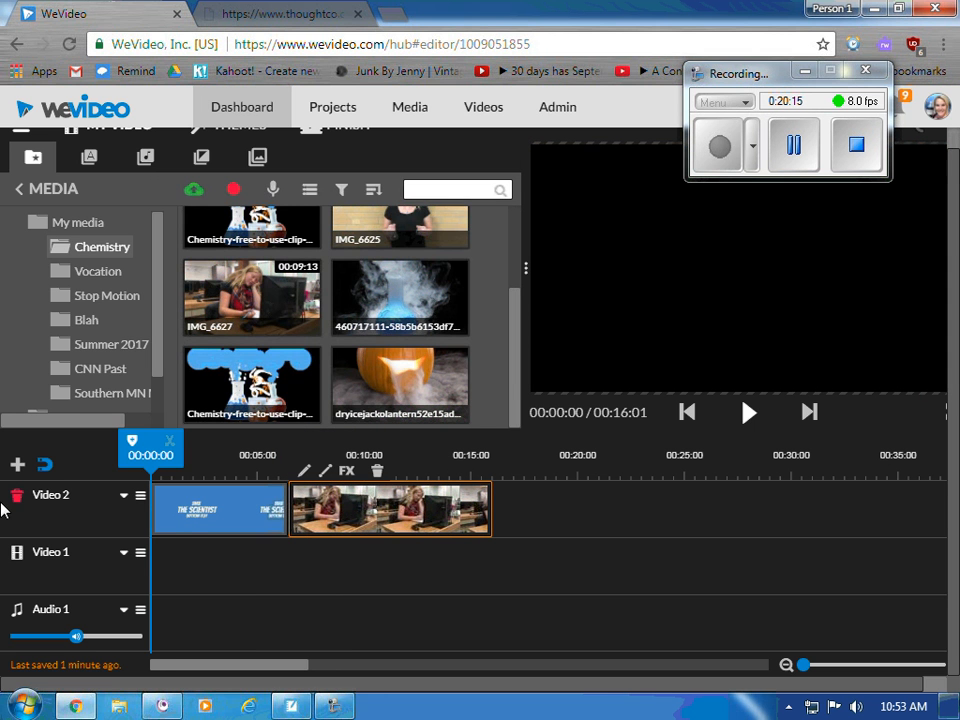
{"action": "left_click", "coordinate": [749, 414]}
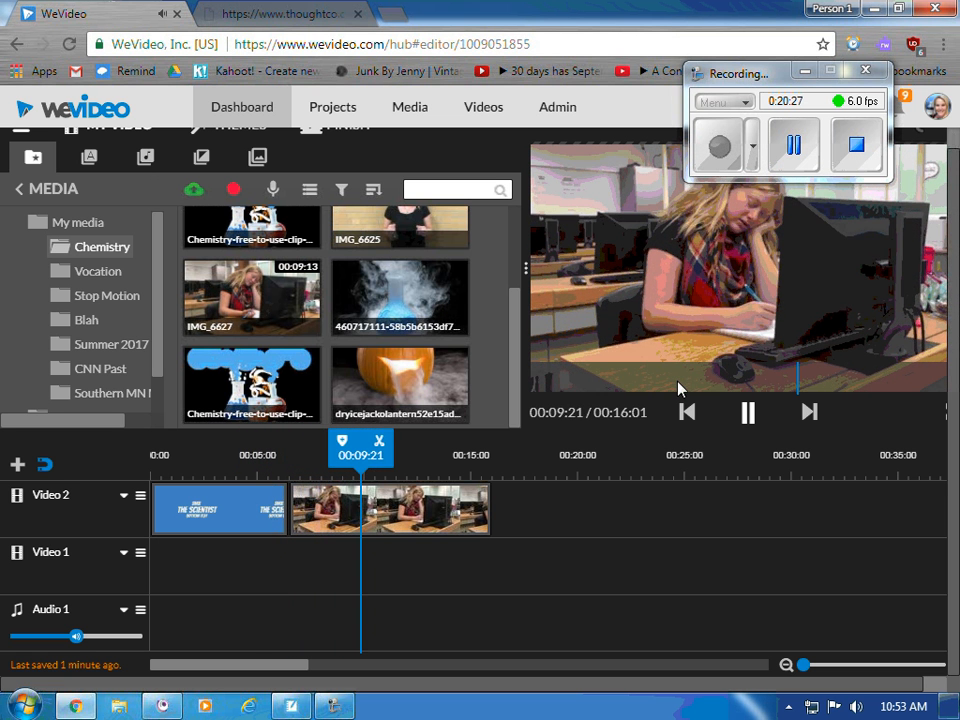
{"action": "left_click", "coordinate": [855, 706]}
{"action": "left_click_drag", "start_coordinate": [846, 533], "coordinate": [846, 481]}
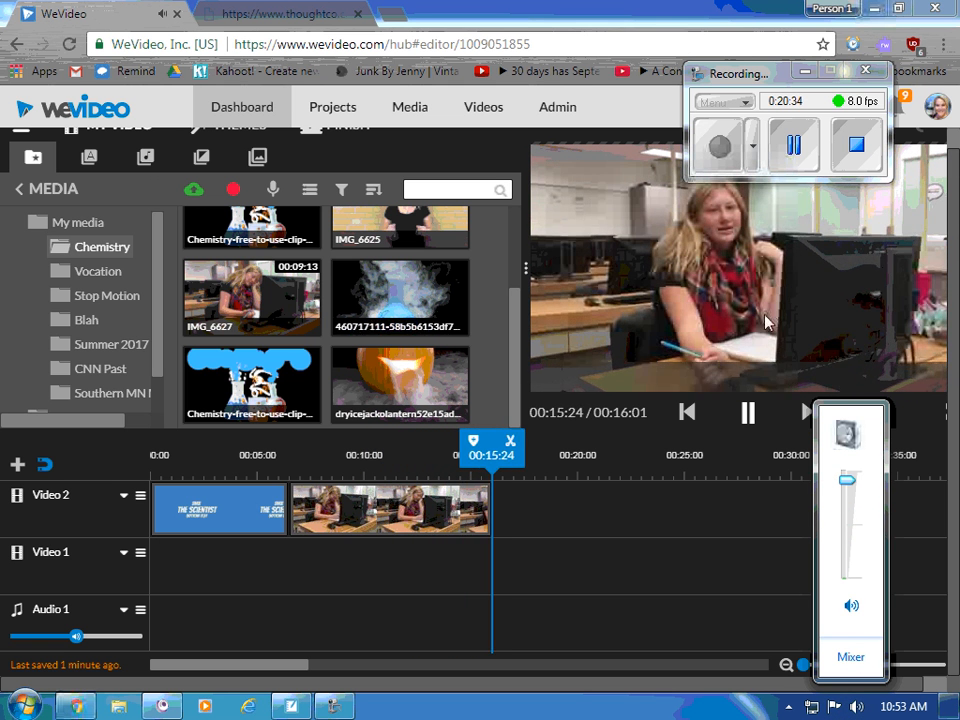
{"action": "left_click", "coordinate": [706, 624]}
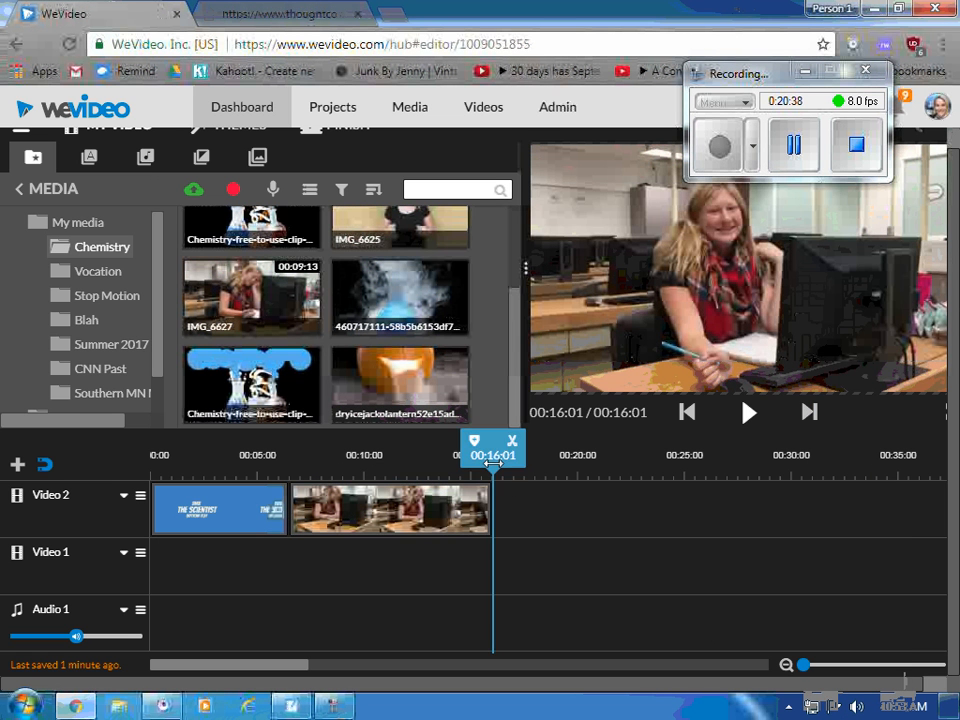
{"action": "left_click_drag", "start_coordinate": [484, 458], "coordinate": [271, 462]}
{"action": "left_click", "coordinate": [750, 411]}
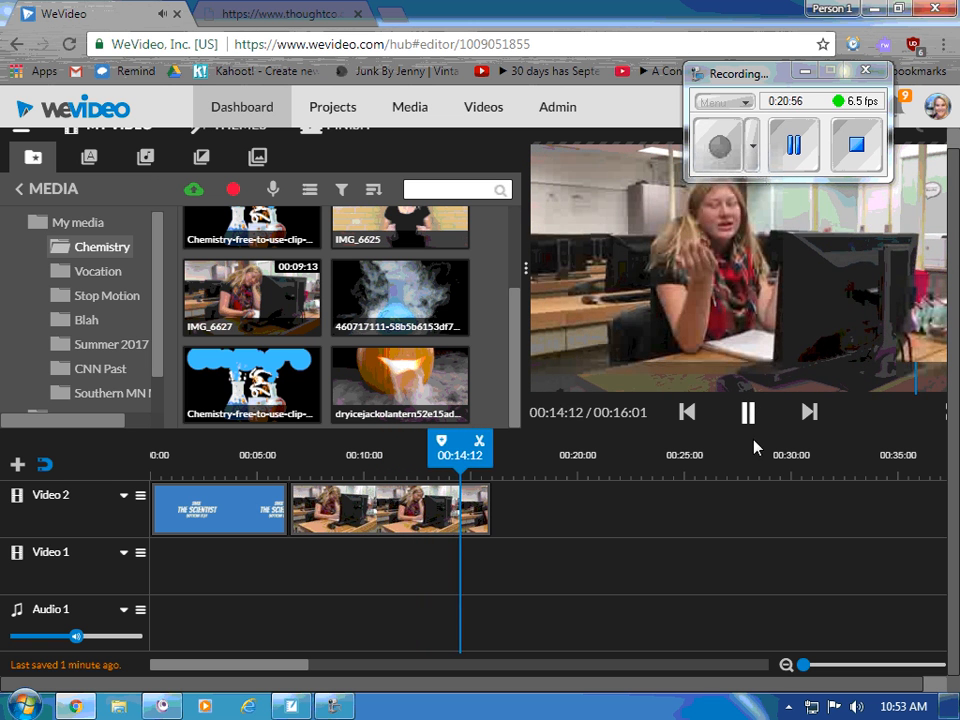
{"action": "left_click", "coordinate": [748, 412]}
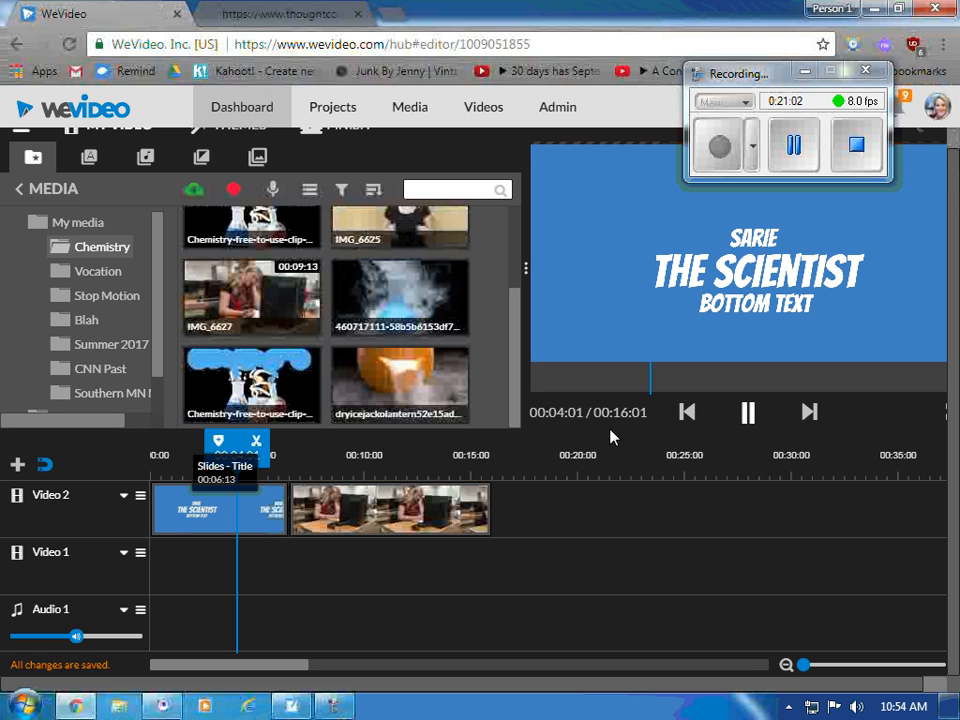
- Raise the IMG_6627 clip's audio level from 100 to 194
{"action": "left_click", "coordinate": [750, 413]}
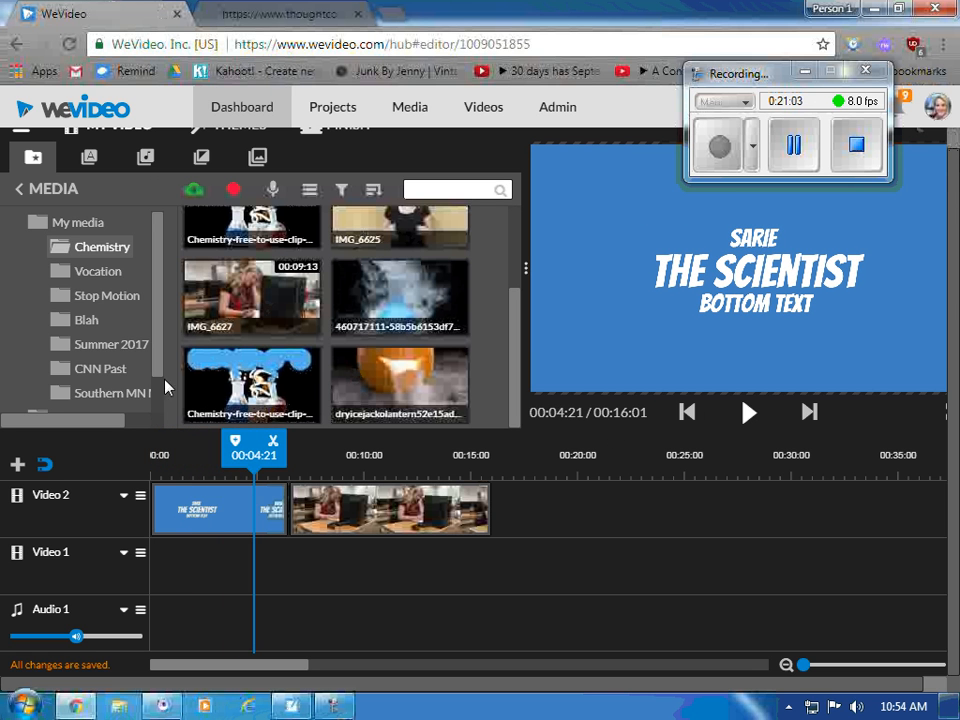
{"action": "left_click", "coordinate": [220, 520]}
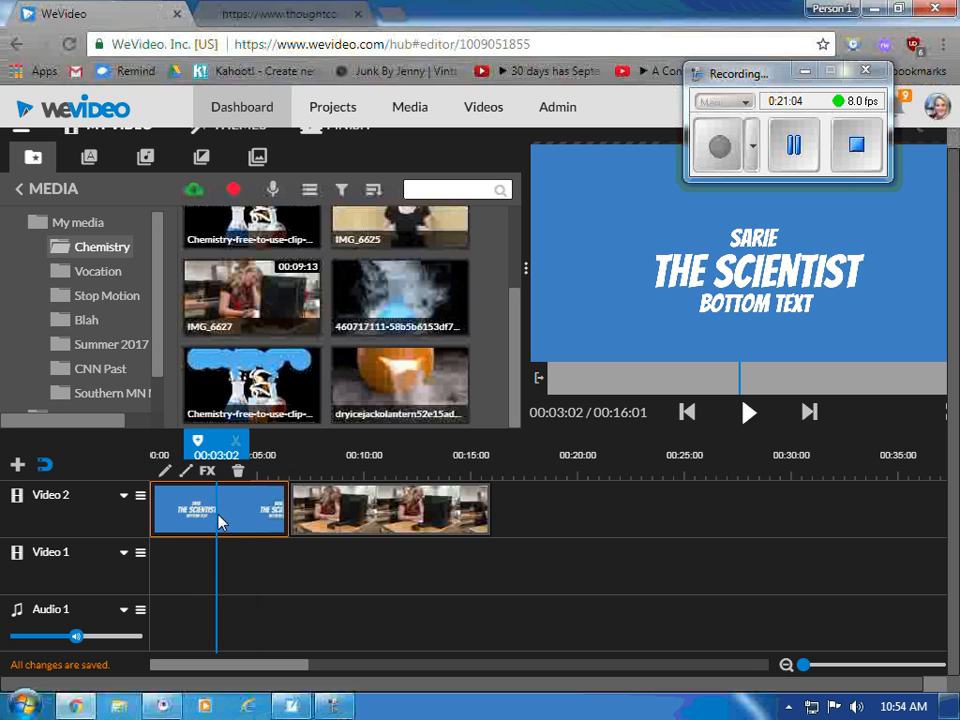
{"action": "double_click", "coordinate": [440, 518]}
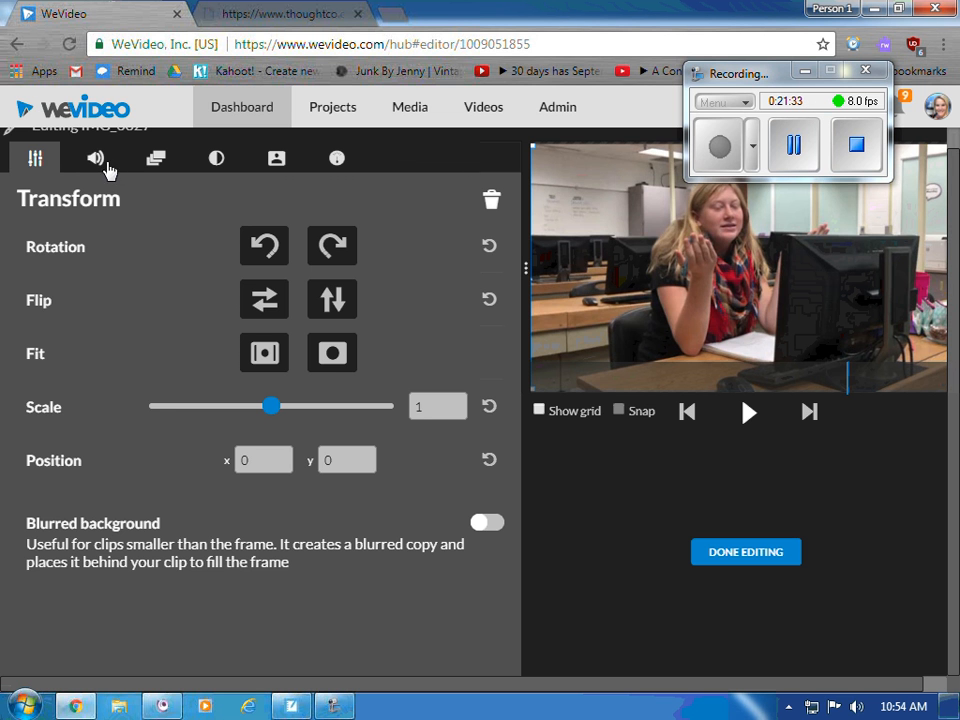
{"action": "left_click", "coordinate": [100, 160]}
{"action": "left_click_drag", "start_coordinate": [210, 262], "coordinate": [381, 260]}
{"action": "left_click", "coordinate": [735, 553]}
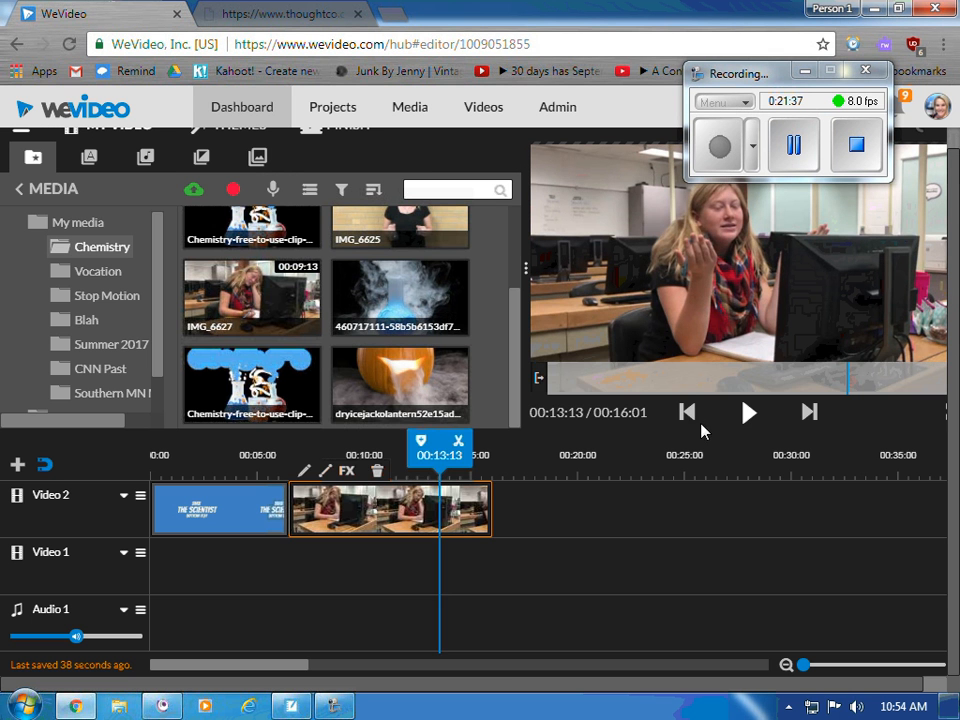
- Replay the project from 00:05:16 to check the louder classroom audio
{"action": "left_click_drag", "start_coordinate": [439, 466], "coordinate": [271, 466]}
{"action": "left_click", "coordinate": [749, 412]}
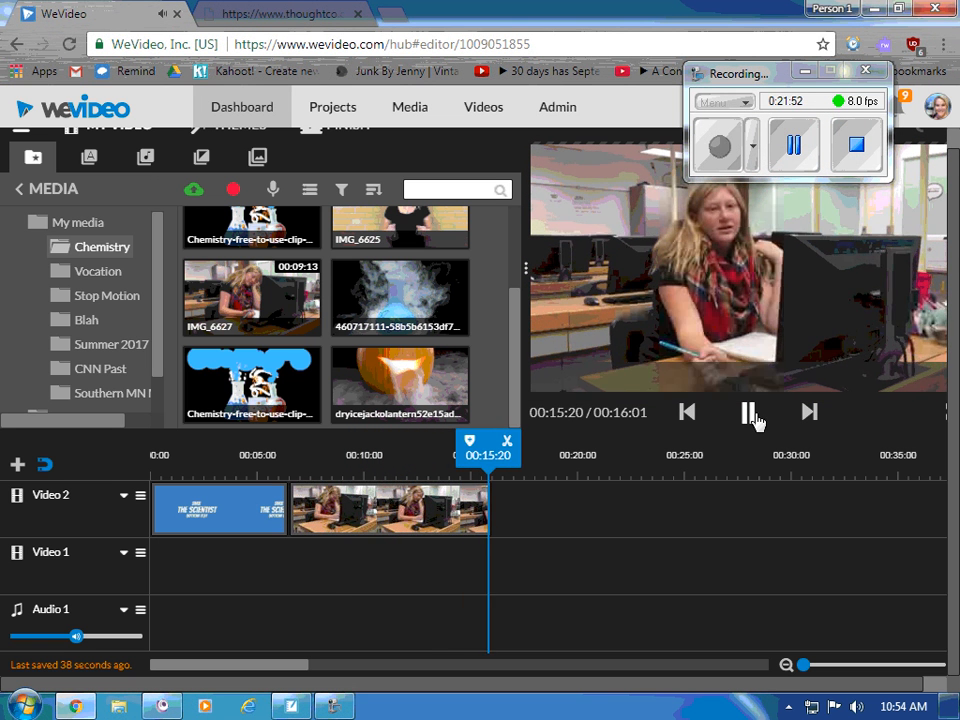
{"action": "left_click", "coordinate": [750, 414]}
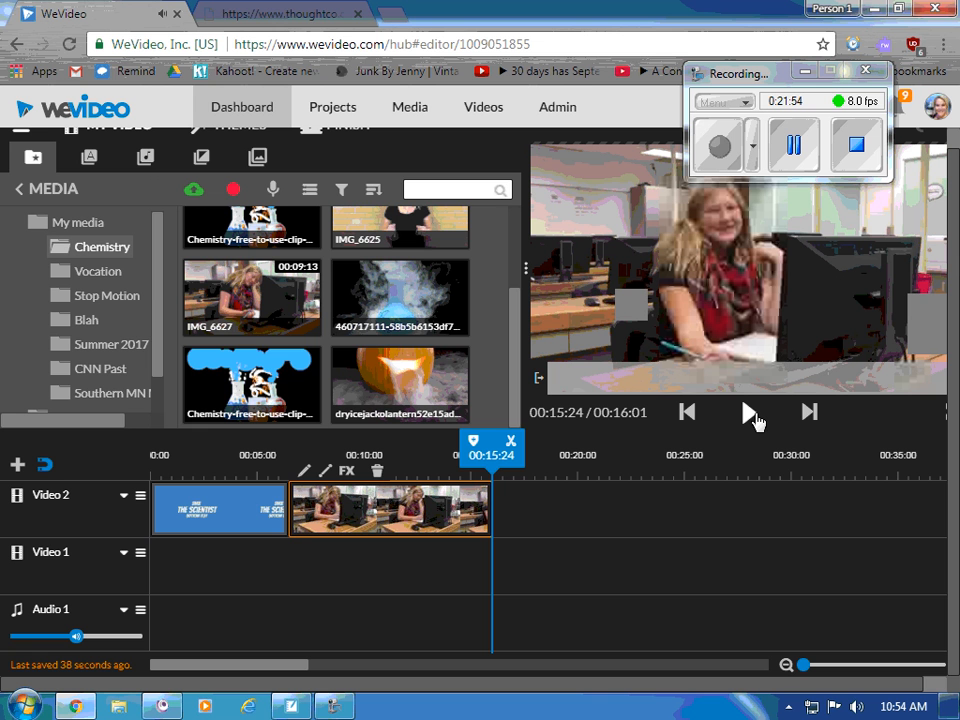
- Add the IMG_6625 clip to Video 2 right after the classroom clip
{"action": "scroll", "coordinate": [407, 311], "scroll_direction": "up", "scroll_amount": 3}
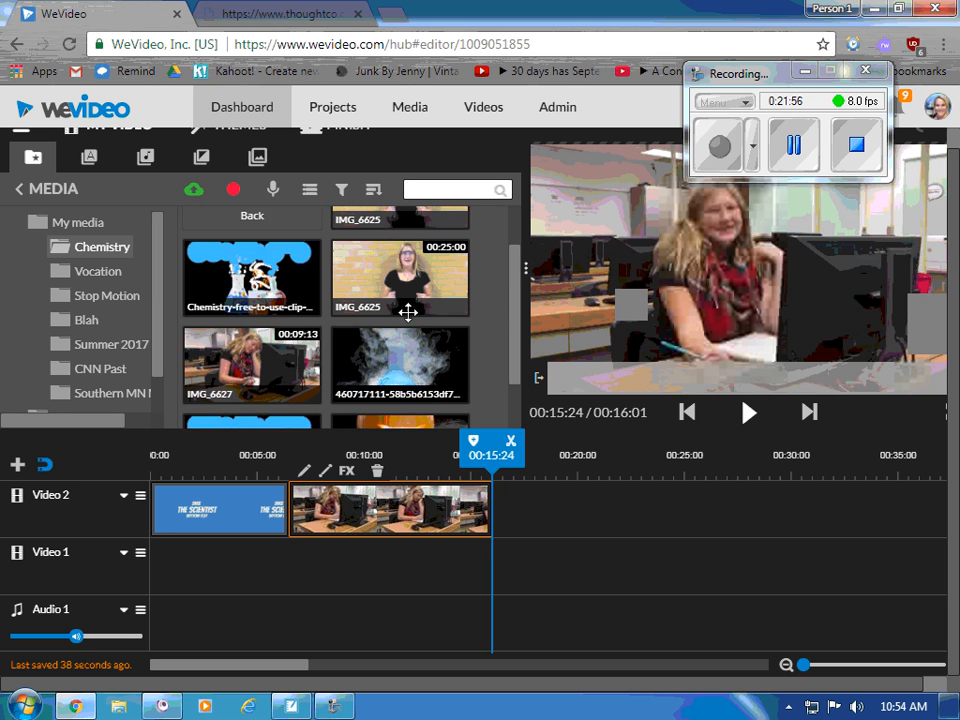
{"action": "left_click", "coordinate": [441, 332]}
{"action": "left_click_drag", "start_coordinate": [441, 332], "coordinate": [522, 512]}
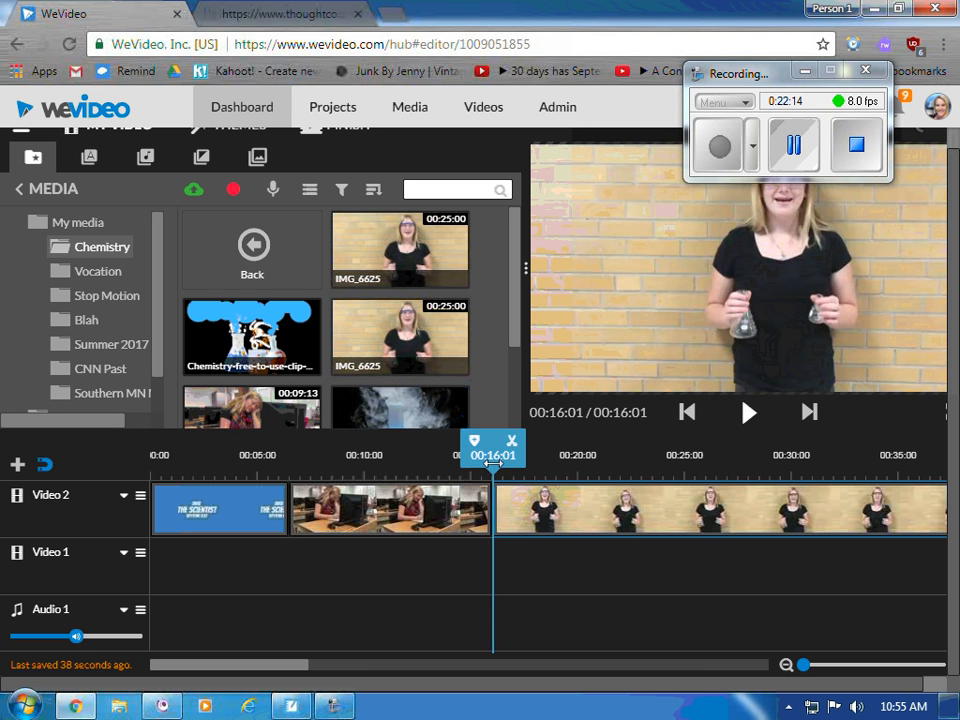
- Play back from 00:15:00 to 00:29:01 to check the new clip, then preview the Chemistry clip art
{"action": "left_click_drag", "start_coordinate": [491, 477], "coordinate": [471, 477]}
{"action": "left_click", "coordinate": [760, 417]}
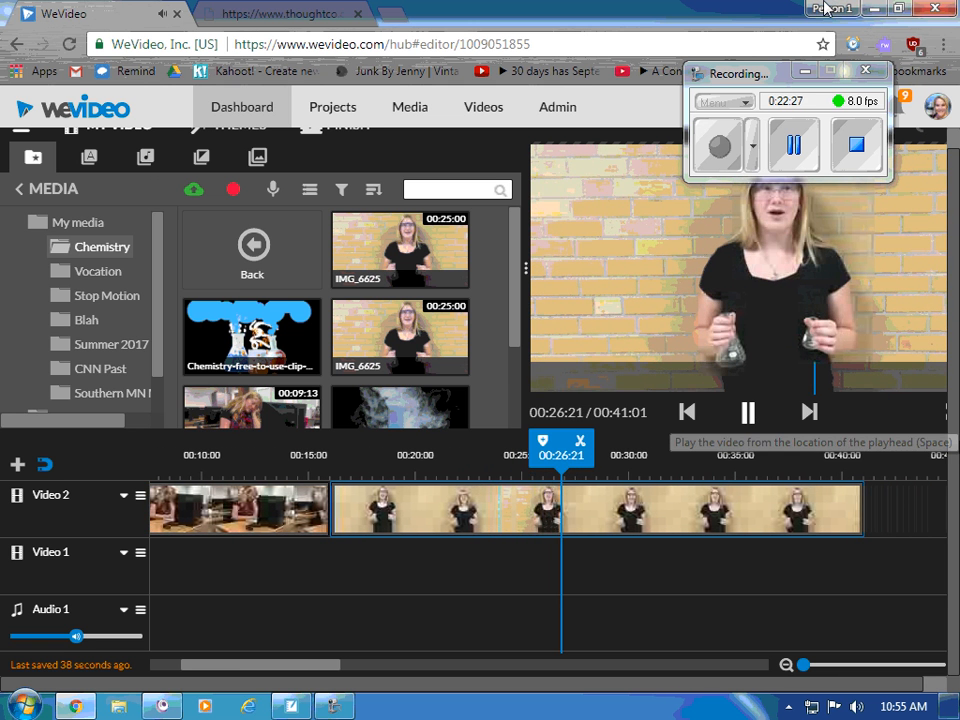
{"action": "left_click", "coordinate": [750, 424]}
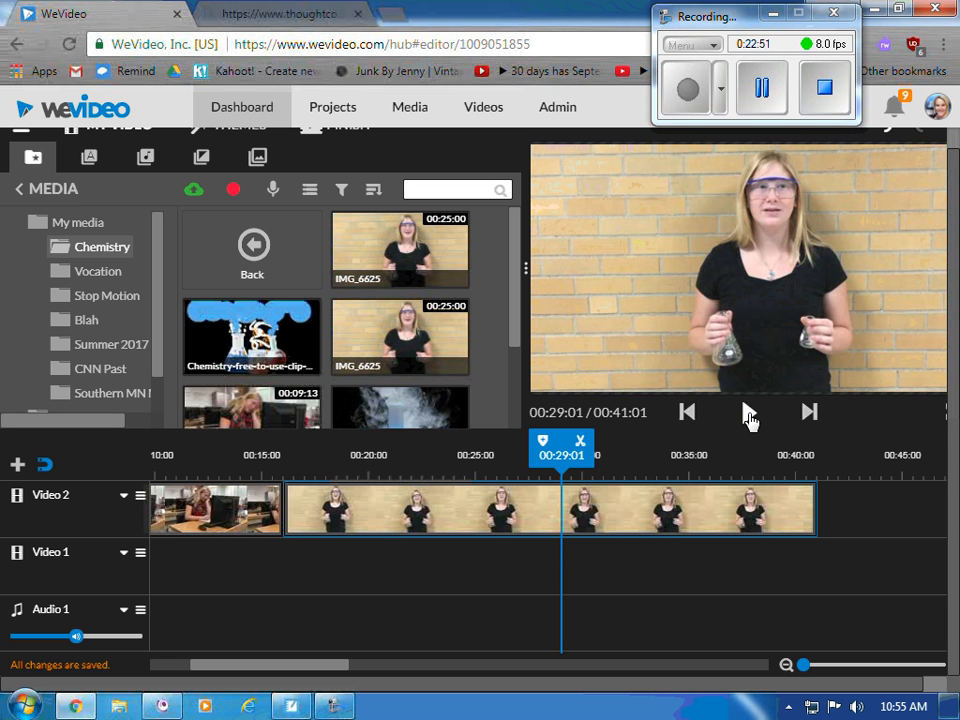
{"action": "left_click", "coordinate": [306, 356]}
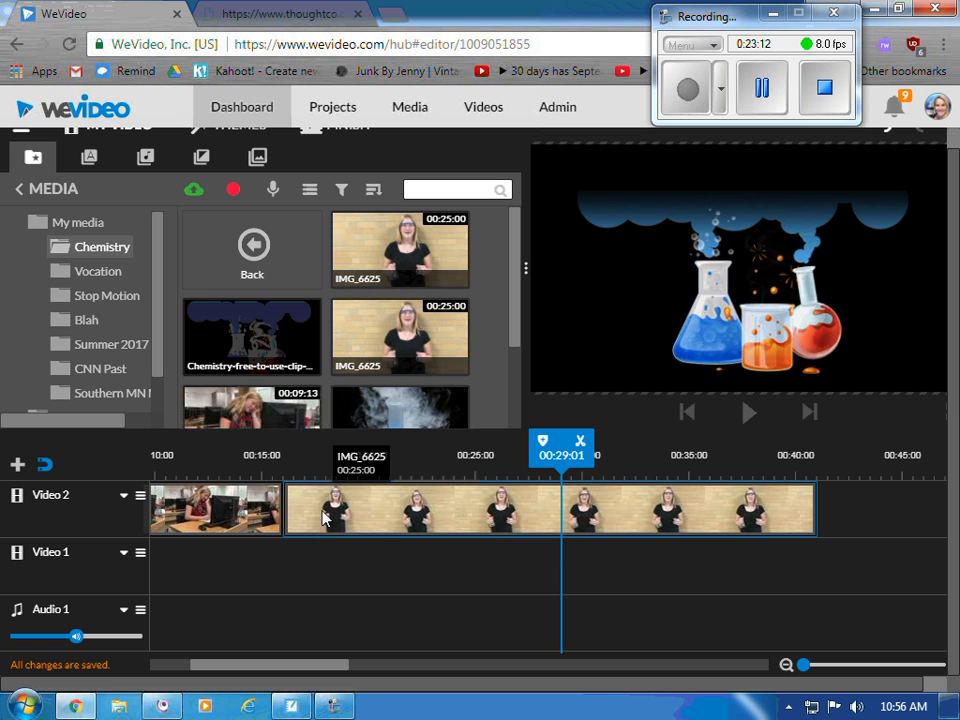
- Place IMG_6625 on Video 1 at 00:16:01 with the Chemistry clip art above it on Video 2, deleting misplaced attempts
{"action": "left_click_drag", "start_coordinate": [324, 519], "coordinate": [321, 553]}
{"action": "left_click_drag", "start_coordinate": [252, 335], "coordinate": [300, 507]}
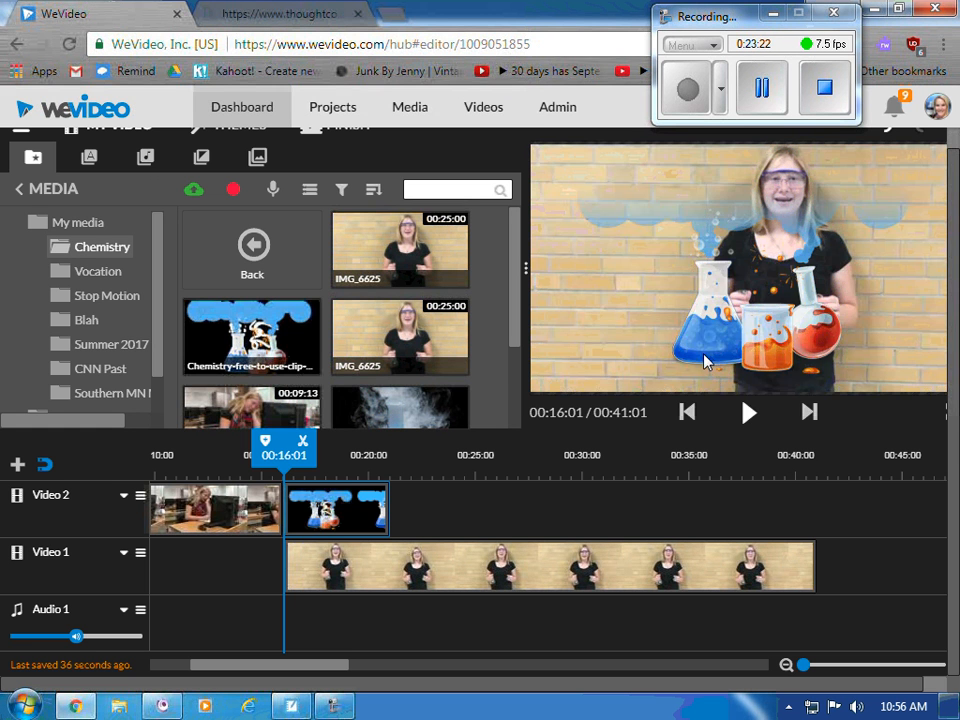
{"action": "key", "text": "Delete"}
{"action": "left_click_drag", "start_coordinate": [400, 565], "coordinate": [400, 510]}
{"action": "left_click_drag", "start_coordinate": [252, 335], "coordinate": [310, 568]}
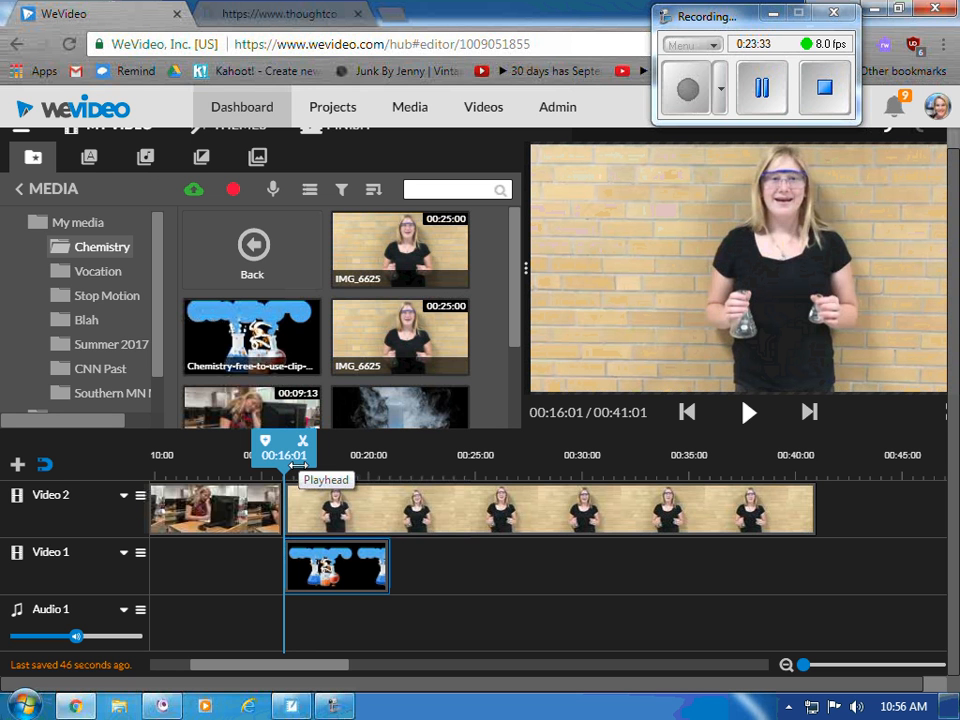
{"action": "key", "text": "Delete"}
{"action": "key", "text": "Delete"}
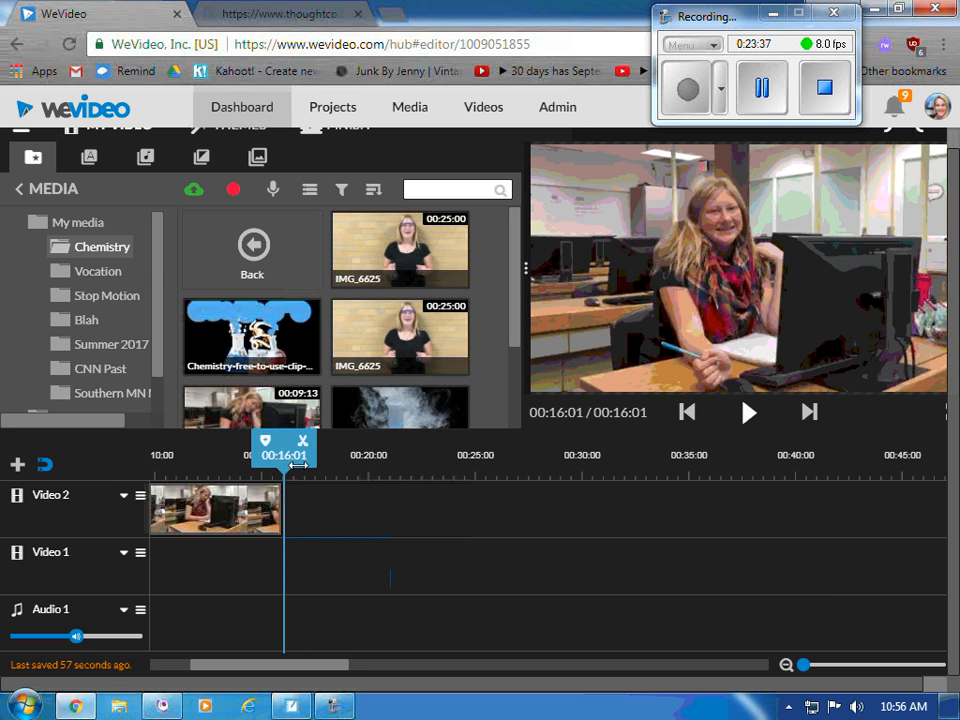
{"action": "left_click_drag", "start_coordinate": [390, 340], "coordinate": [314, 550]}
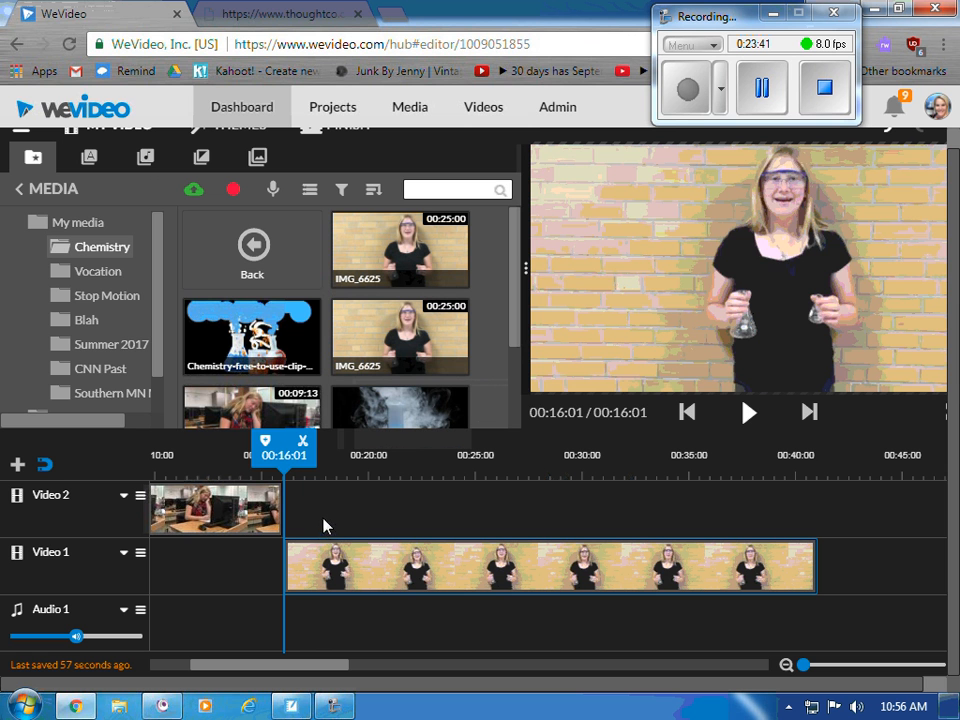
{"action": "left_click_drag", "start_coordinate": [205, 335], "coordinate": [326, 495]}
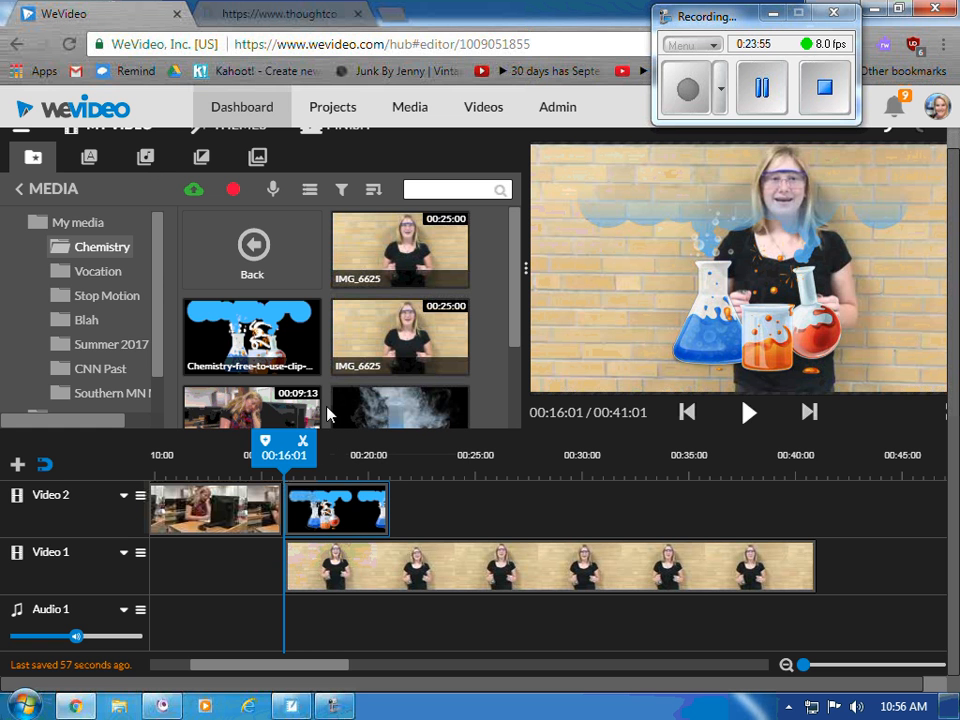
- Scale the Chemistry overlay to 1.77 and move it to -1042, -447 so the flasks sit lower left
{"action": "double_click", "coordinate": [336, 522]}
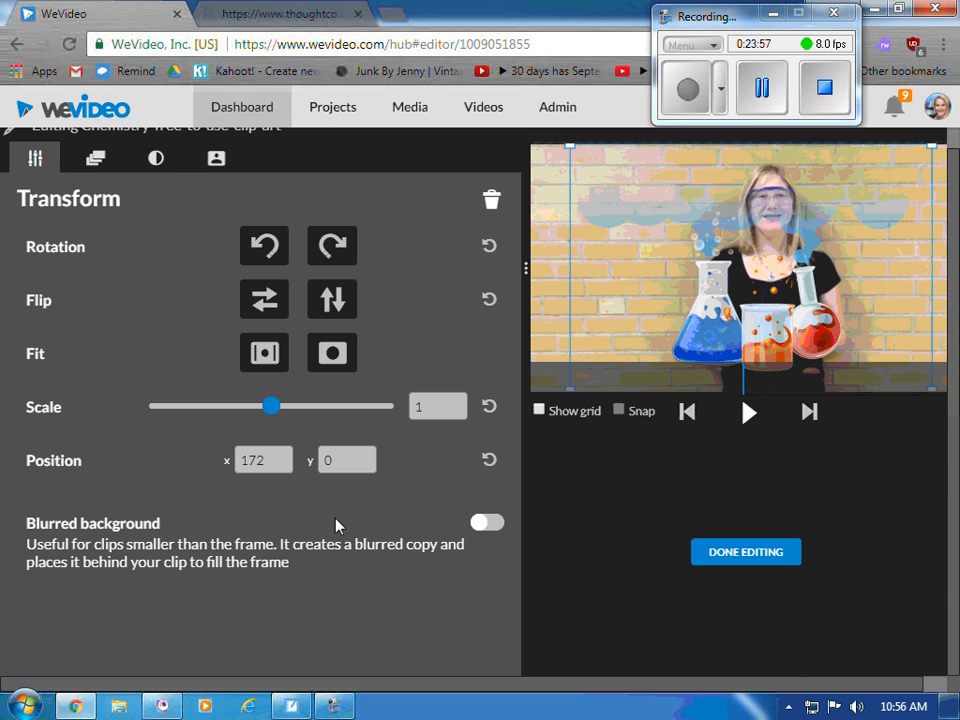
{"action": "left_click_drag", "start_coordinate": [675, 313], "coordinate": [839, 245]}
{"action": "left_click_drag", "start_coordinate": [664, 332], "coordinate": [641, 371]}
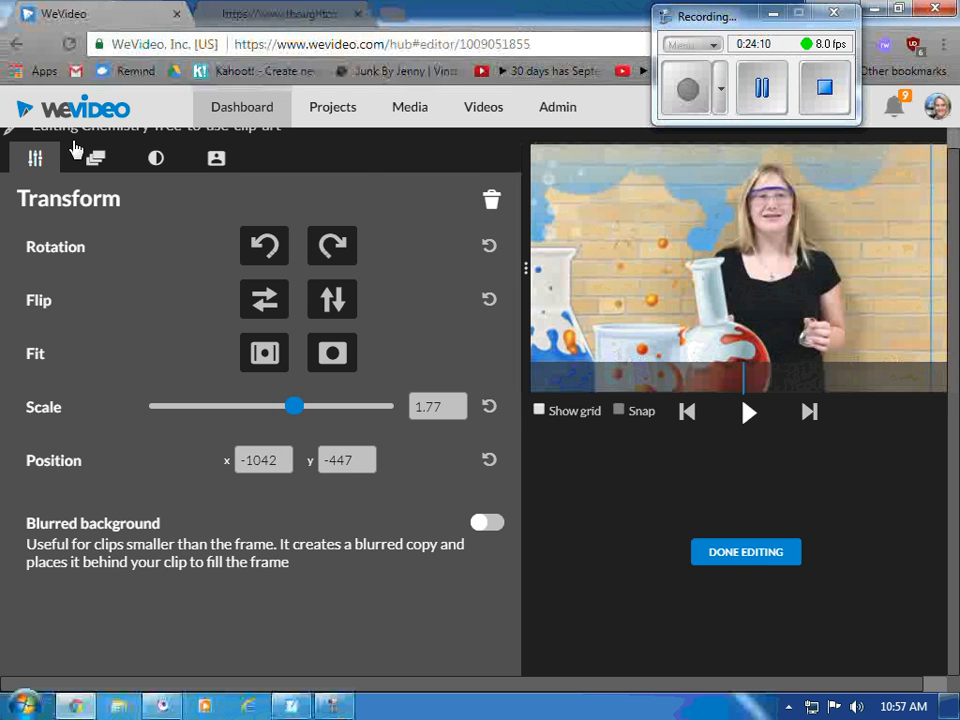
{"action": "left_click", "coordinate": [731, 555]}
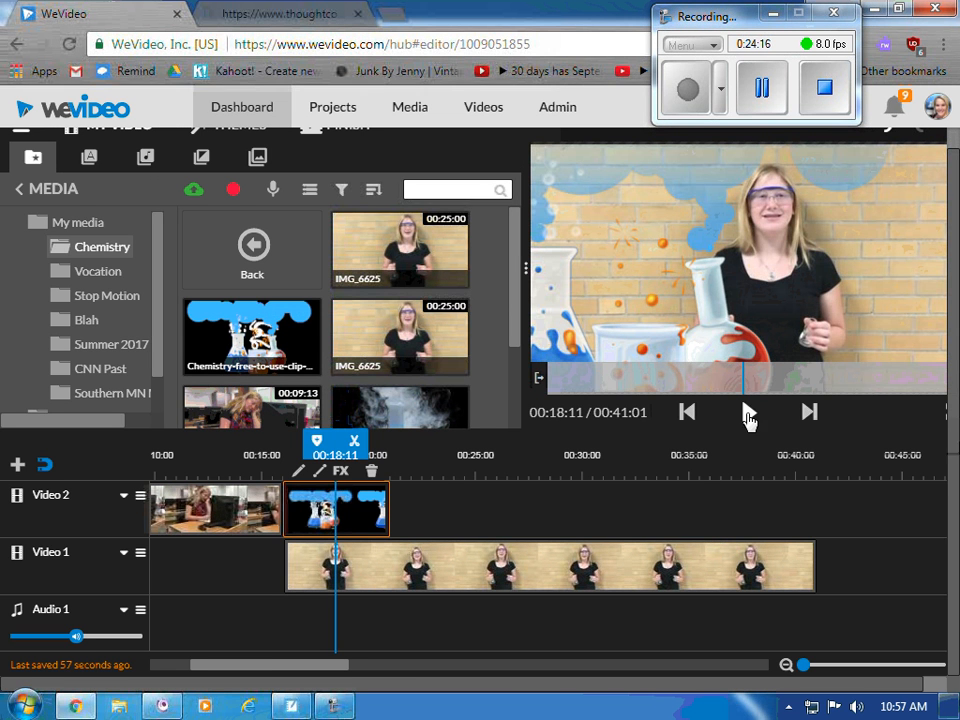
- Play the overlay section to 00:26:00, then play again from about 00:32:04 to 00:35:03
{"action": "left_click", "coordinate": [749, 414]}
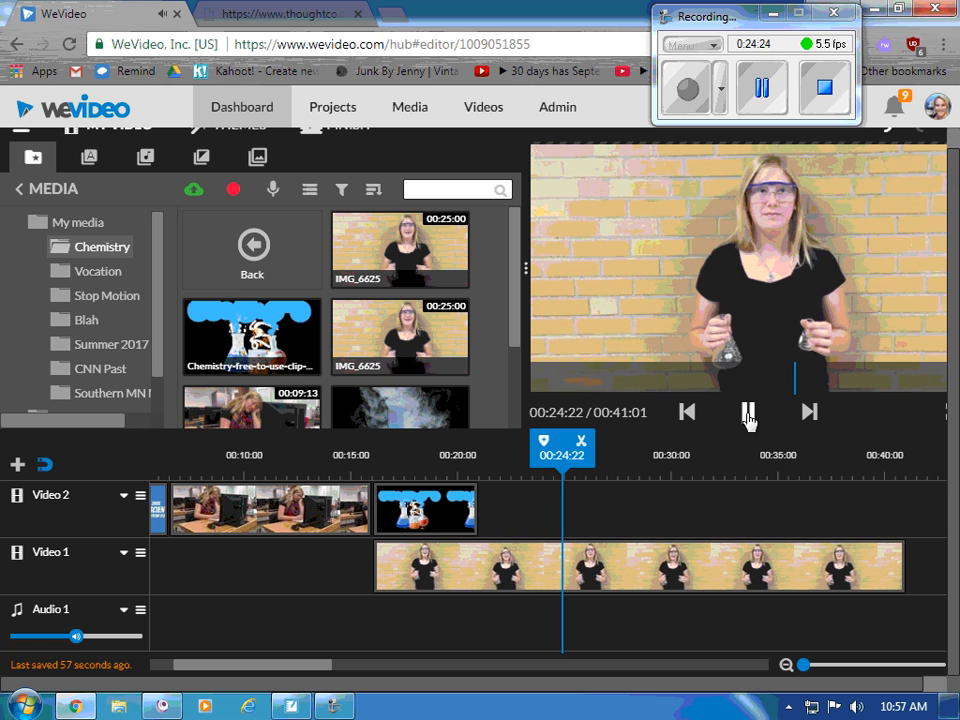
{"action": "left_click", "coordinate": [747, 418]}
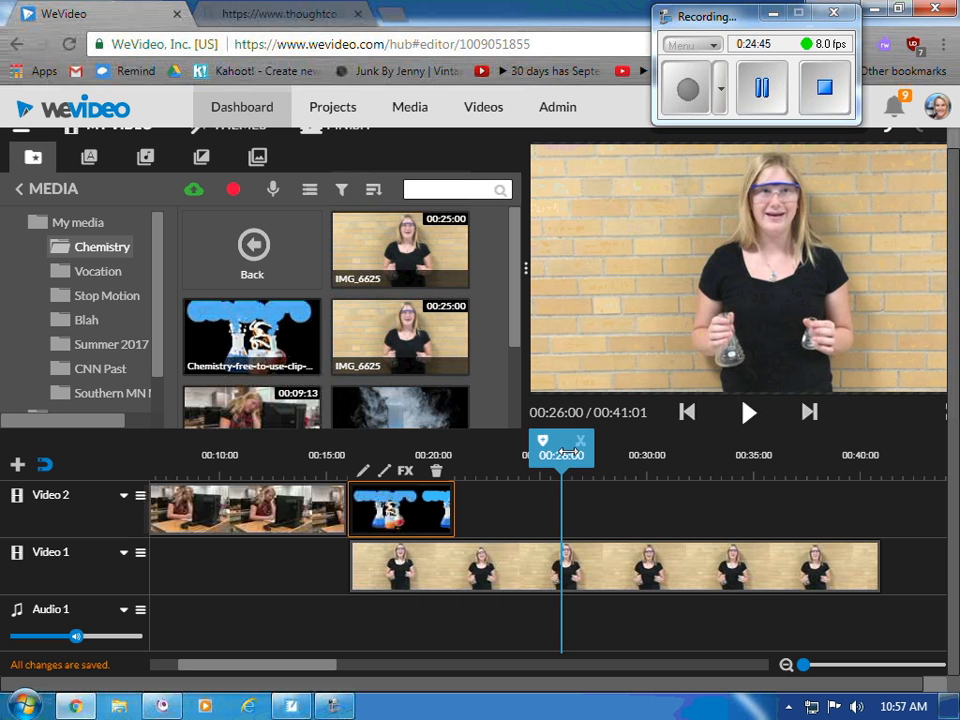
{"action": "left_click_drag", "start_coordinate": [565, 455], "coordinate": [690, 458]}
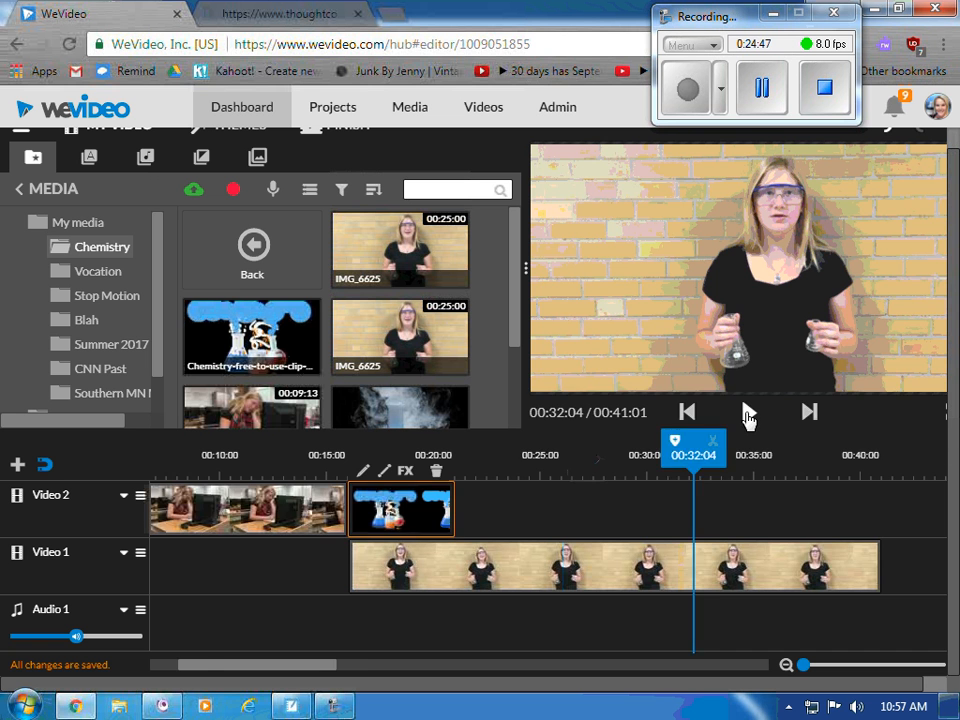
{"action": "left_click", "coordinate": [748, 412]}
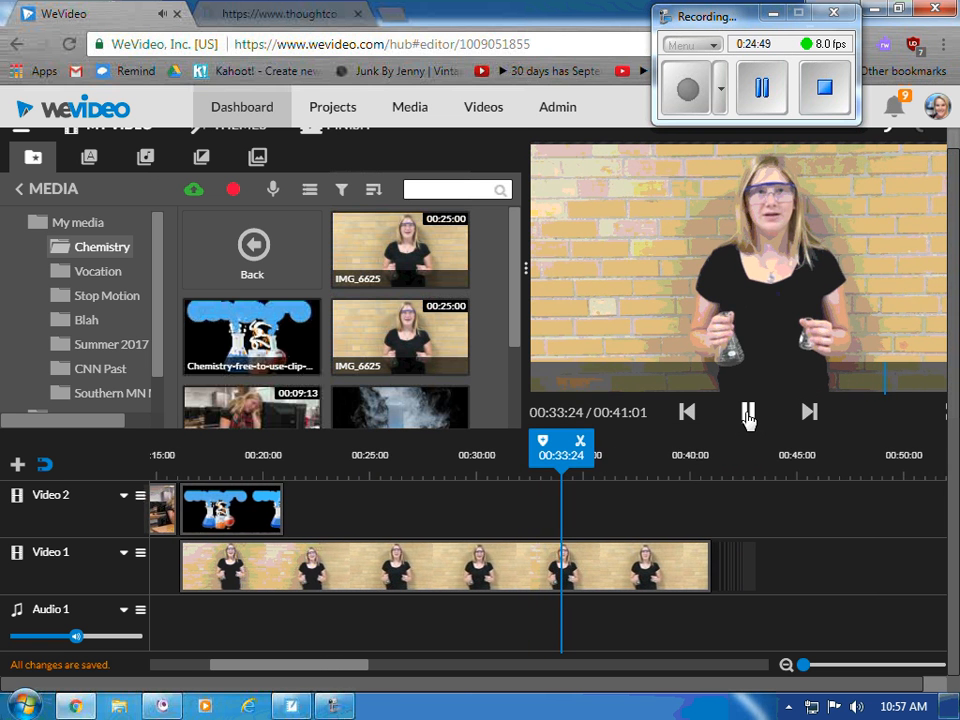
{"action": "left_click", "coordinate": [748, 412]}
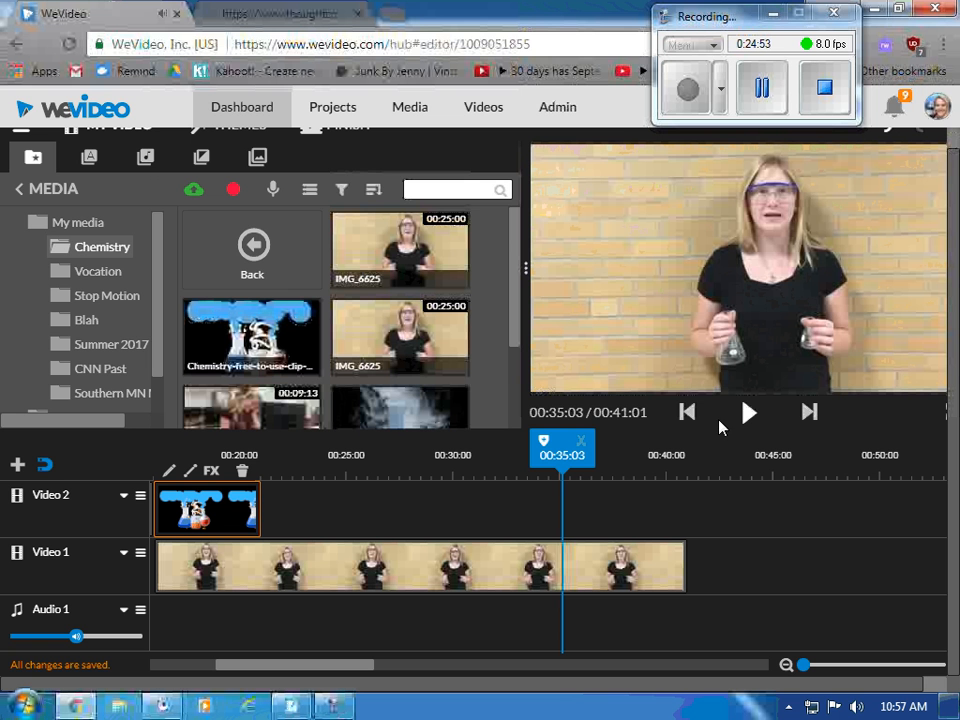
- Add the dry-ice jack-o'-lantern clip and the 460717111 smoking flask clip side by side on Video 2 near 00:32
{"action": "left_click_drag", "start_coordinate": [516, 261], "coordinate": [518, 291]}
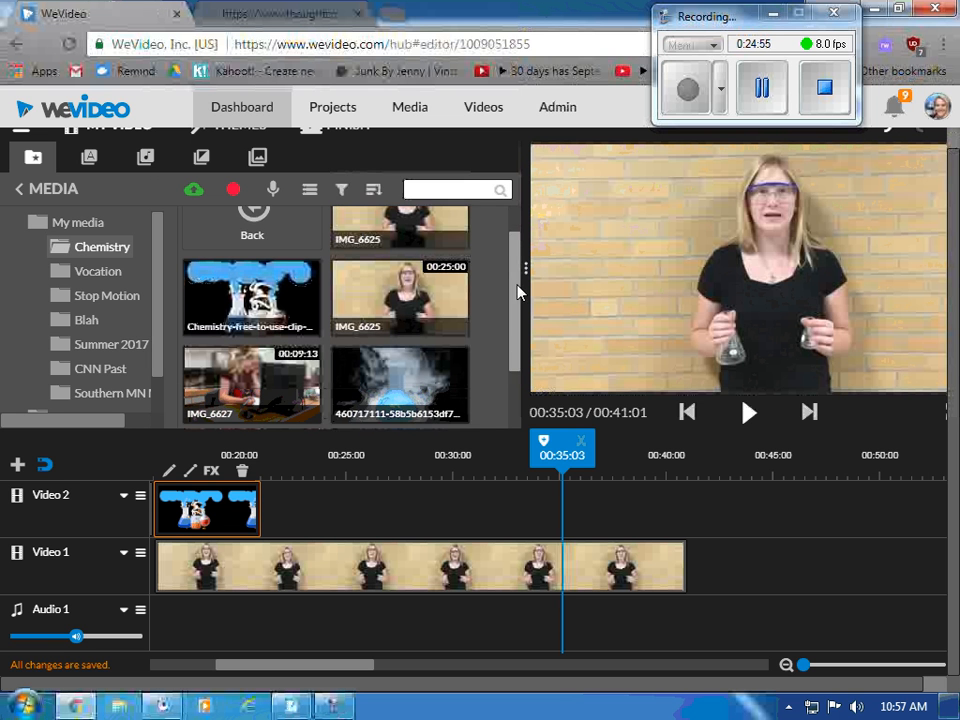
{"action": "scroll", "coordinate": [509, 369], "scroll_direction": "down", "scroll_amount": 2}
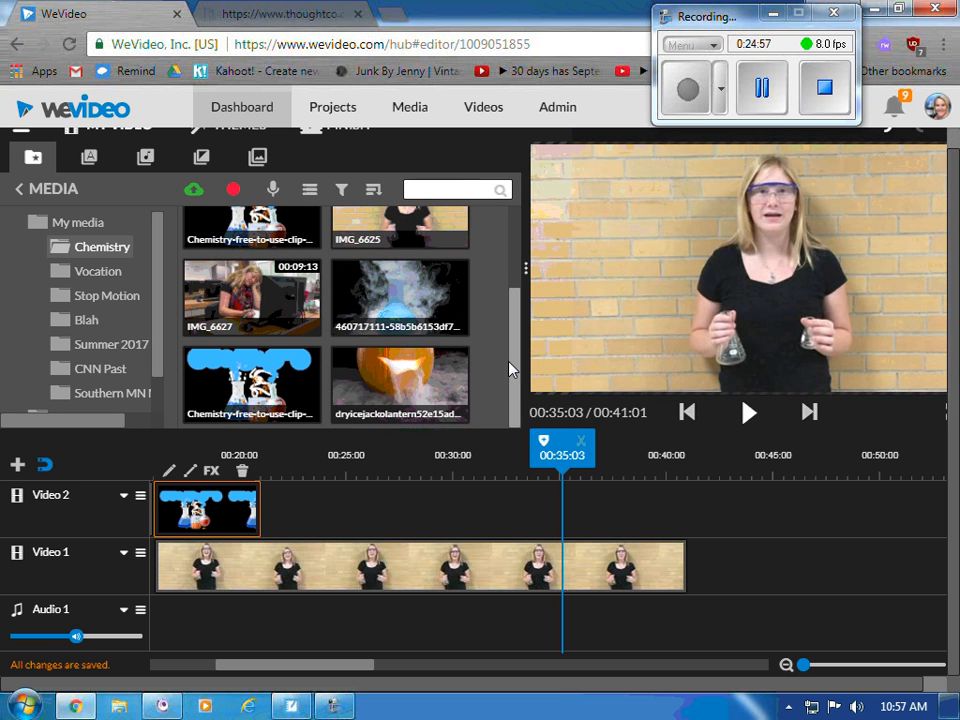
{"action": "left_click_drag", "start_coordinate": [410, 385], "coordinate": [572, 512]}
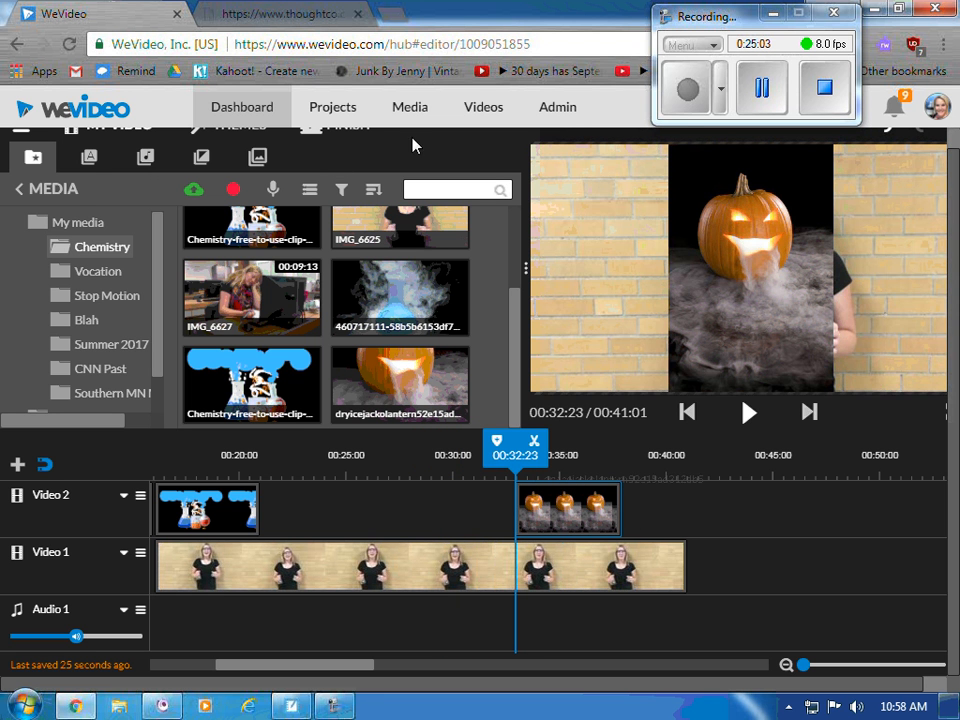
{"action": "left_click_drag", "start_coordinate": [400, 297], "coordinate": [675, 507]}
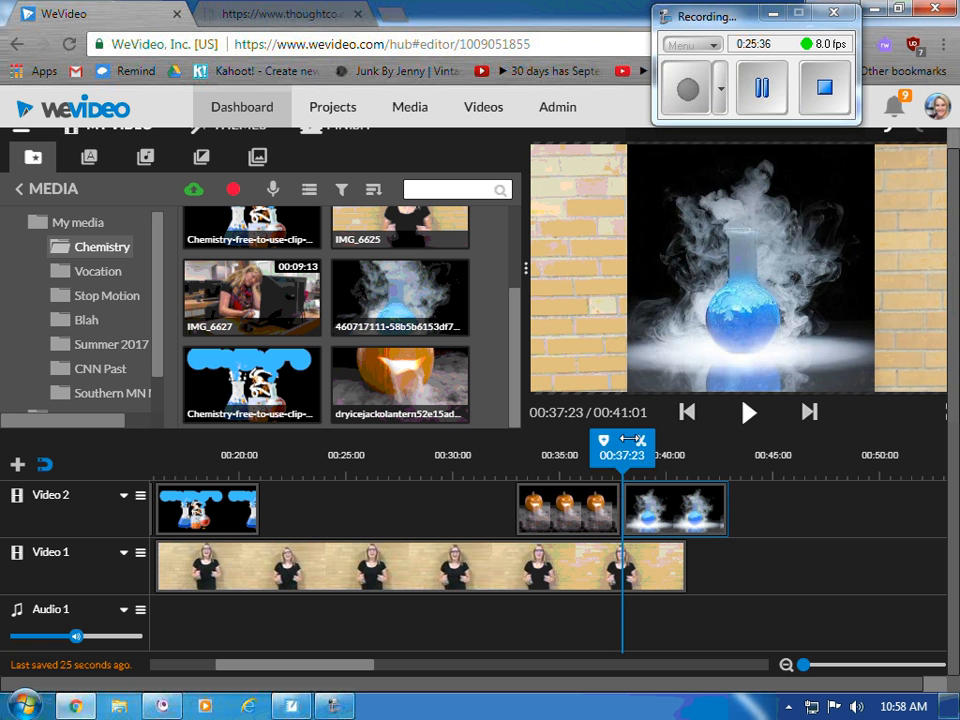
{"action": "left_click_drag", "start_coordinate": [621, 467], "coordinate": [492, 474]}
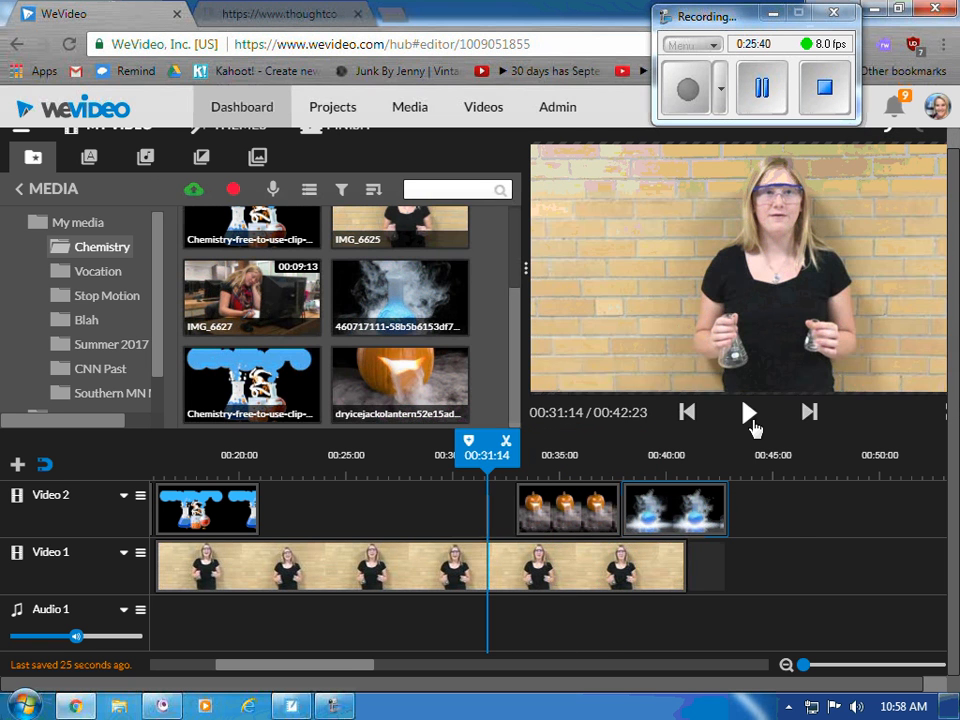
{"action": "left_click", "coordinate": [751, 422]}
{"action": "left_click", "coordinate": [749, 413]}
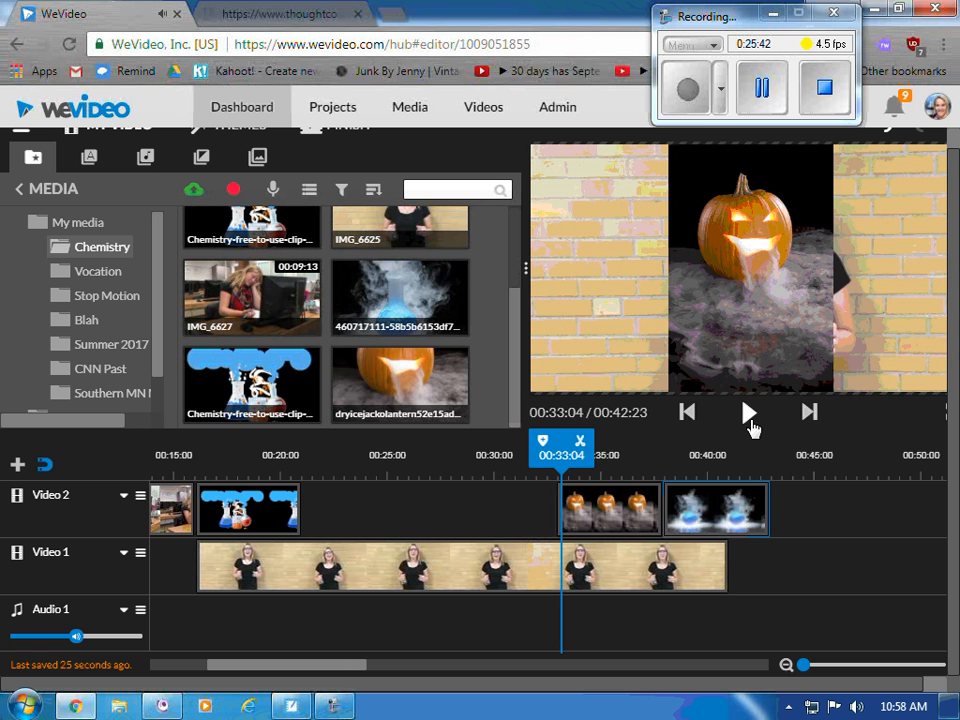
{"action": "left_click", "coordinate": [611, 512]}
{"action": "mouse_move", "coordinate": [659, 513]}
{"action": "left_mouse_down"}
{"action": "mouse_move", "coordinate": [594, 510]}
{"action": "mouse_move", "coordinate": [661, 503]}
{"action": "left_mouse_up"}
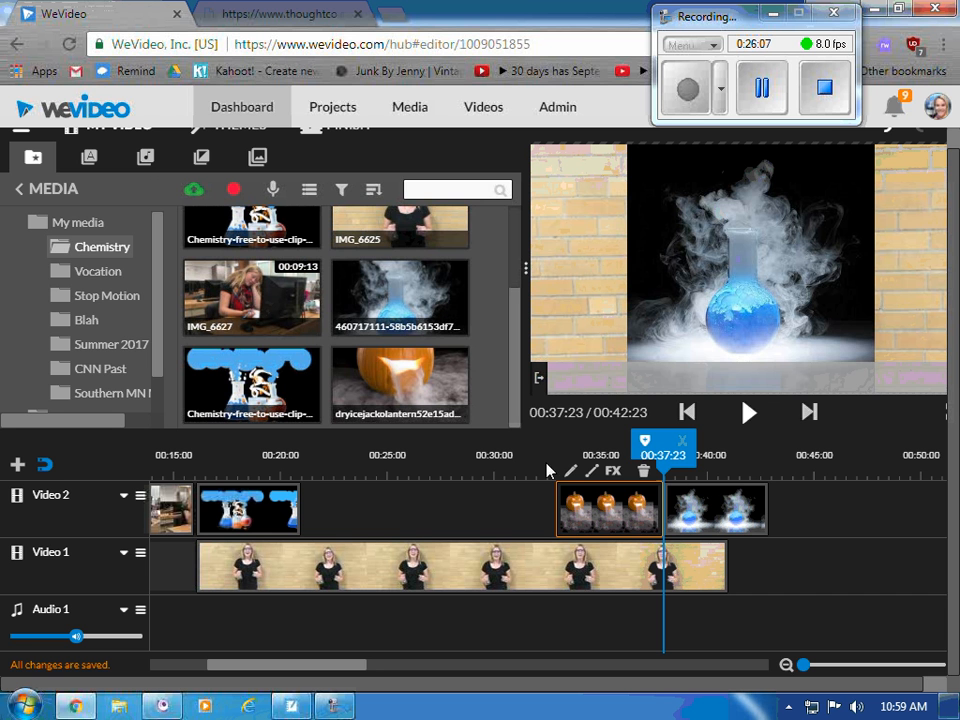
- Trim the pumpkin clip on Video 2 down to a brief moment and play it back
{"action": "left_click_drag", "start_coordinate": [660, 497], "coordinate": [541, 463]}
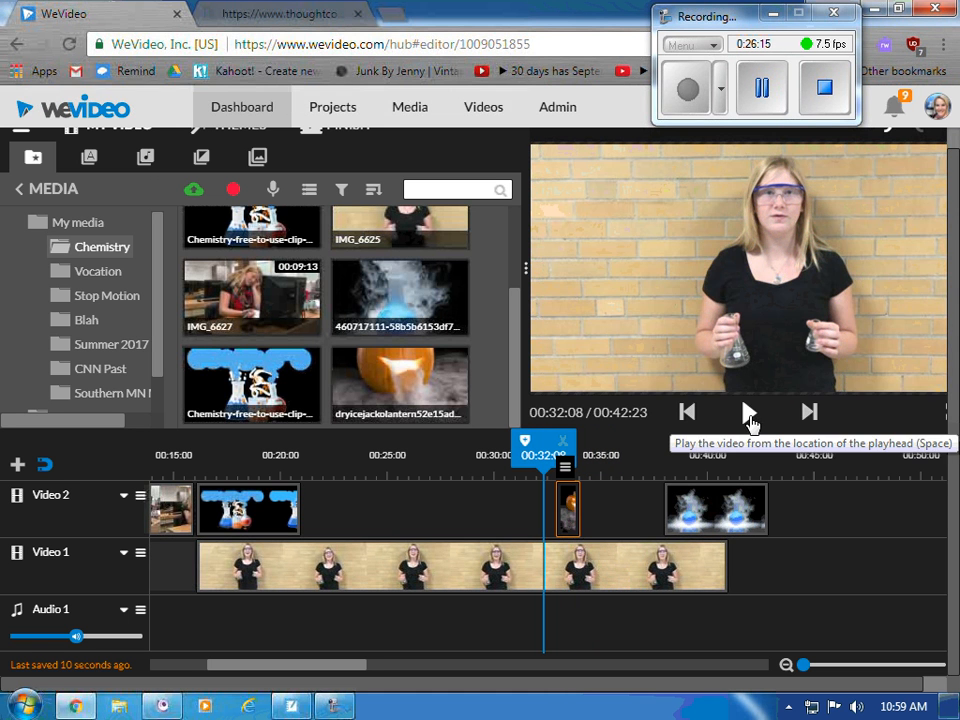
{"action": "left_click", "coordinate": [750, 414]}
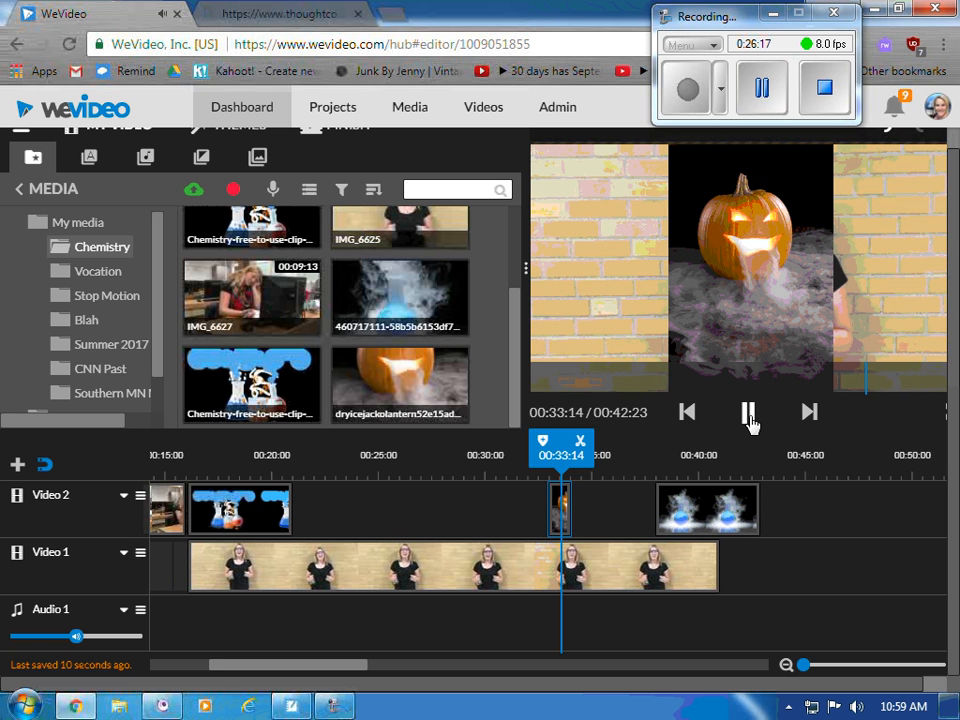
{"action": "left_click", "coordinate": [750, 414]}
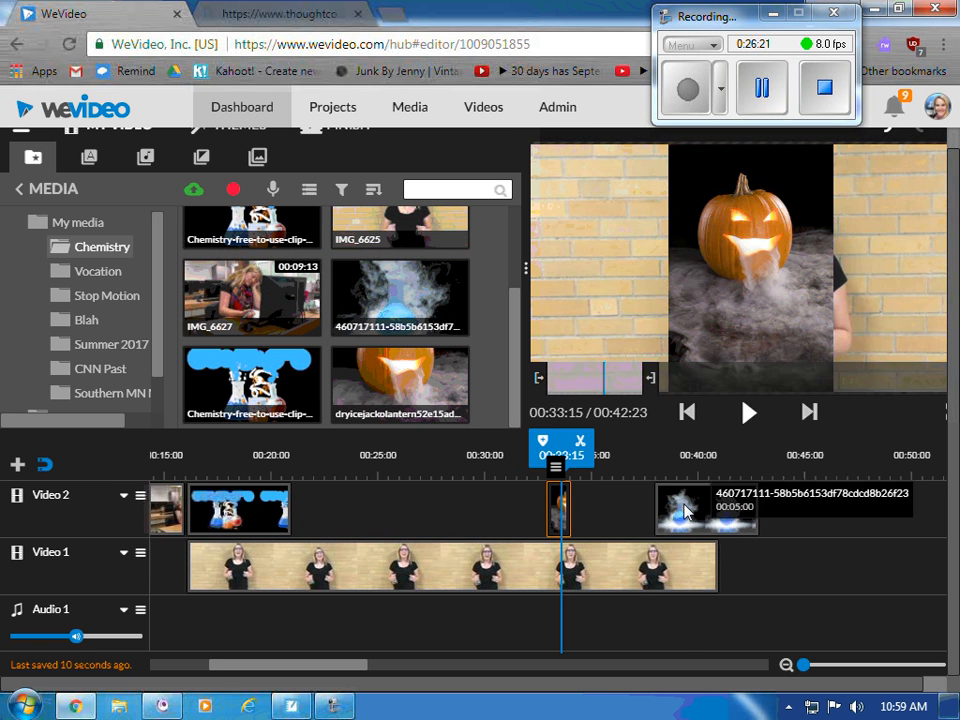
- Move the flask clip right after the pumpkin, trim it short, and play both back
{"action": "left_click", "coordinate": [695, 514]}
{"action": "left_click_drag", "start_coordinate": [695, 514], "coordinate": [612, 513]}
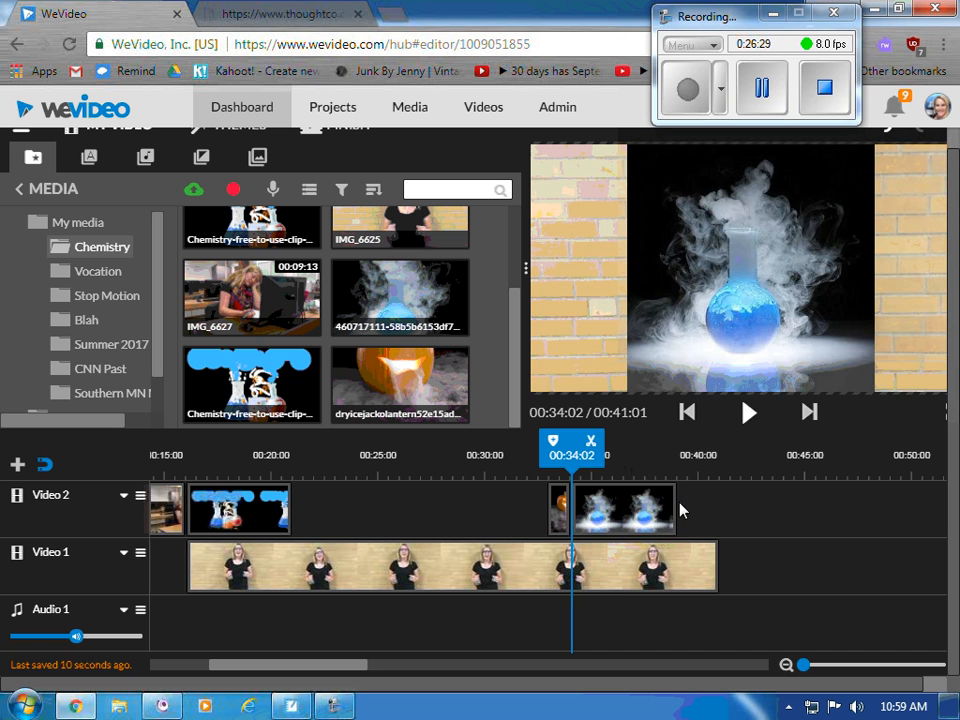
{"action": "left_click_drag", "start_coordinate": [678, 510], "coordinate": [580, 506]}
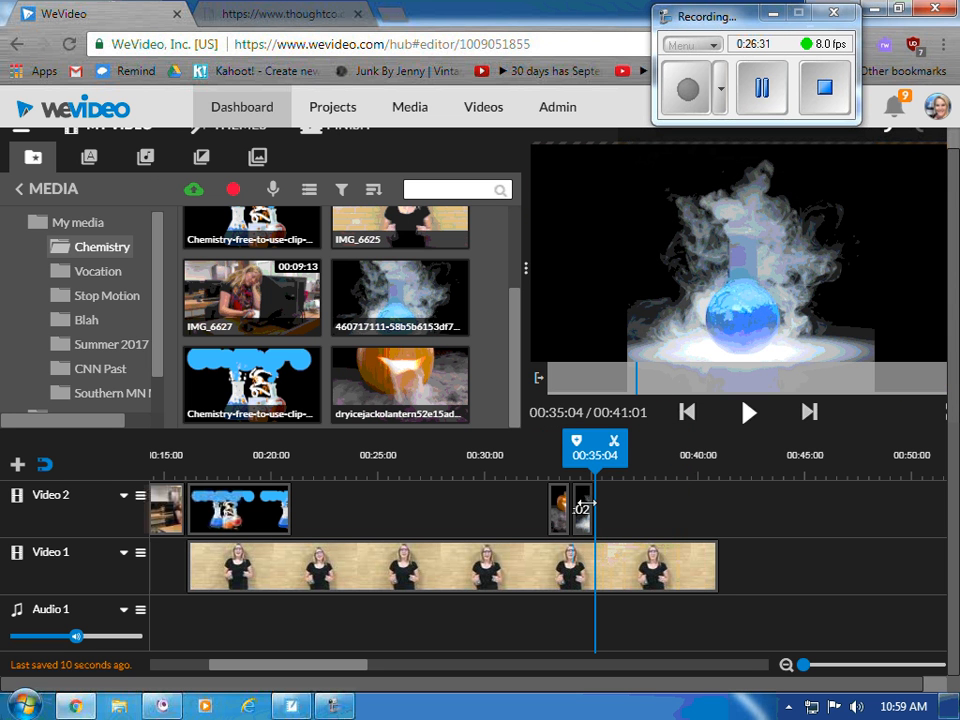
{"action": "left_click_drag", "start_coordinate": [590, 462], "coordinate": [526, 462]}
{"action": "left_click", "coordinate": [748, 412]}
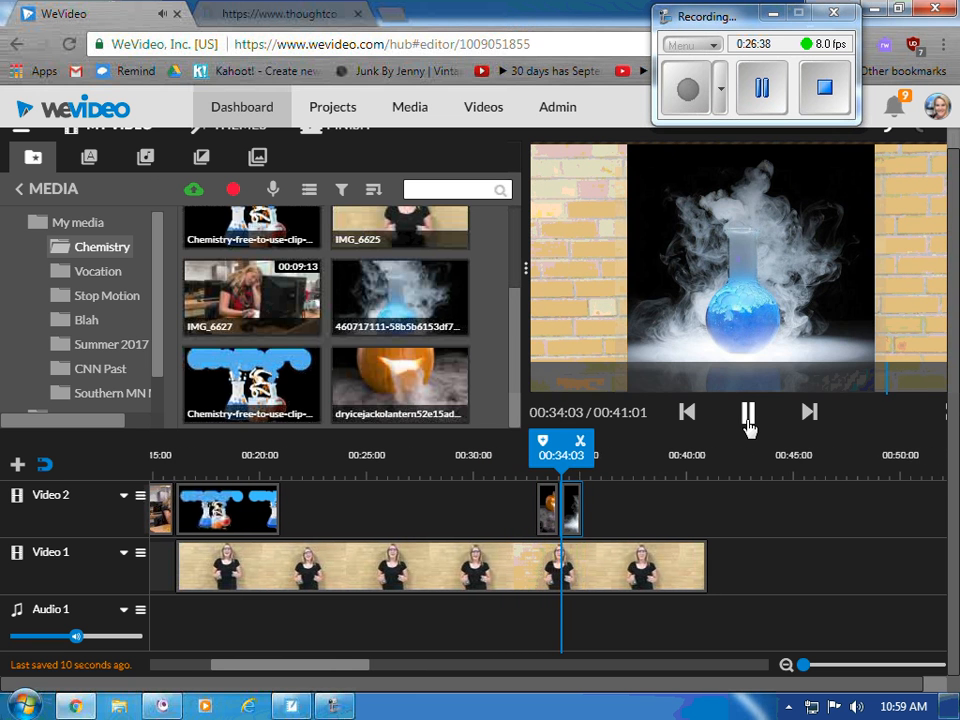
{"action": "left_click", "coordinate": [748, 420]}
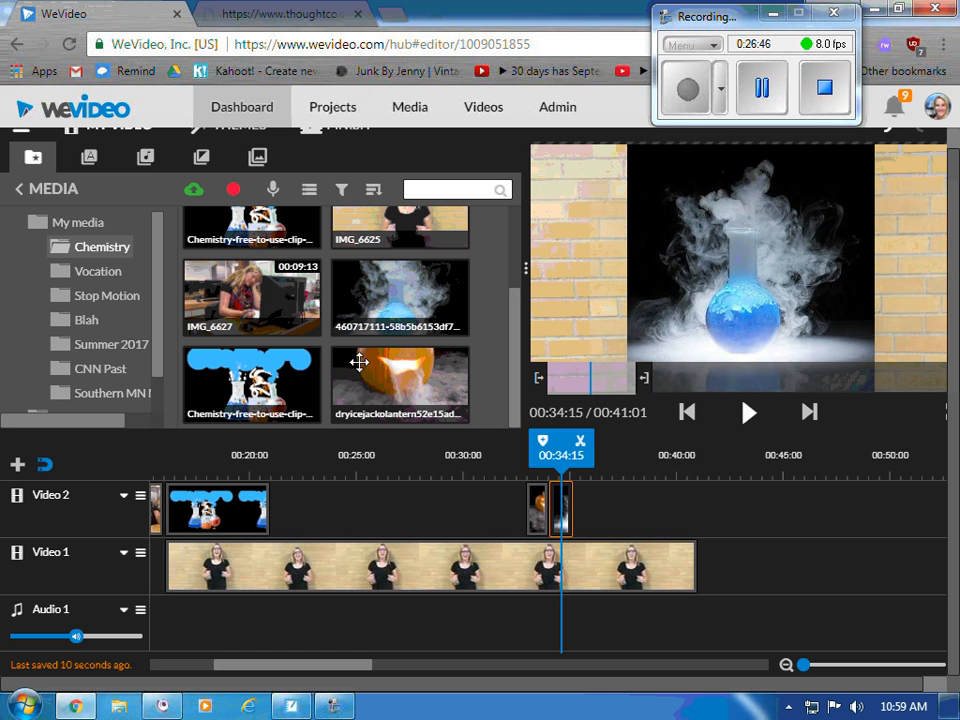
{"action": "left_click", "coordinate": [533, 527]}
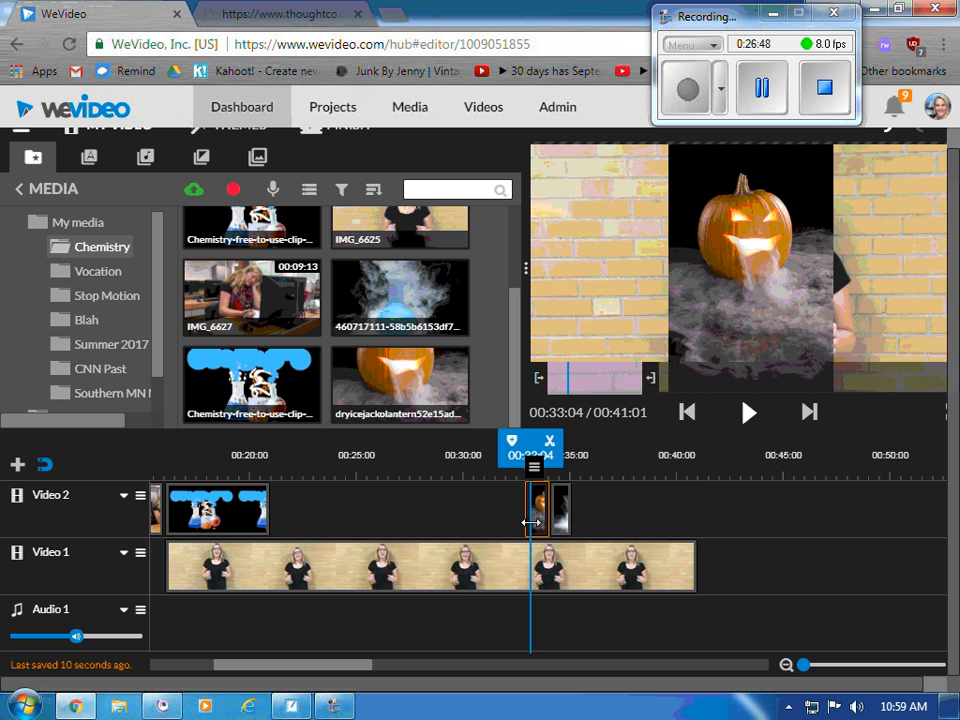
- Enlarge the pumpkin clip to scale 3 and position its glowing face to fill the frame
{"action": "double_click", "coordinate": [537, 530]}
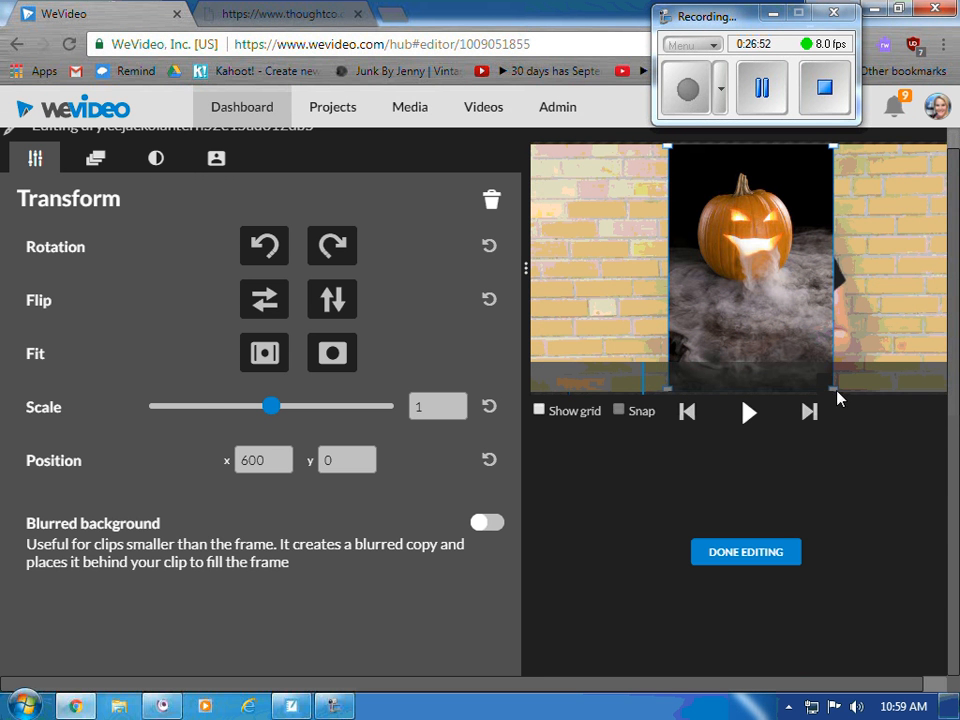
{"action": "left_click_drag", "start_coordinate": [272, 406], "coordinate": [208, 406]}
{"action": "left_click_drag", "start_coordinate": [750, 293], "coordinate": [609, 257]}
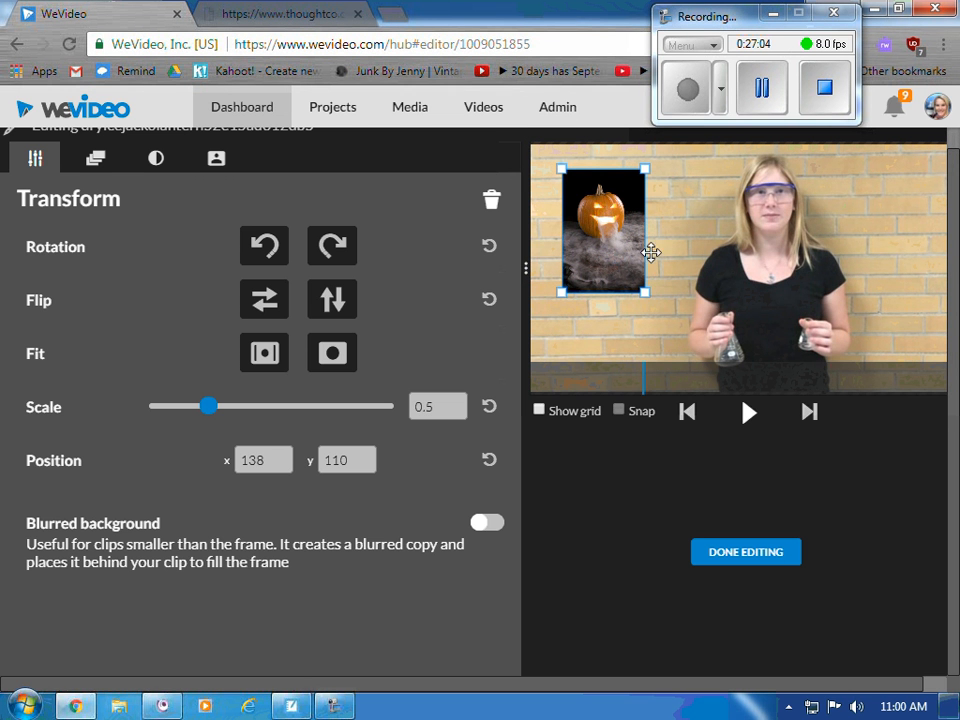
{"action": "left_click_drag", "start_coordinate": [637, 289], "coordinate": [767, 380]}
{"action": "left_click_drag", "start_coordinate": [688, 264], "coordinate": [748, 163]}
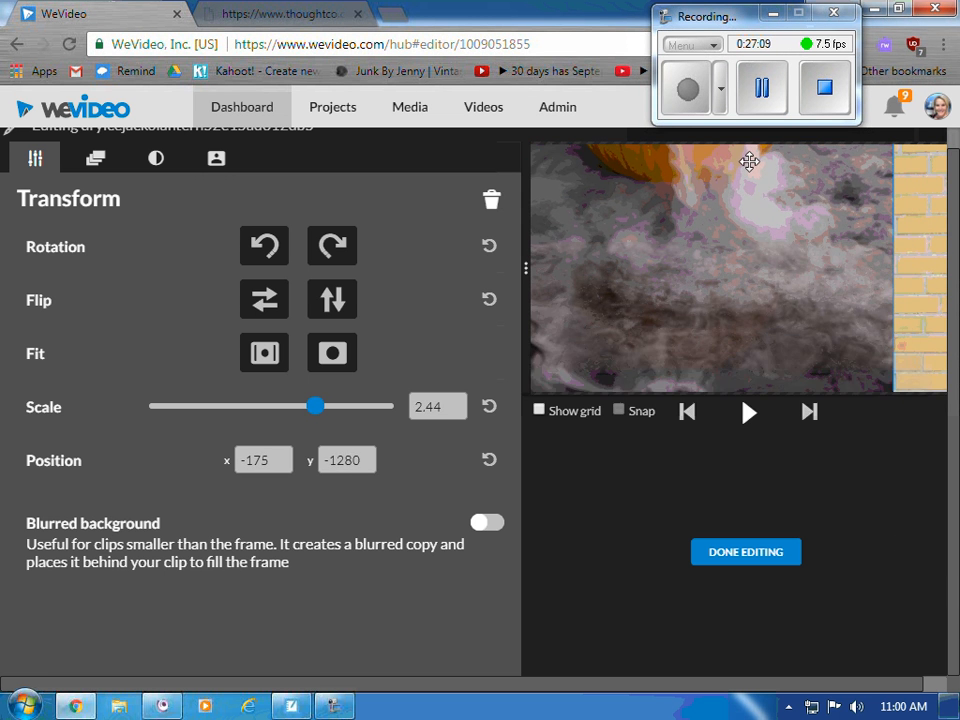
{"action": "left_click_drag", "start_coordinate": [854, 349], "coordinate": [834, 214]}
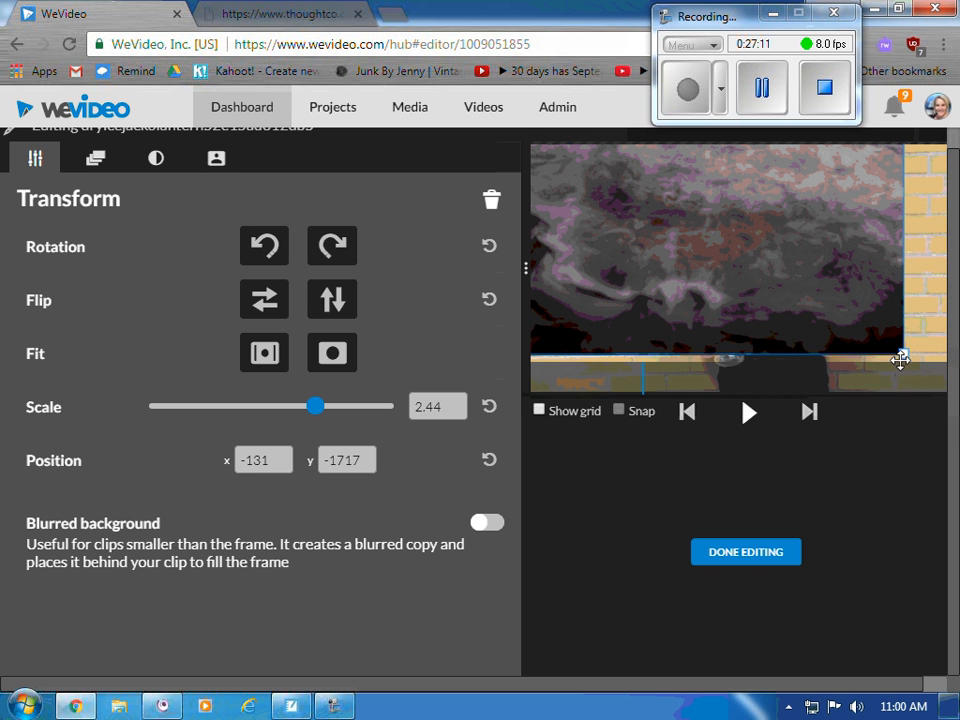
{"action": "left_click_drag", "start_coordinate": [898, 349], "coordinate": [950, 440]}
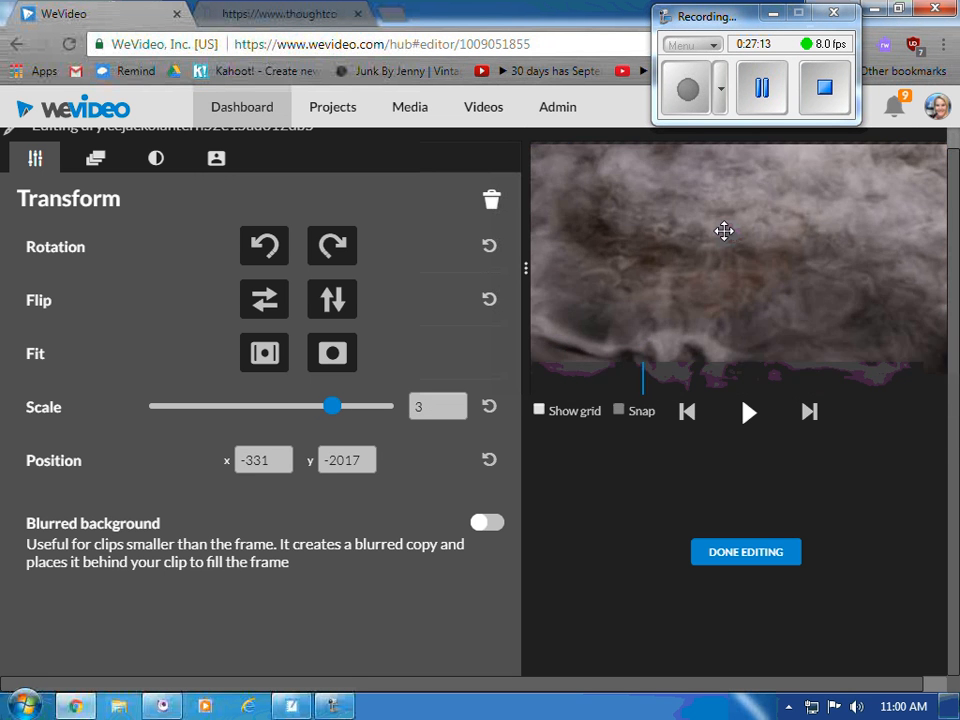
{"action": "left_click_drag", "start_coordinate": [724, 229], "coordinate": [762, 524]}
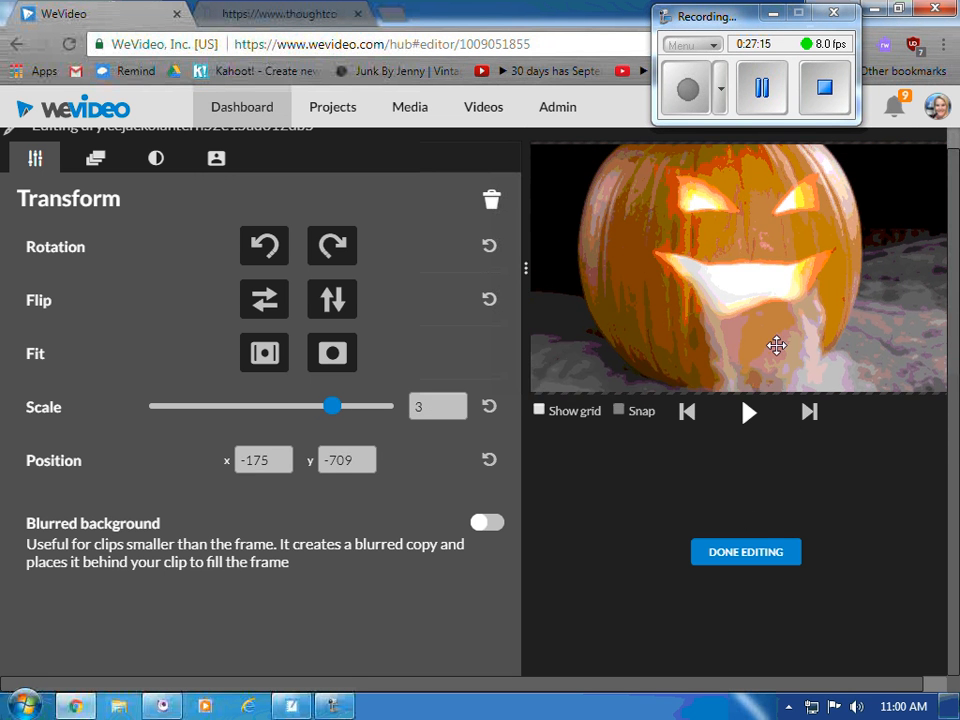
{"action": "left_click_drag", "start_coordinate": [776, 343], "coordinate": [777, 364]}
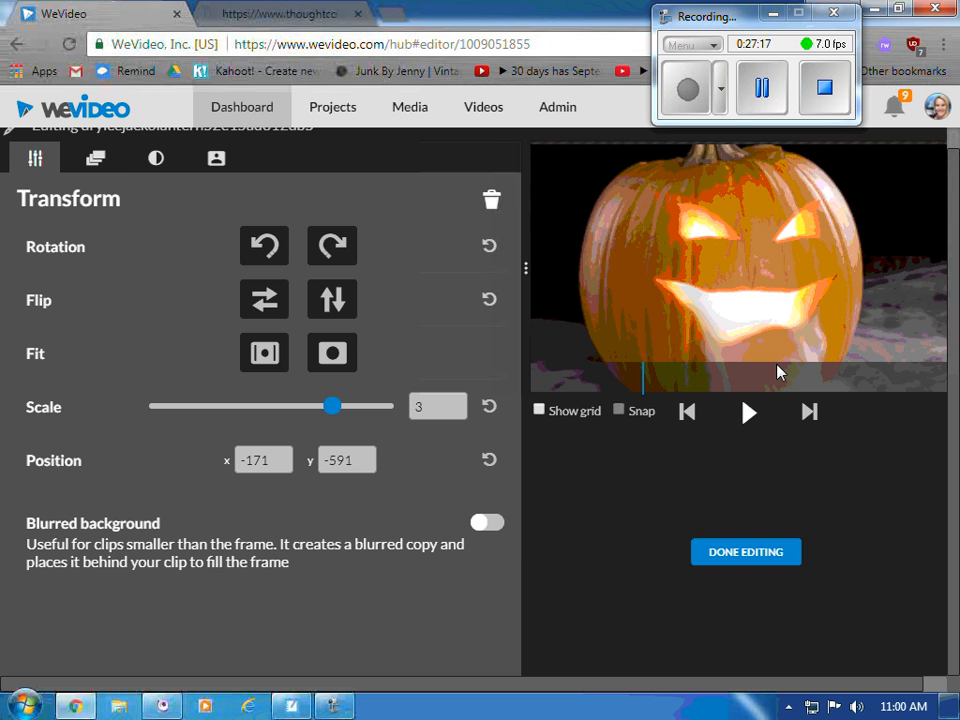
{"action": "left_click", "coordinate": [700, 555]}
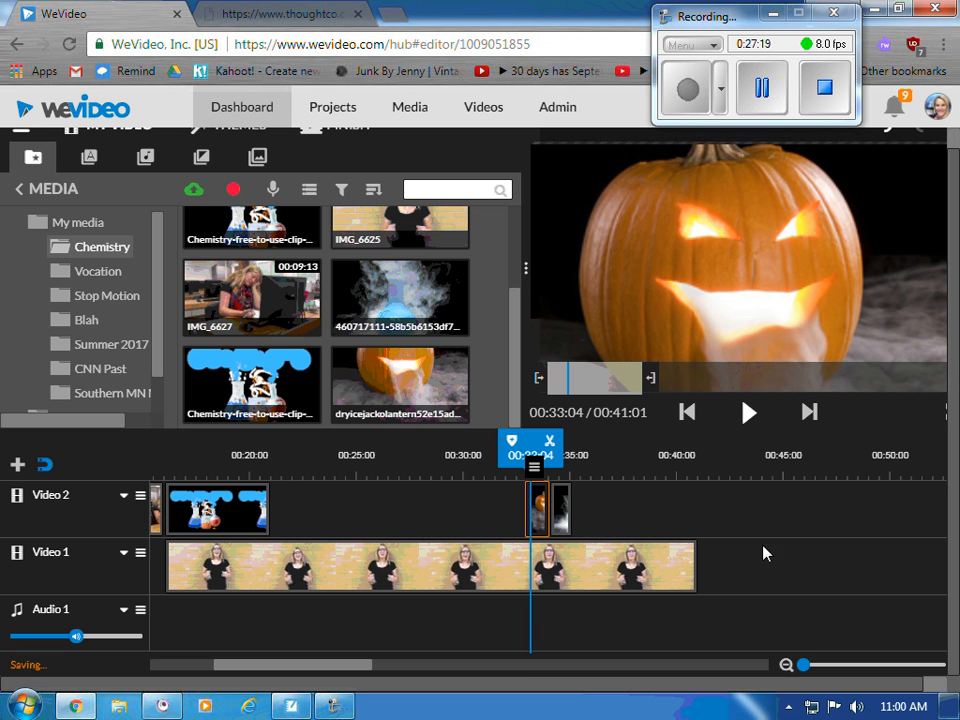
- Shrink the flask clip to scale 0.4 as a small top-left inset at 134, 131
{"action": "left_click", "coordinate": [561, 513]}
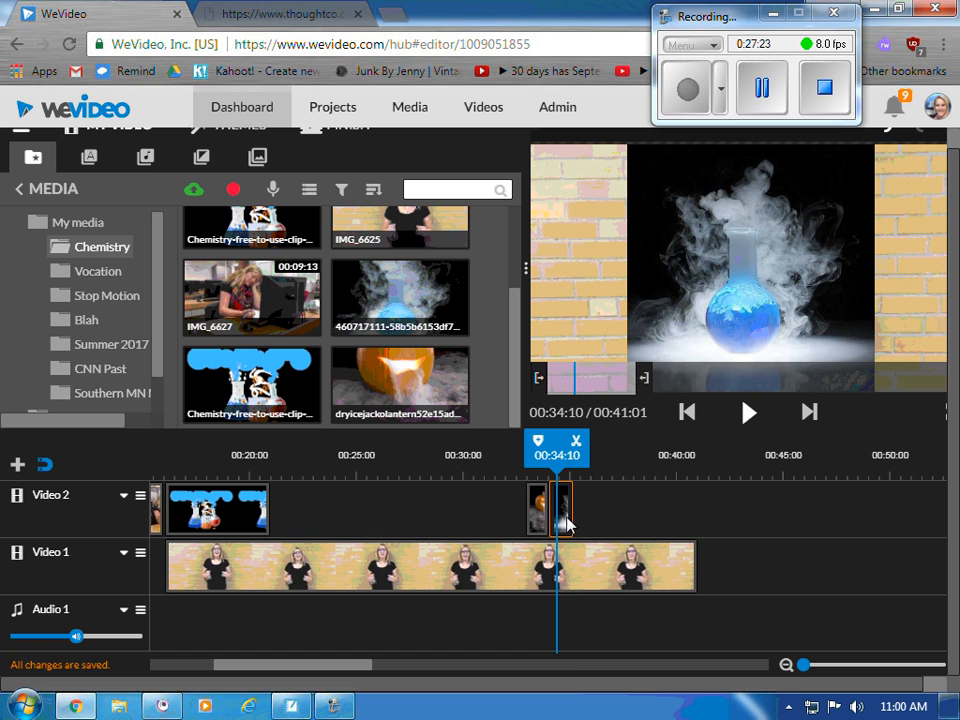
{"action": "left_click_drag", "start_coordinate": [568, 509], "coordinate": [563, 509]}
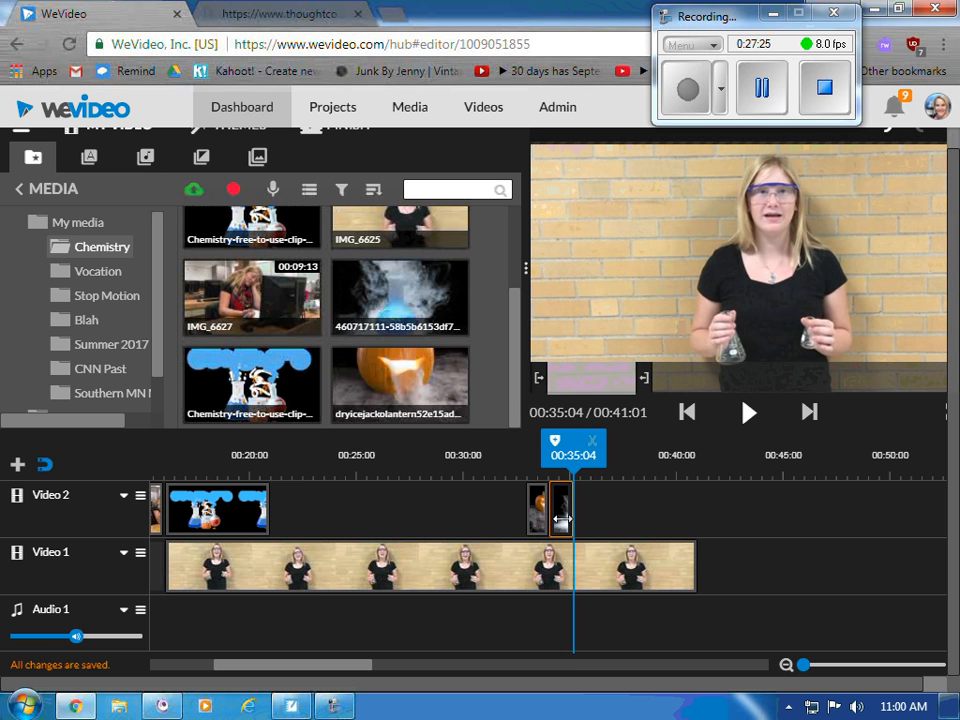
{"action": "double_click", "coordinate": [561, 520]}
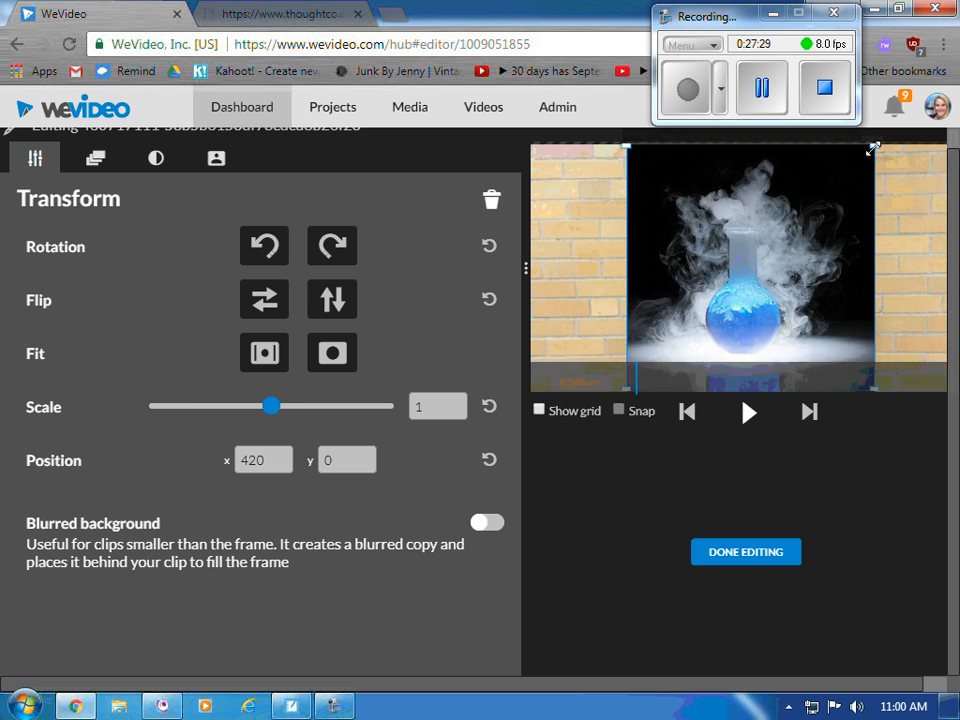
{"action": "left_click_drag", "start_coordinate": [870, 151], "coordinate": [645, 197]}
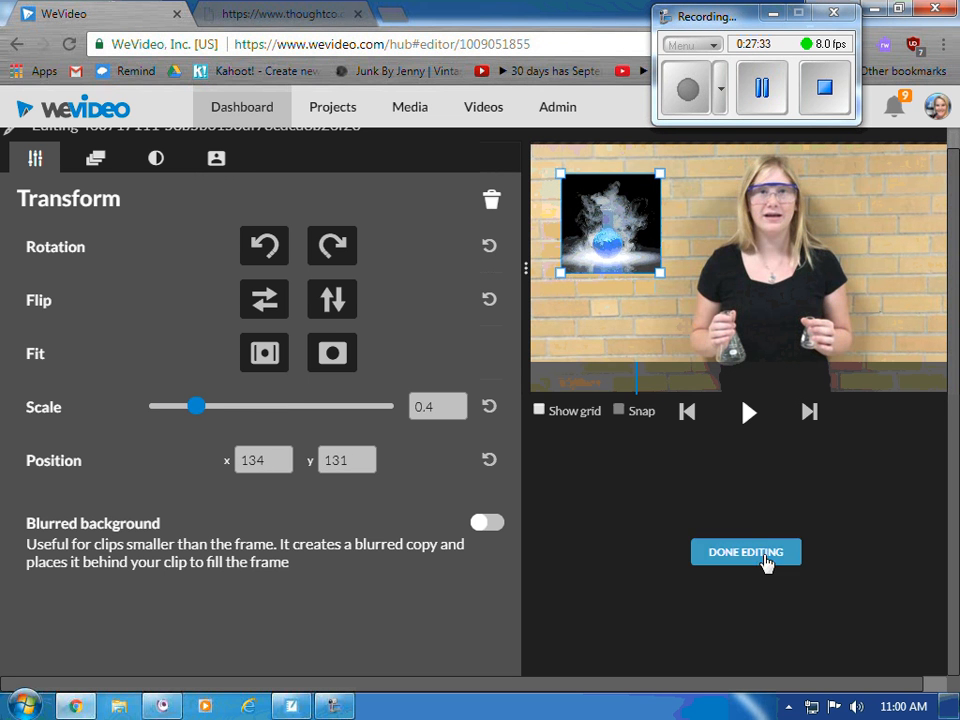
{"action": "left_click", "coordinate": [707, 561]}
{"action": "left_click_drag", "start_coordinate": [576, 456], "coordinate": [508, 456]}
- Play to check the overlays, then put the playhead at the Video 1 clip's end, 00:40:18, and select it
{"action": "left_click", "coordinate": [748, 414]}
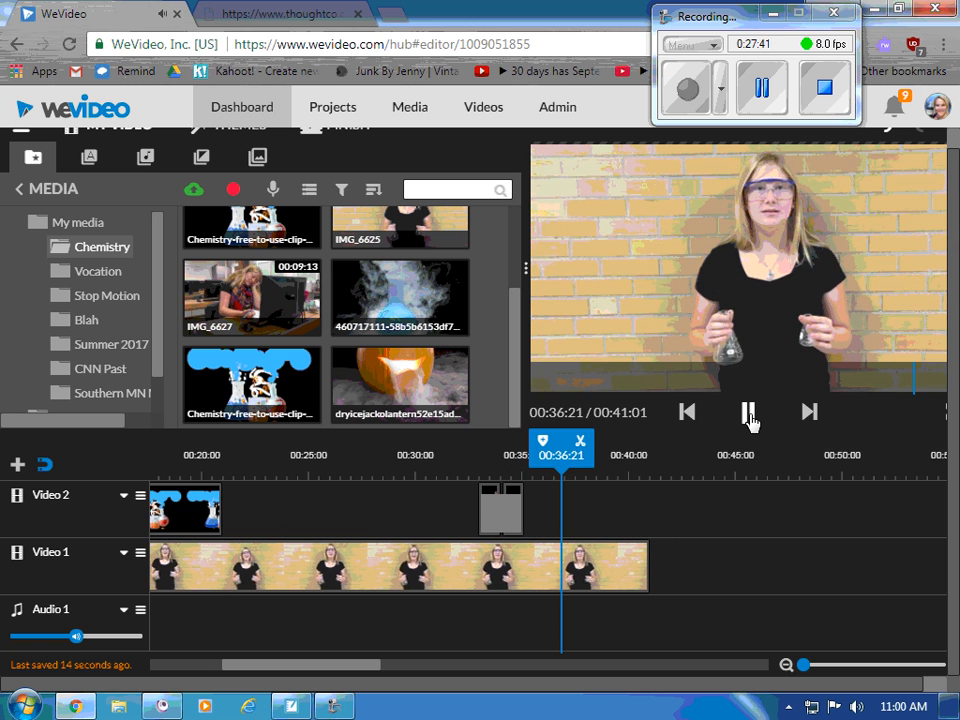
{"action": "left_click", "coordinate": [749, 414]}
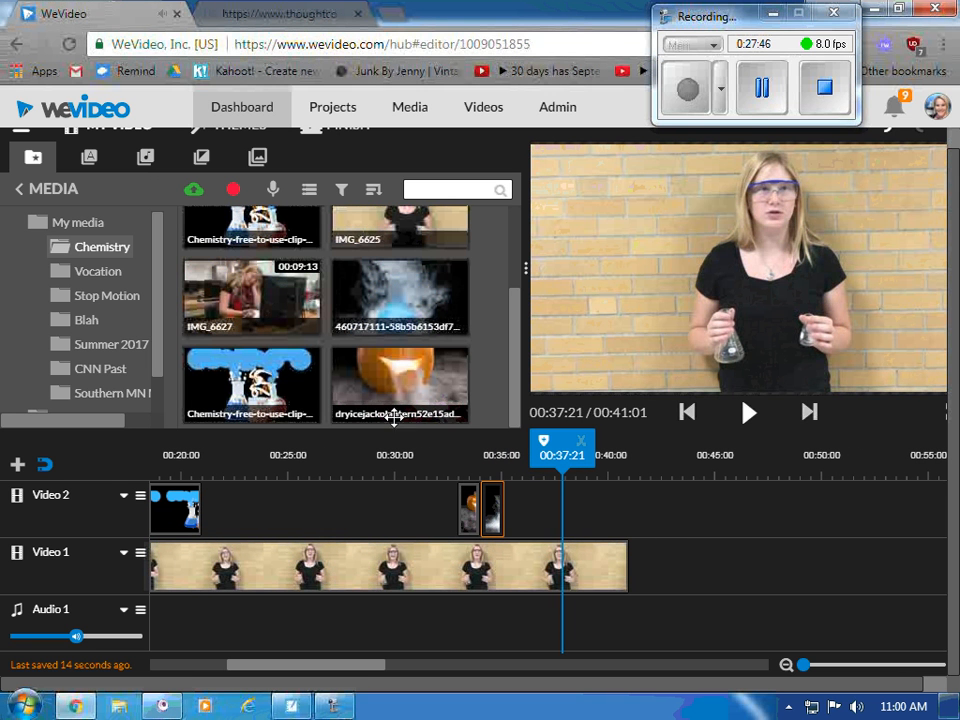
{"action": "left_click", "coordinate": [188, 510]}
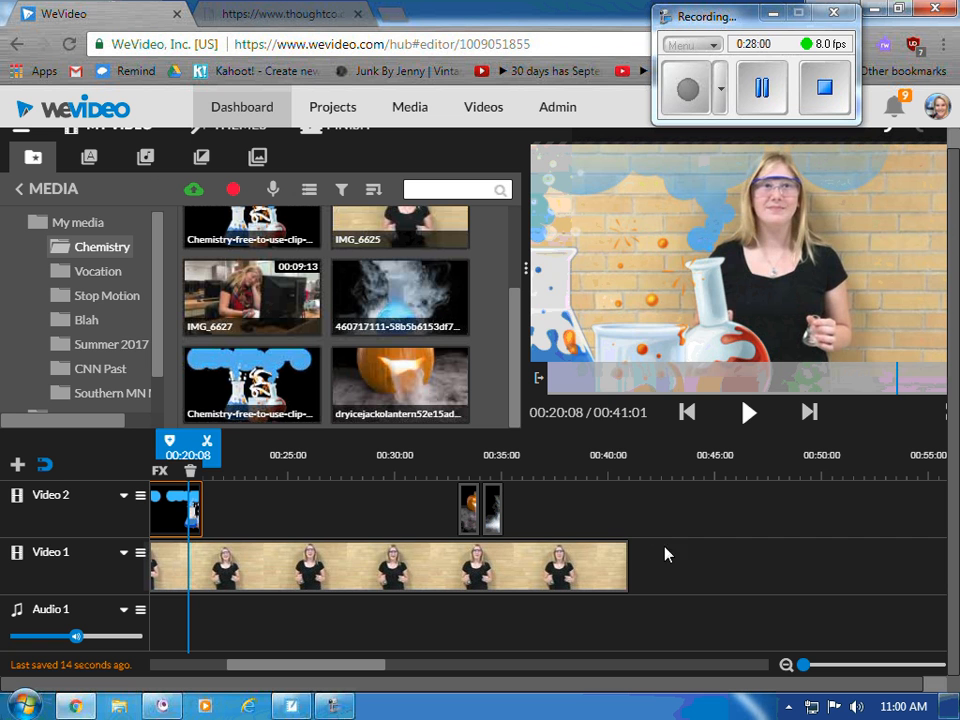
{"action": "left_click", "coordinate": [628, 560]}
{"action": "left_click", "coordinate": [628, 560]}
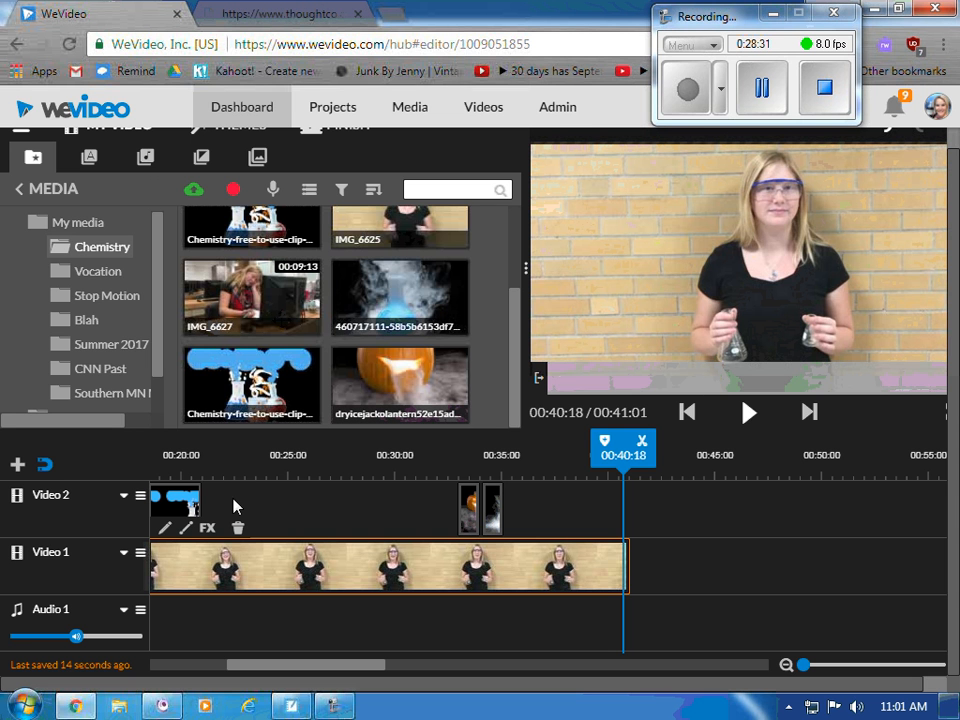
- Place the Static End Credits title on Video 2 at 00:41:01, right after the main video
{"action": "left_click", "coordinate": [88, 157]}
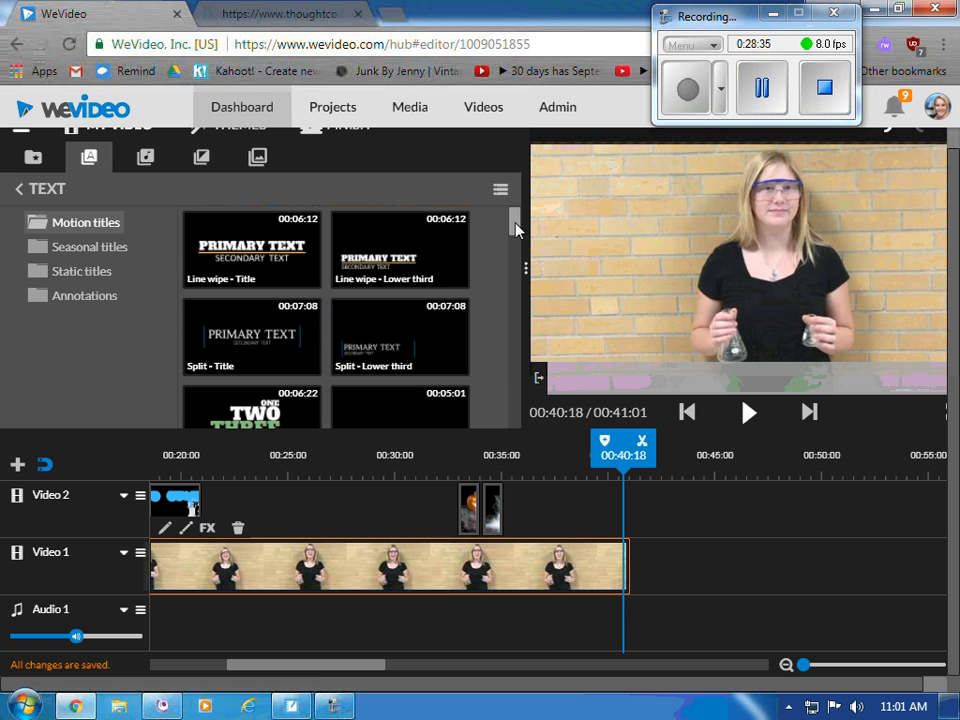
{"action": "left_click", "coordinate": [117, 257]}
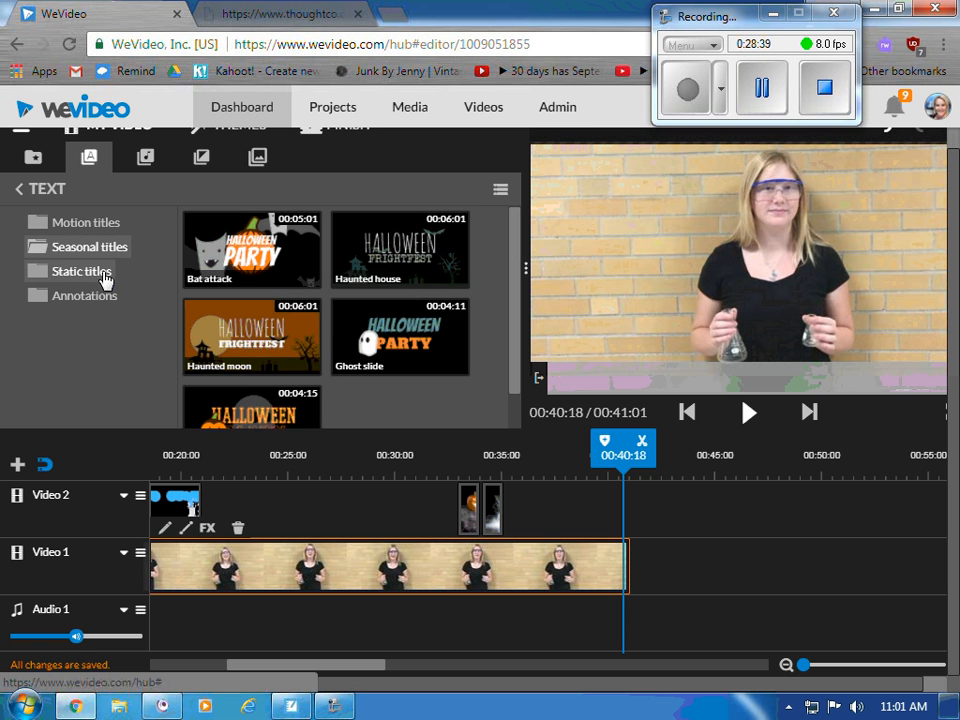
{"action": "left_click", "coordinate": [104, 277]}
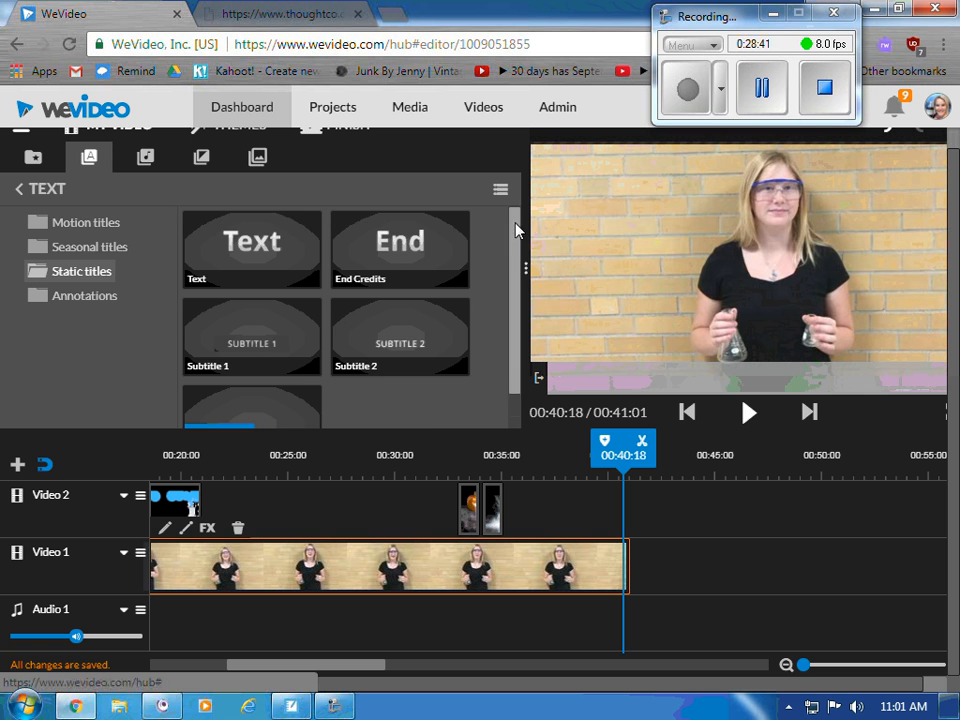
{"action": "left_click_drag", "start_coordinate": [521, 264], "coordinate": [523, 212]}
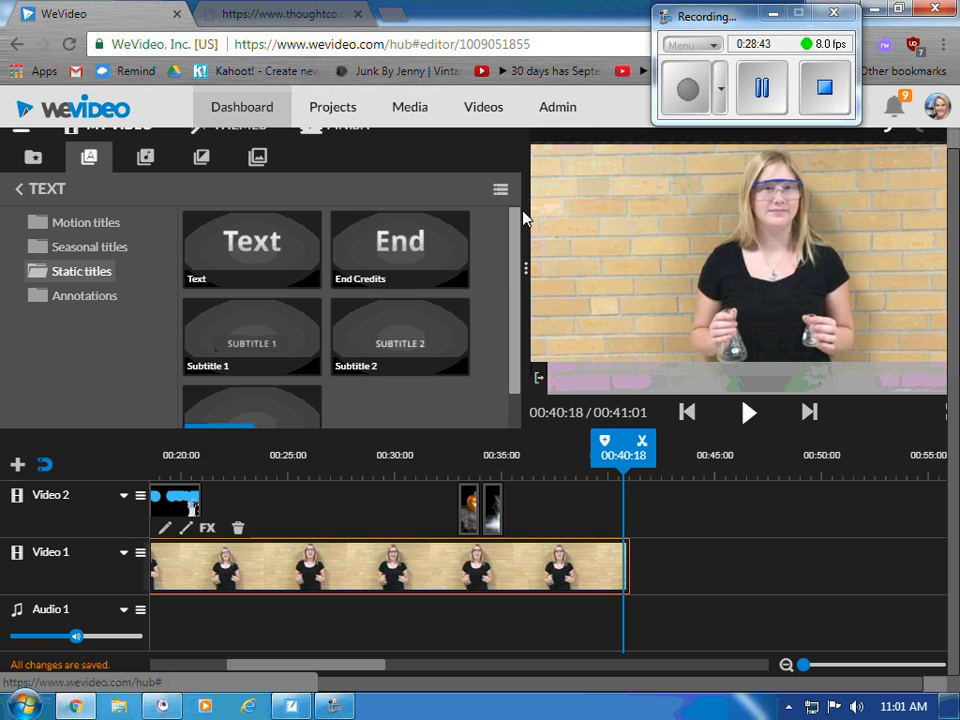
{"action": "left_click", "coordinate": [433, 249]}
{"action": "left_click_drag", "start_coordinate": [433, 249], "coordinate": [667, 521]}
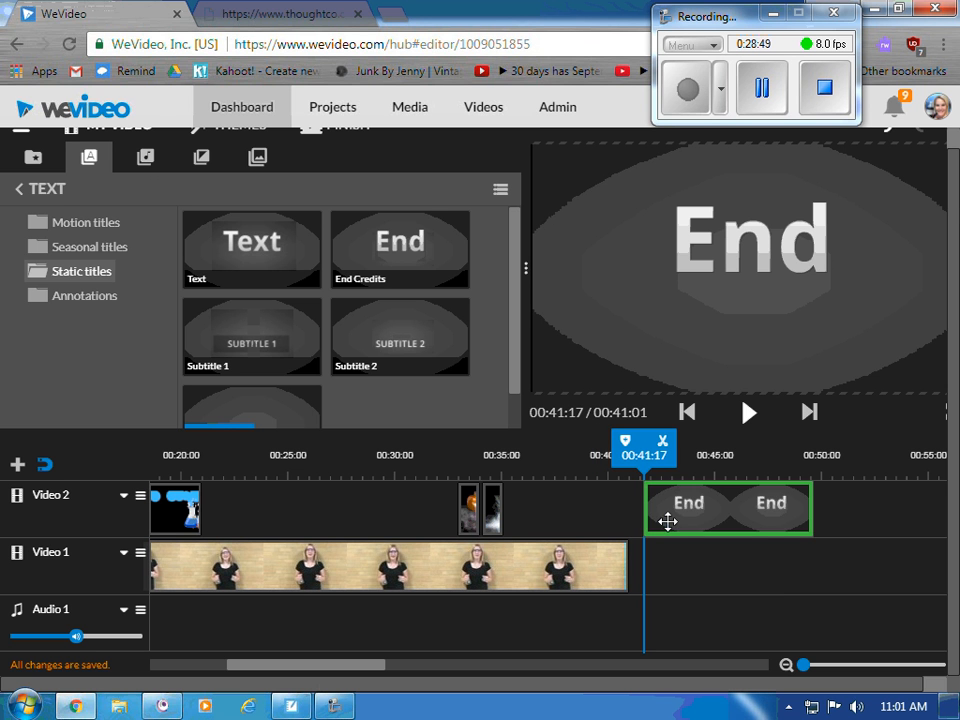
{"action": "left_click_drag", "start_coordinate": [667, 521], "coordinate": [656, 514]}
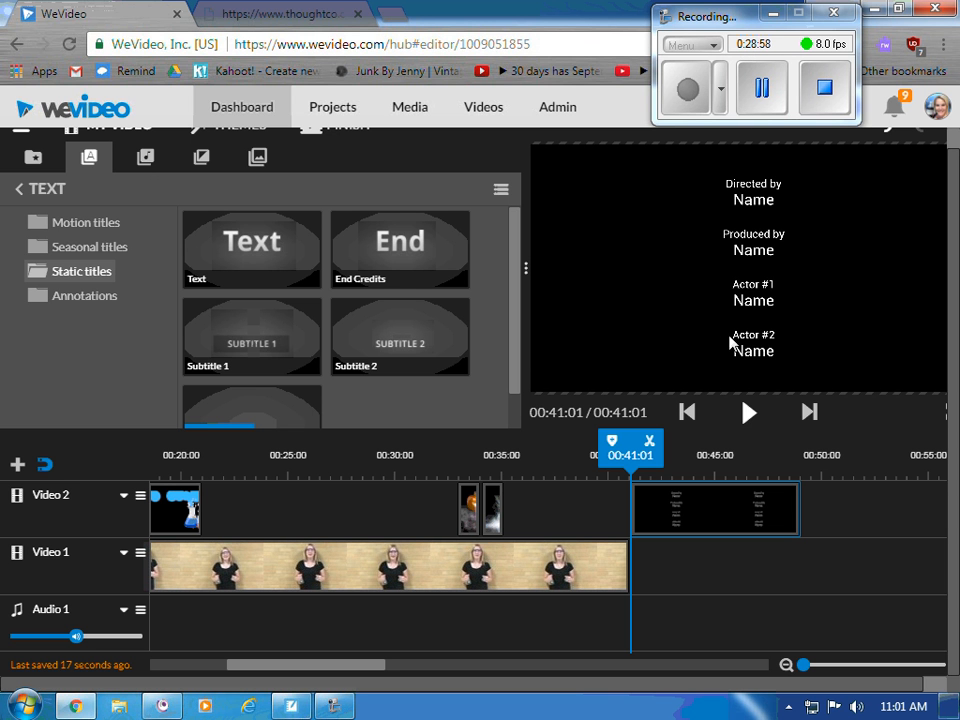
{"action": "left_click", "coordinate": [296, 12]}
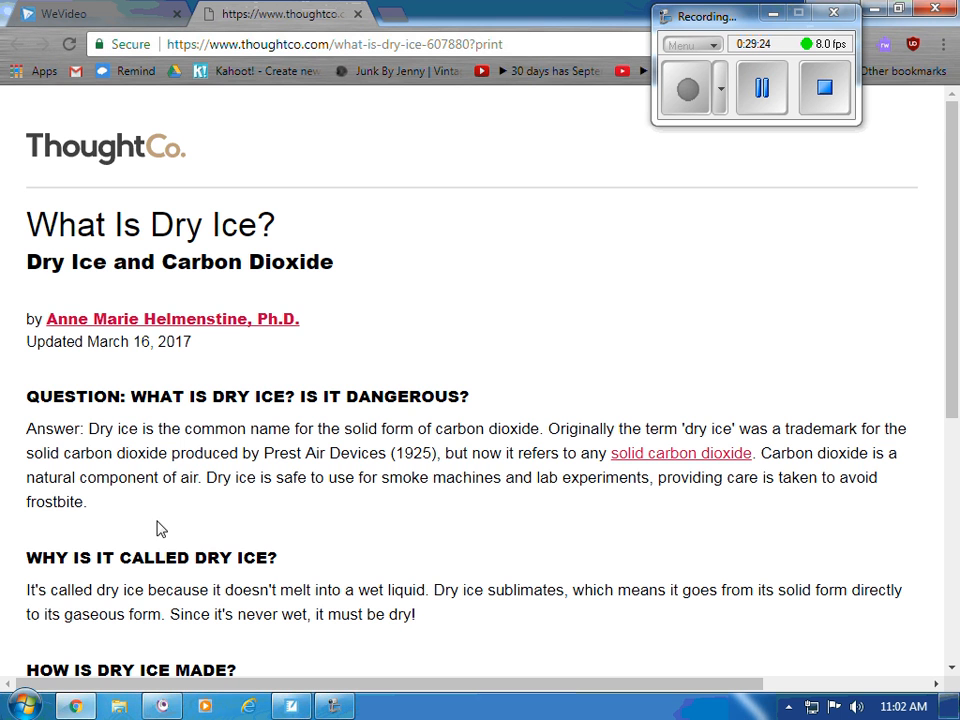
{"action": "left_click_drag", "start_coordinate": [514, 47], "coordinate": [171, 49]}
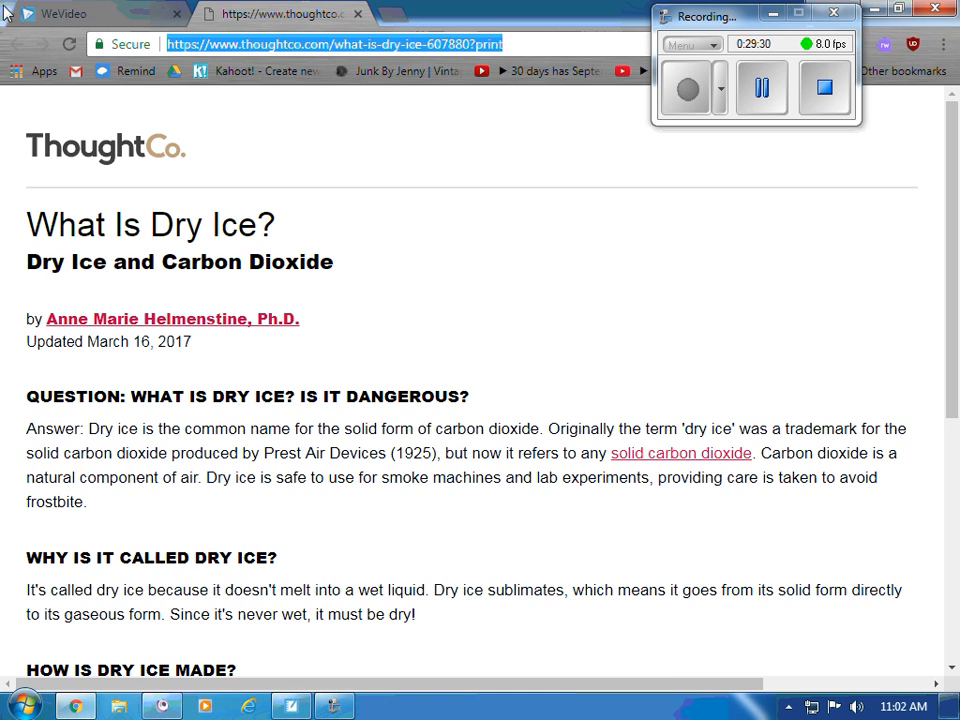
{"action": "left_click", "coordinate": [48, 13]}
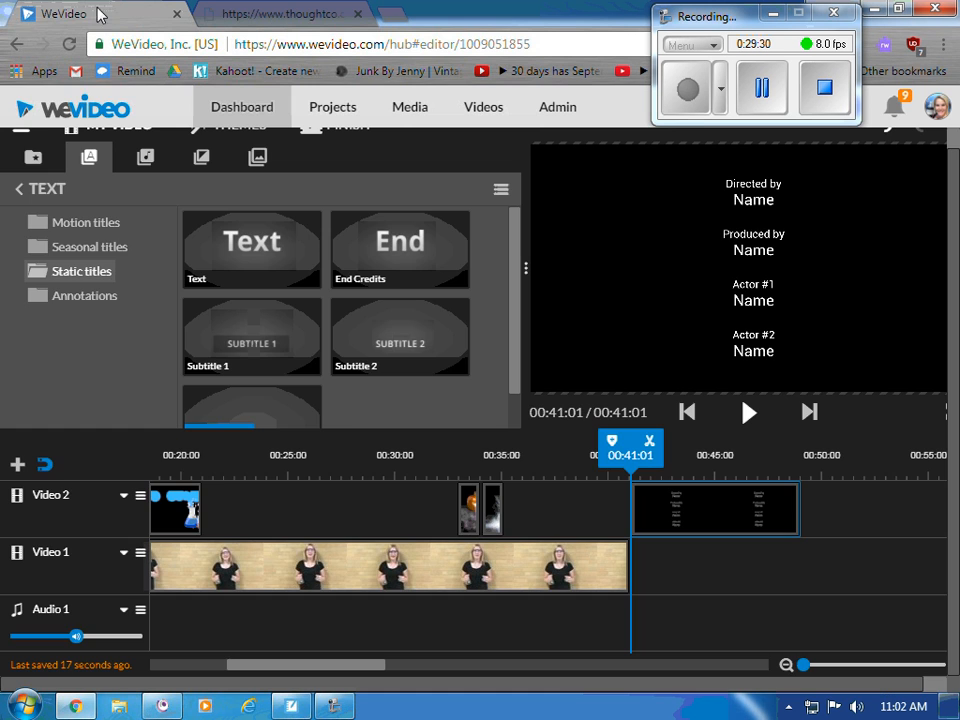
- Enter the director's name under Directed by and delete the Produced by entry
{"action": "double_click", "coordinate": [692, 514]}
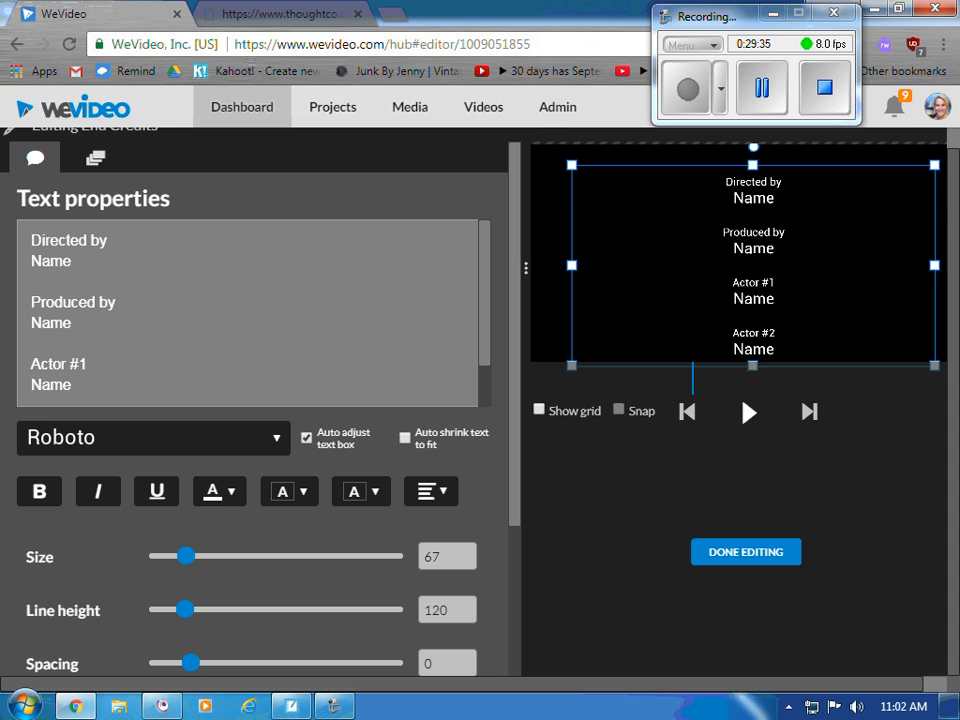
{"action": "left_click_drag", "start_coordinate": [72, 261], "coordinate": [4, 264]}
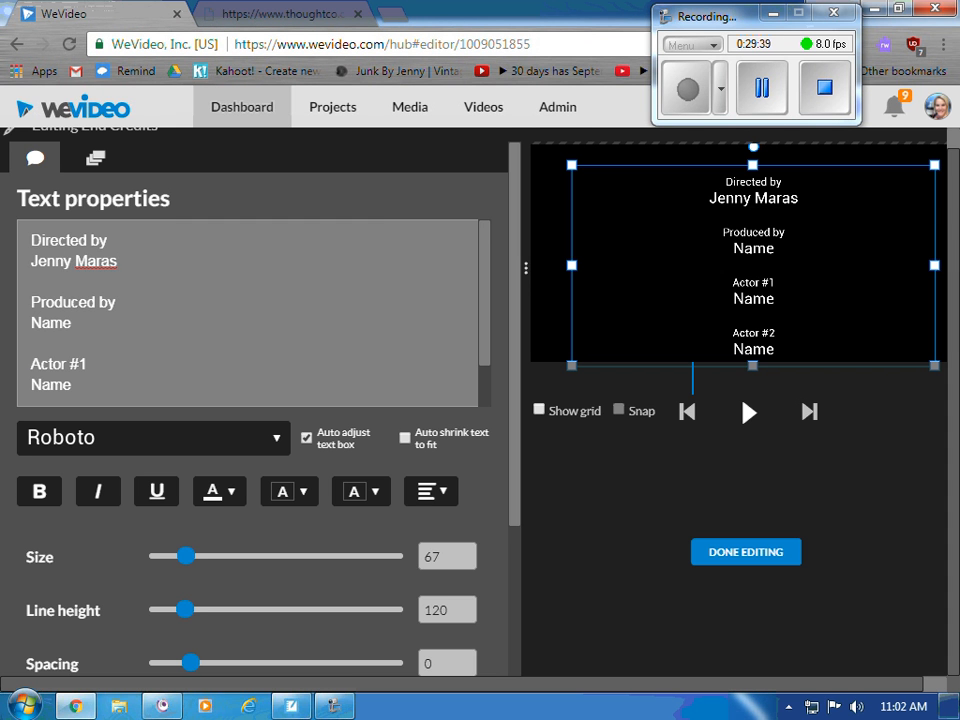
{"action": "left_click_drag", "start_coordinate": [80, 325], "coordinate": [4, 300]}
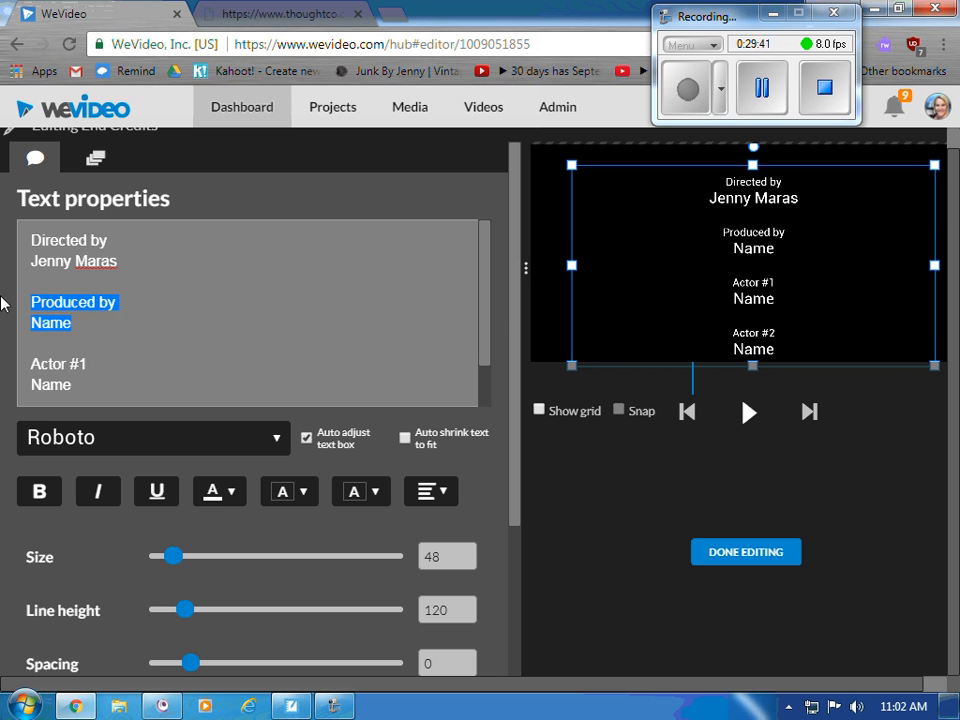
{"action": "key", "text": "BackSpace"}
{"action": "key", "text": "BackSpace"}
{"action": "key", "text": "Down"}
{"action": "key", "text": "BackSpace"}
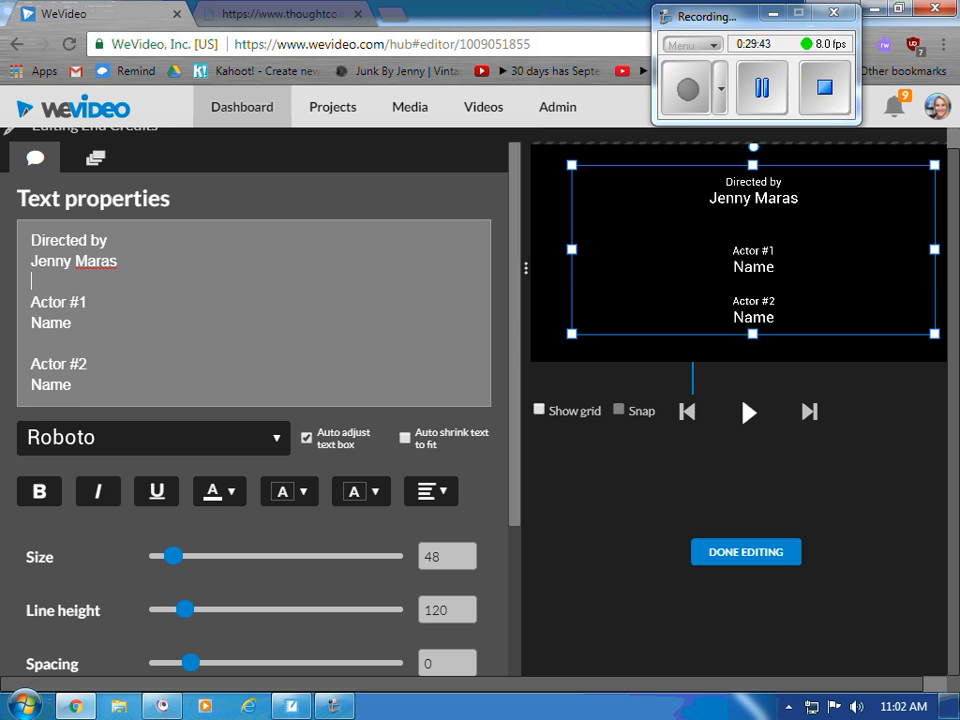
- Rename the actor roles to 'Worried Chemistry Student' and 'Expert' and fill in each performer's name
{"action": "left_click_drag", "start_coordinate": [88, 302], "coordinate": [2, 311]}
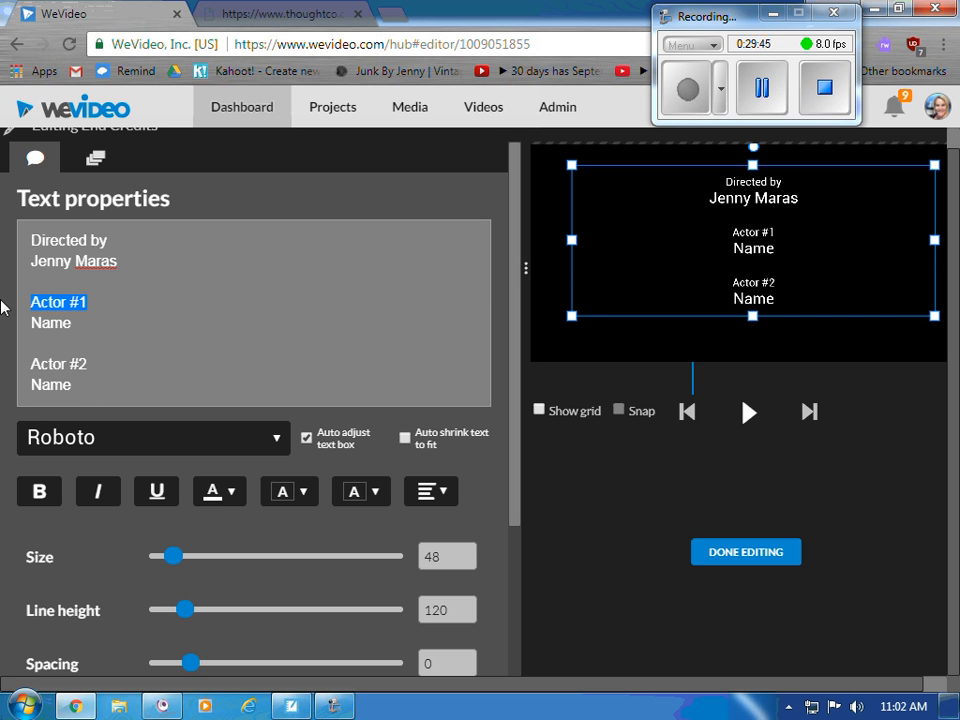
{"action": "type", "text": "Worried Che"}
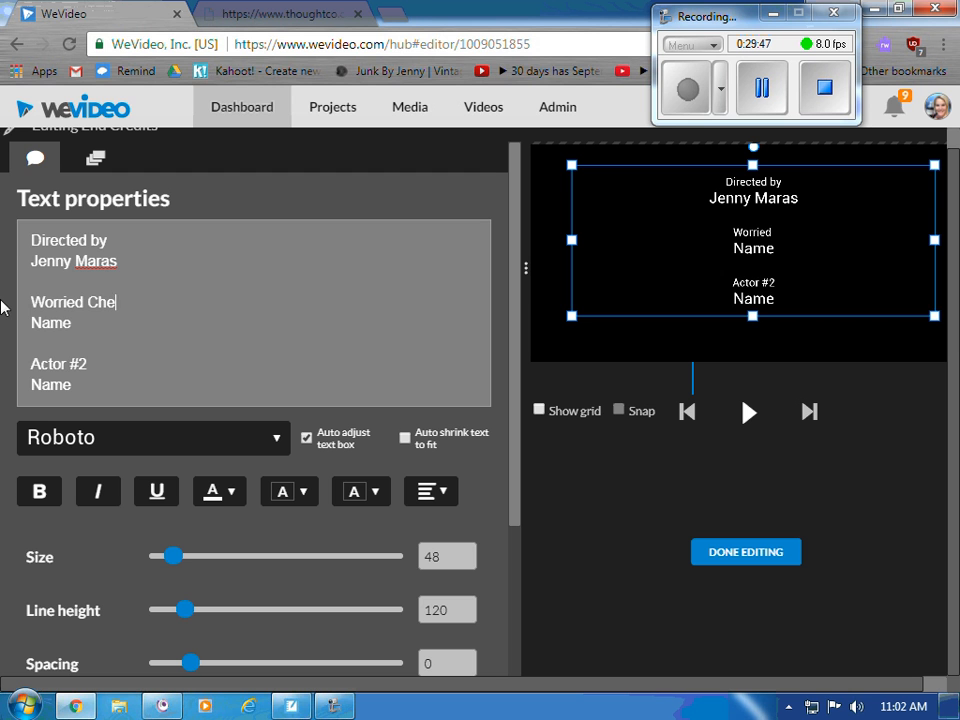
{"action": "type", "text": "mistry Student"}
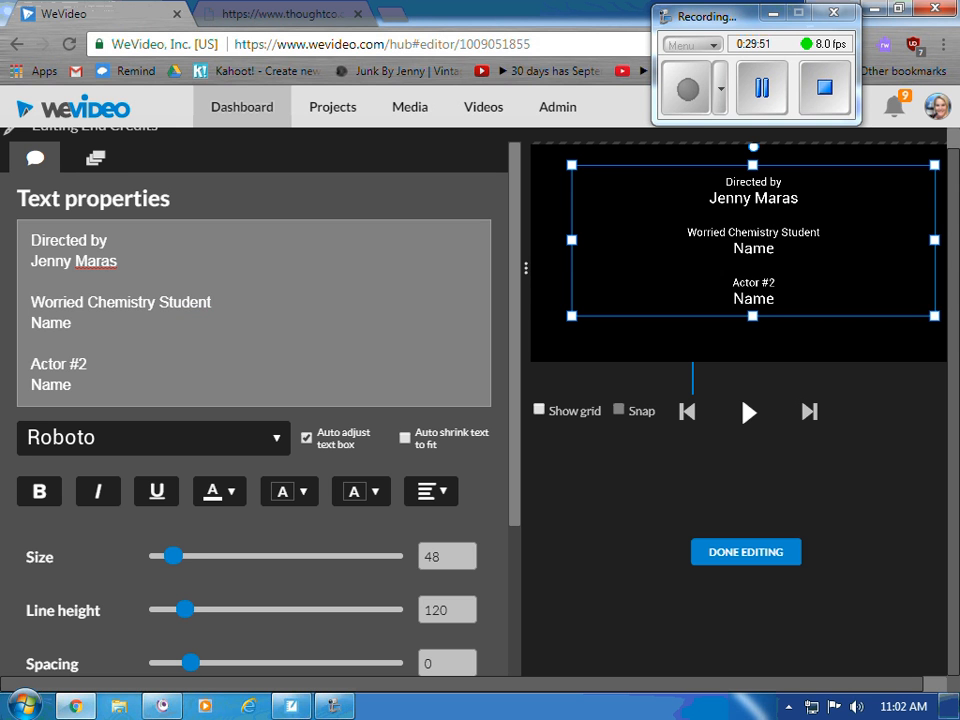
{"action": "double_click", "coordinate": [50, 322]}
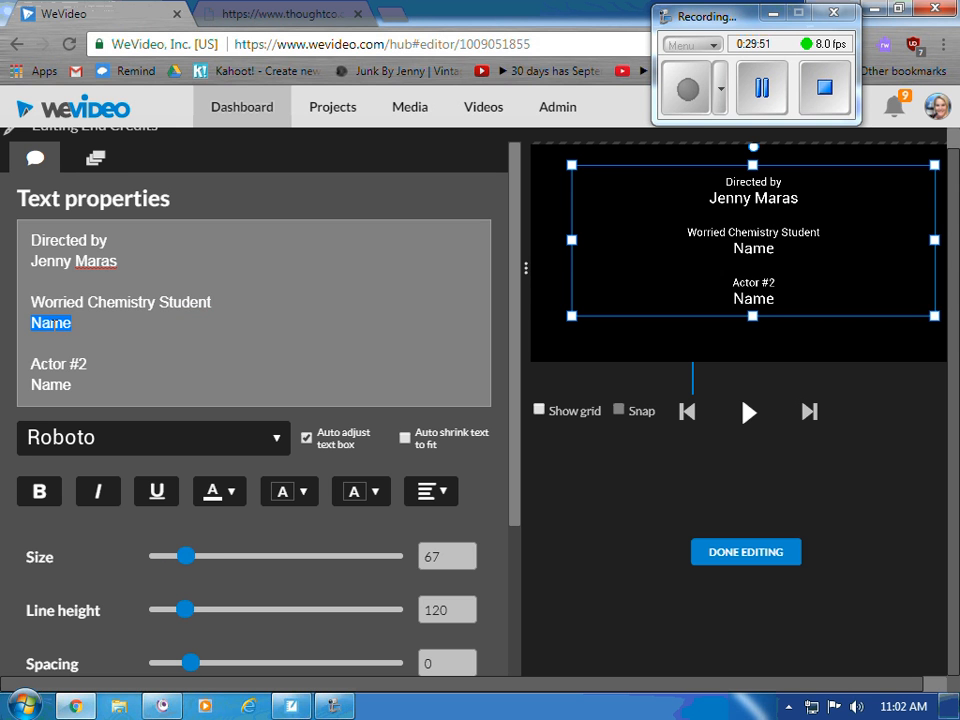
{"action": "type", "text": "Sarie"}
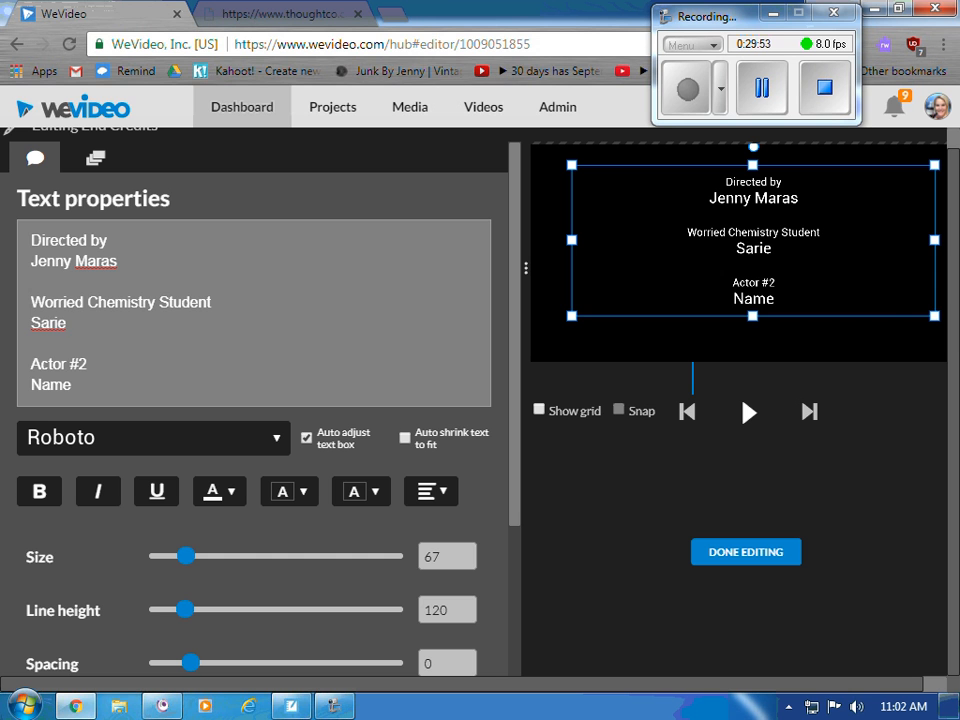
{"action": "triple_click", "coordinate": [58, 363]}
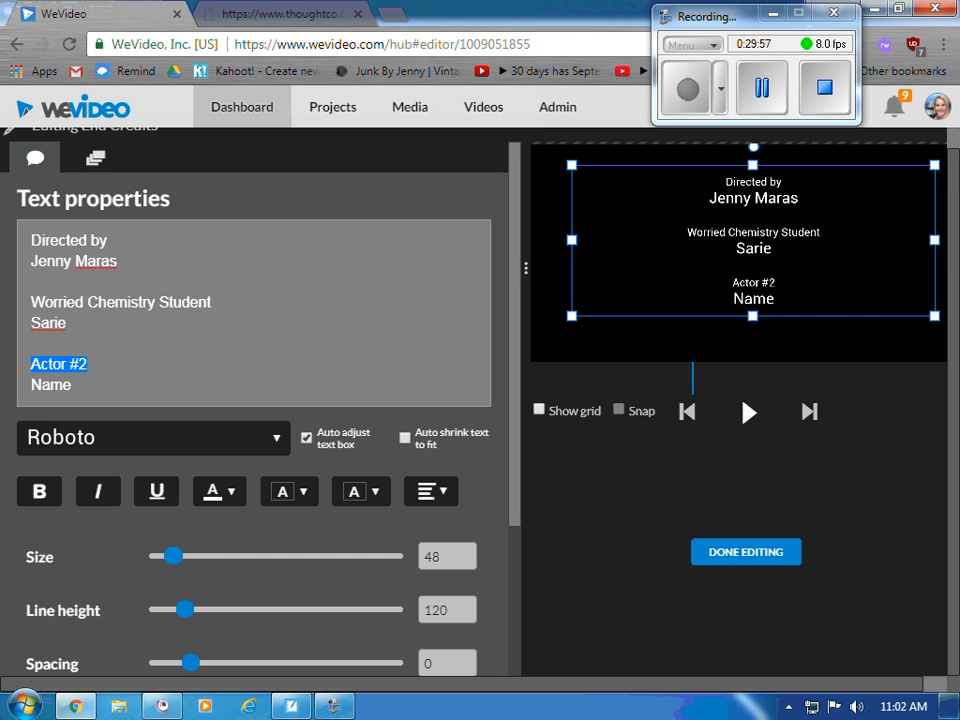
{"action": "type", "text": "Expert"}
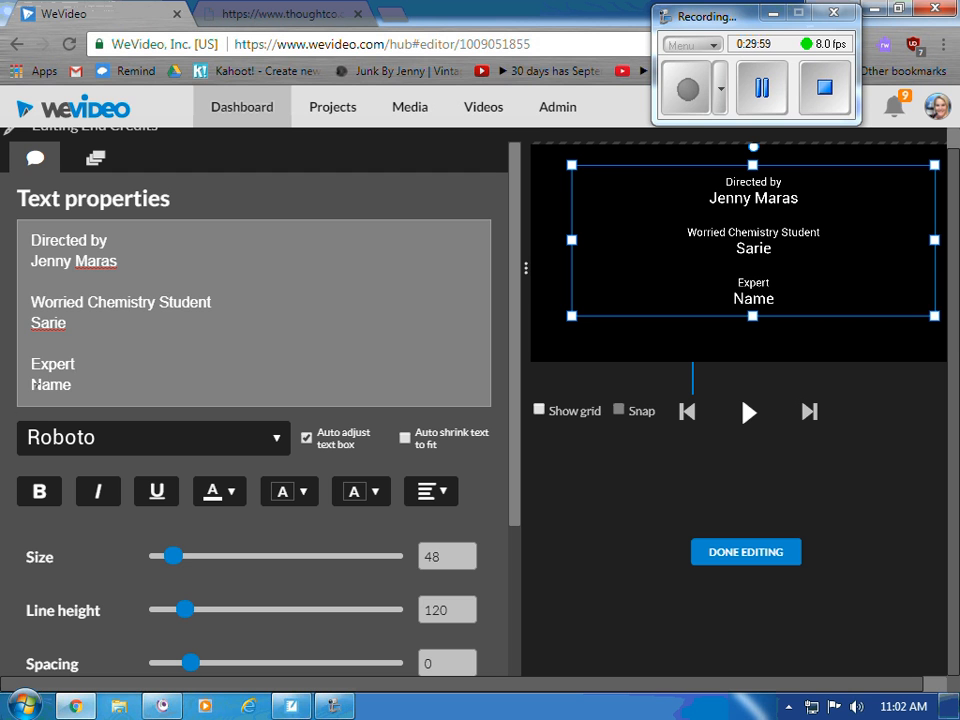
{"action": "double_click", "coordinate": [52, 384]}
{"action": "type", "text": "Sar"}
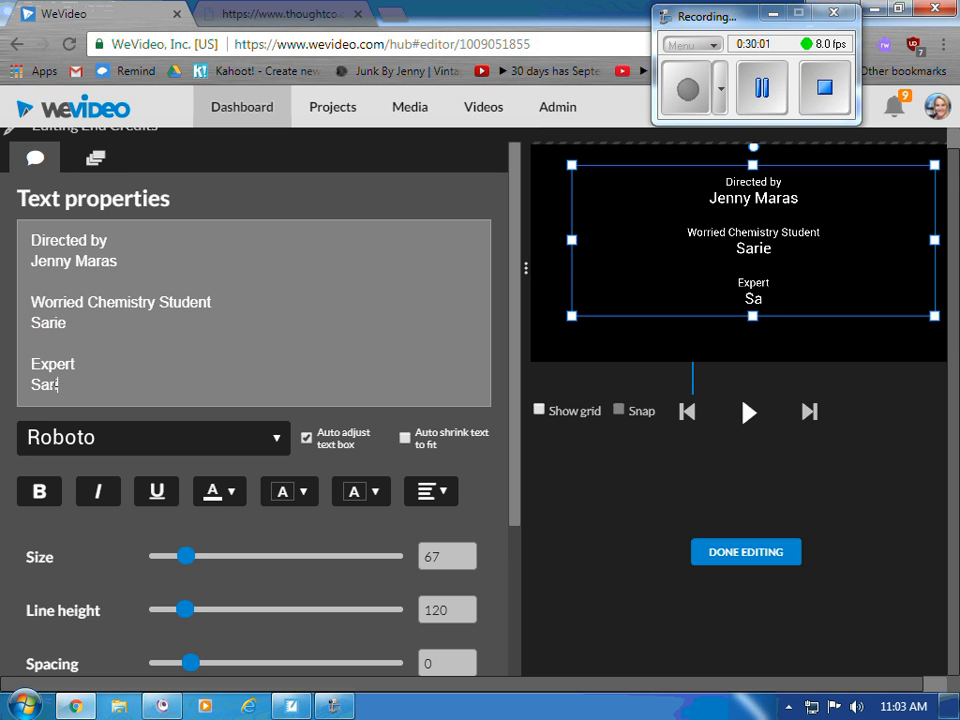
{"action": "type", "text": "ie the Scientst"}
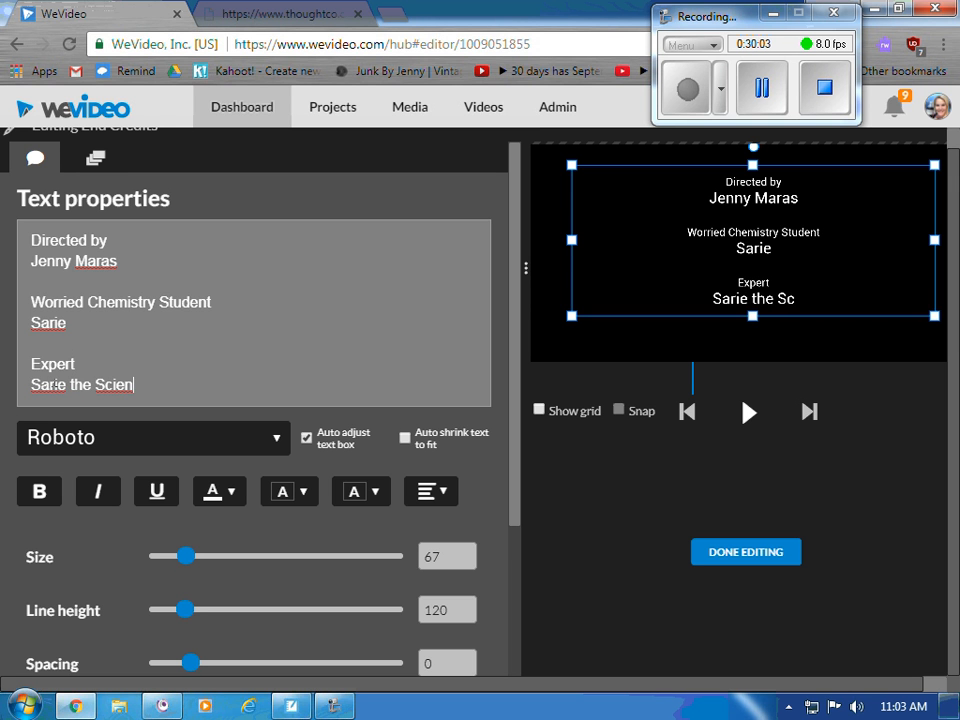
{"action": "key", "text": "BackSpace"}
{"action": "key", "text": "BackSpace"}
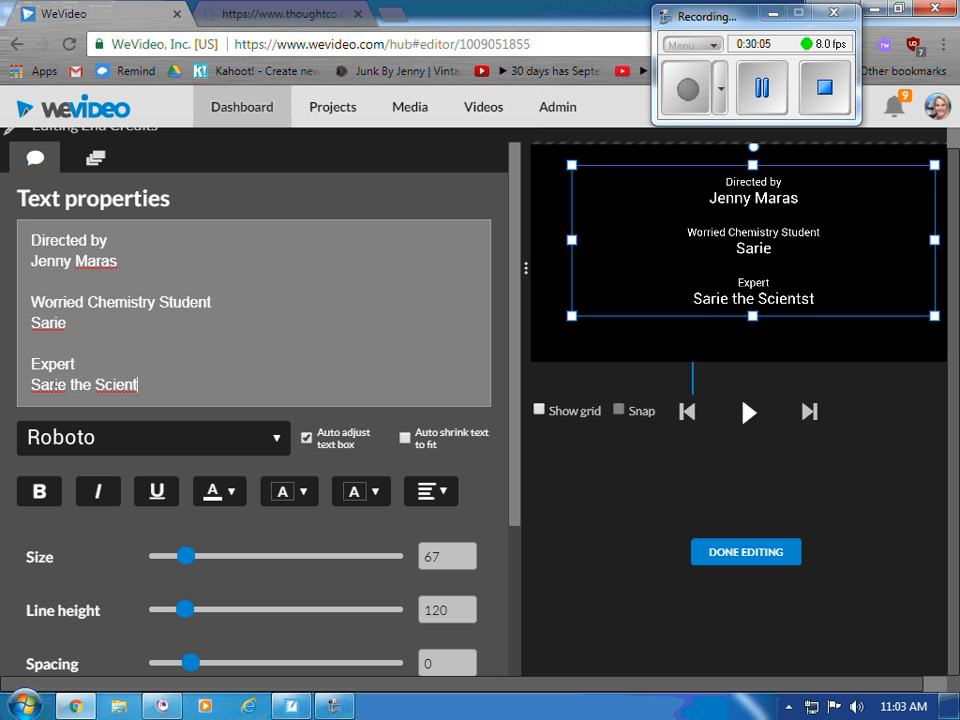
{"action": "type", "text": "ist"}
- Copy the Expert credit entry and paste a duplicate at the end of the credits
{"action": "scroll", "coordinate": [189, 300], "scroll_direction": "down", "scroll_amount": 2}
{"action": "scroll", "coordinate": [193, 302], "scroll_direction": "up", "scroll_amount": 2}
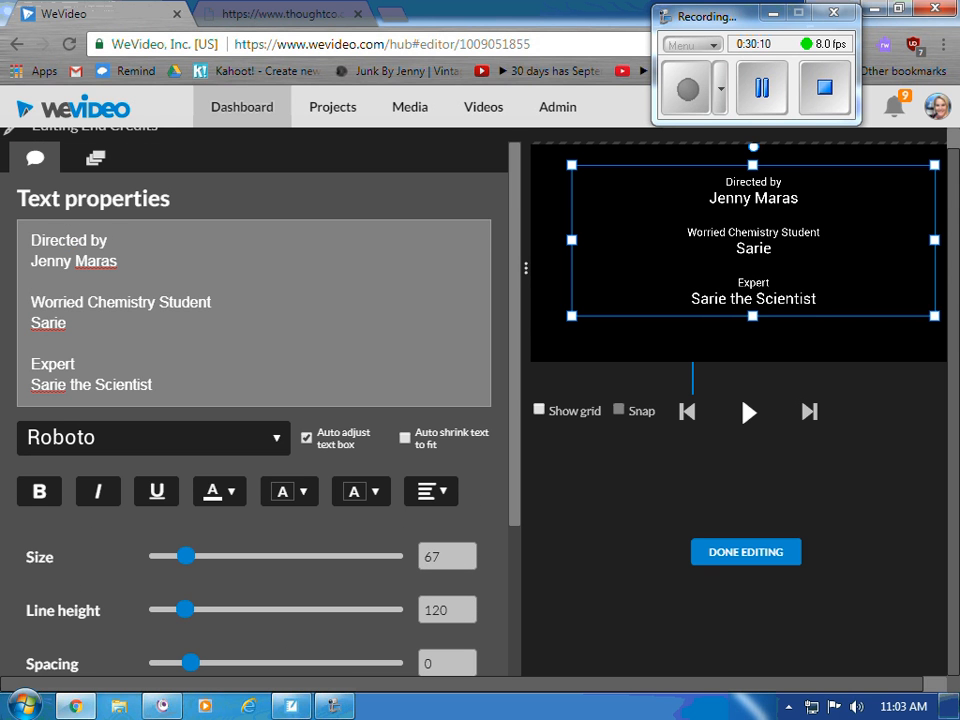
{"action": "key", "text": "shift+Left"}
{"action": "key", "text": "shift+Left"}
{"action": "key", "text": "shift+Left"}
{"action": "key", "text": "shift+Left"}
{"action": "key", "text": "shift+Left"}
{"action": "key", "text": "shift+Left"}
{"action": "key", "text": "shift+Left"}
{"action": "key", "text": "shift+Left"}
{"action": "key", "text": "shift+Left"}
{"action": "key", "text": "shift+Left"}
{"action": "key", "text": "shift+Left"}
{"action": "key", "text": "shift+Left"}
{"action": "key", "text": "shift+Left"}
{"action": "key", "text": "shift+Left"}
{"action": "key", "text": "shift+Left"}
{"action": "key", "text": "shift+Left"}
{"action": "key", "text": "shift+Left"}
{"action": "key", "text": "shift+Left"}
{"action": "key", "text": "shift+Left"}
{"action": "key", "text": "shift+Left"}
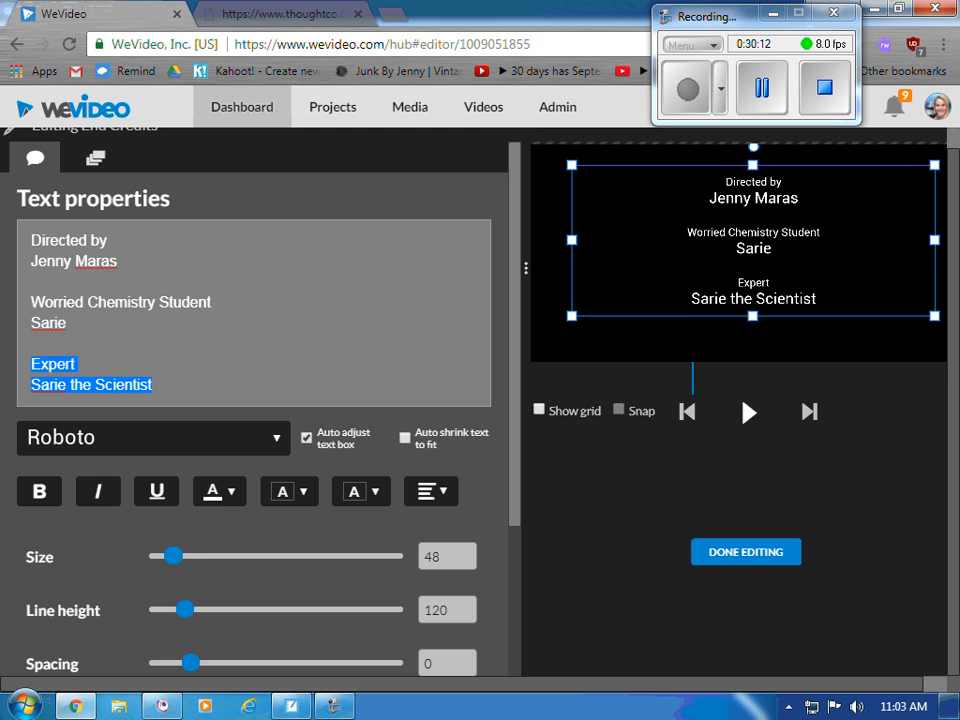
{"action": "key", "text": "ctrl+c"}
{"action": "key", "text": "Right"}
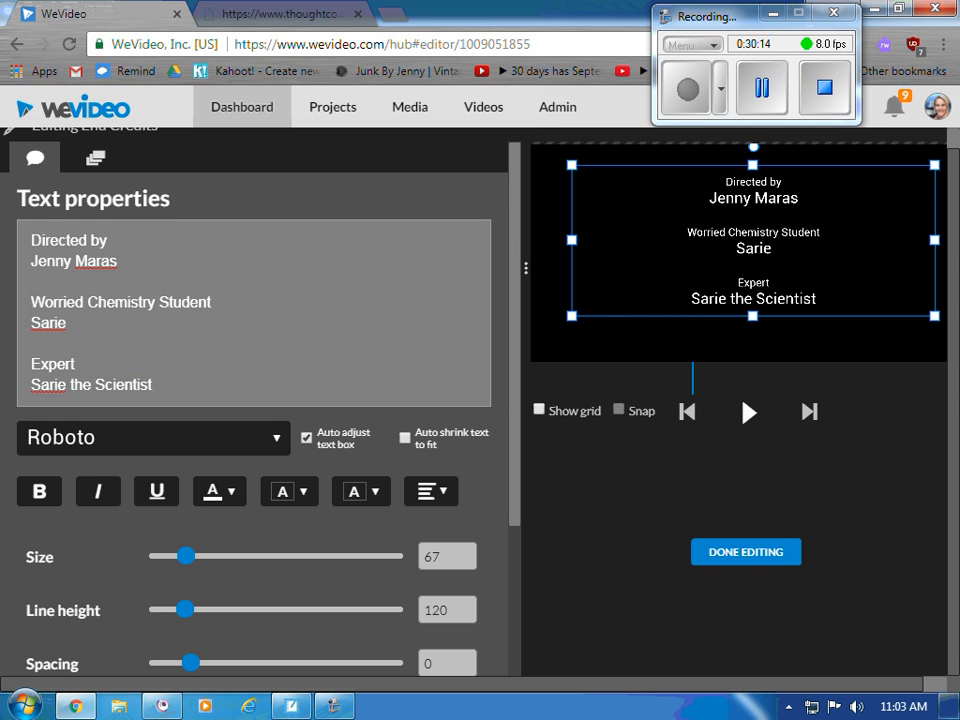
{"action": "key", "text": "Return"}
{"action": "key", "text": "Return"}
{"action": "key", "text": "ctrl+v"}
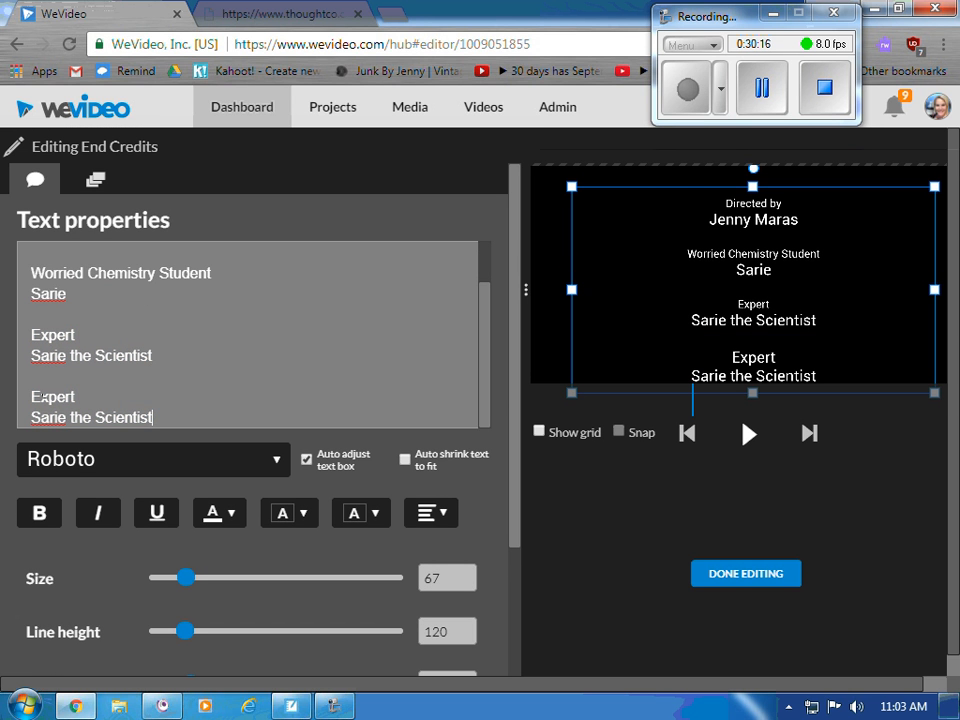
- Rename the last end-credit heading to 'Source'
{"action": "double_click", "coordinate": [56, 397]}
{"action": "type", "text": "Sor"}
{"action": "key", "text": "BackSpace"}
{"action": "type", "text": "ource"}
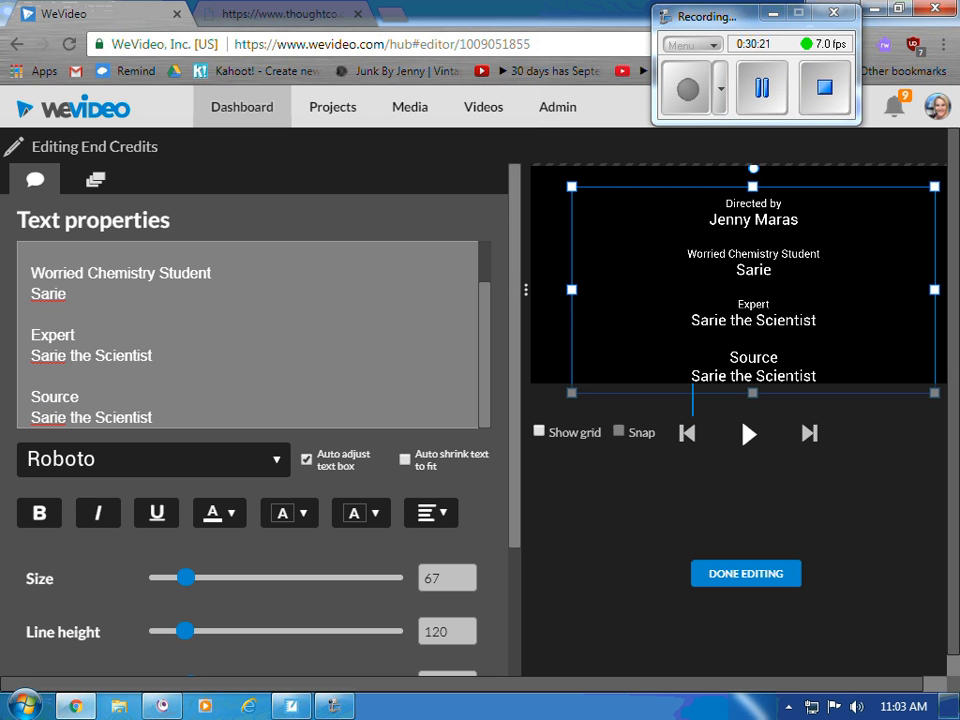
- Replace the duplicate Expert line under Source with 'URL' and clear the leftover lines
{"action": "left_click_drag", "start_coordinate": [152, 417], "coordinate": [4, 416]}
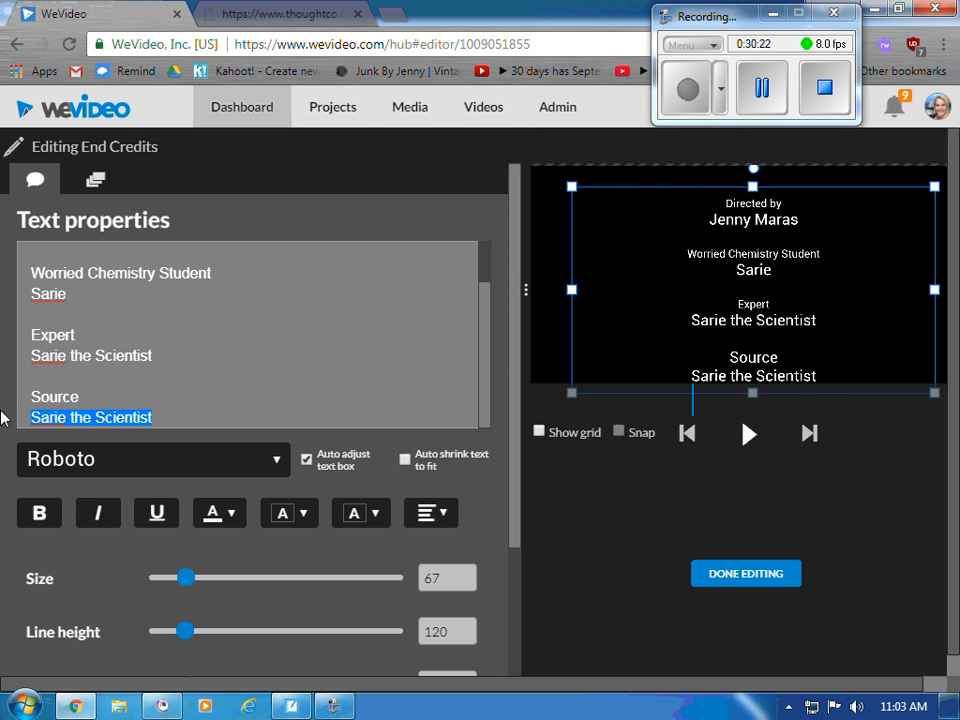
{"action": "key", "text": "ctrl+v"}
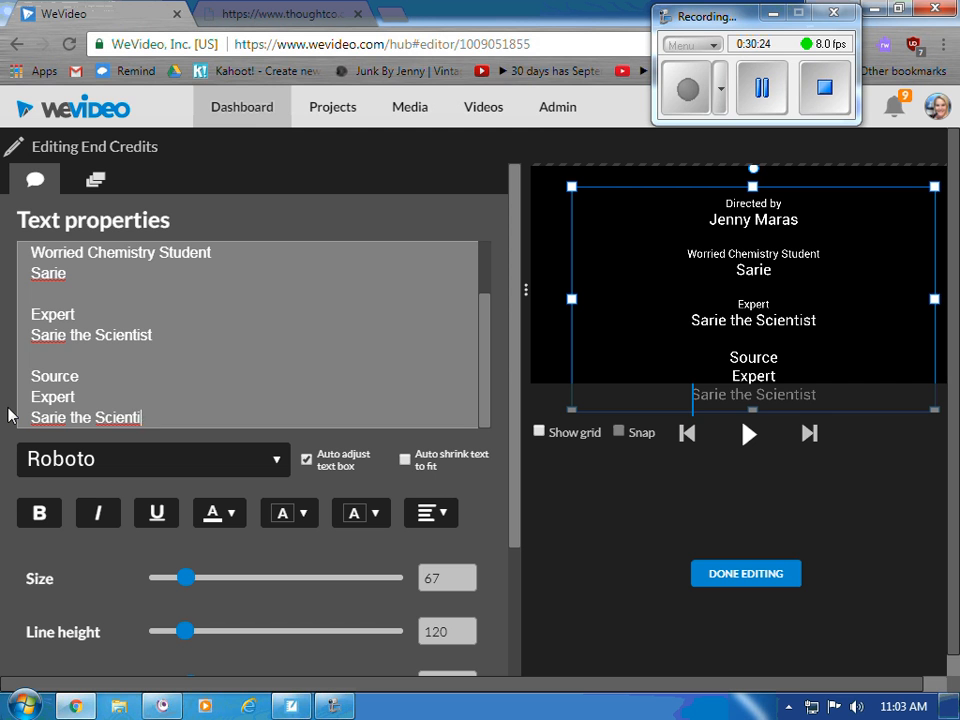
{"action": "key", "text": "BackSpace"}
{"action": "key", "text": "BackSpace"}
{"action": "key", "text": "BackSpace"}
{"action": "key", "text": "BackSpace"}
{"action": "key", "text": "BackSpace"}
{"action": "key", "text": "BackSpace"}
{"action": "key", "text": "BackSpace"}
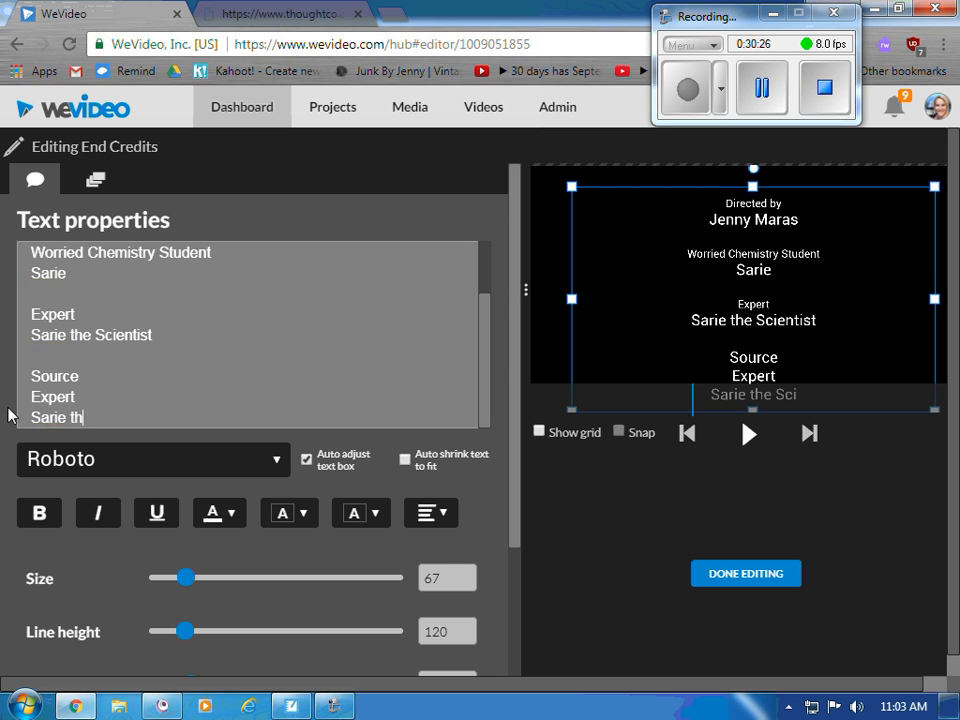
{"action": "key", "text": "BackSpace"}
{"action": "key", "text": "BackSpace"}
{"action": "key", "text": "BackSpace"}
{"action": "key", "text": "BackSpace"}
{"action": "key", "text": "BackSpace"}
{"action": "key", "text": "BackSpace"}
{"action": "key", "text": "BackSpace"}
{"action": "key", "text": "BackSpace"}
{"action": "key", "text": "BackSpace"}
{"action": "key", "text": "BackSpace"}
{"action": "key", "text": "BackSpace"}
{"action": "key", "text": "BackSpace"}
{"action": "key", "text": "BackSpace"}
{"action": "key", "text": "BackSpace"}
{"action": "key", "text": "BackSpace"}
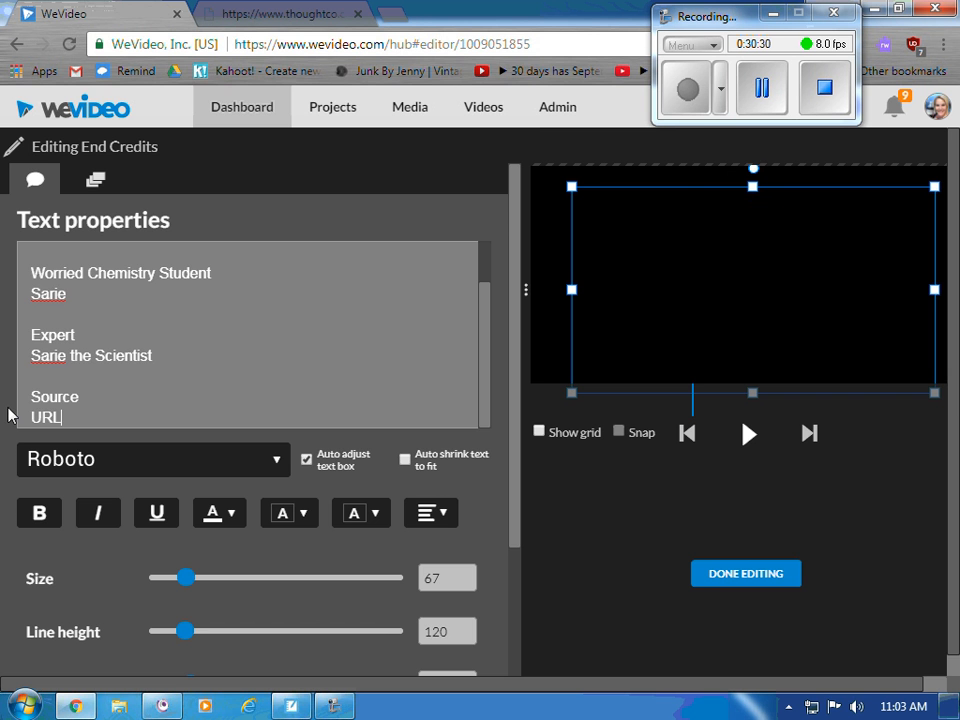
{"action": "left_click", "coordinate": [745, 574]}
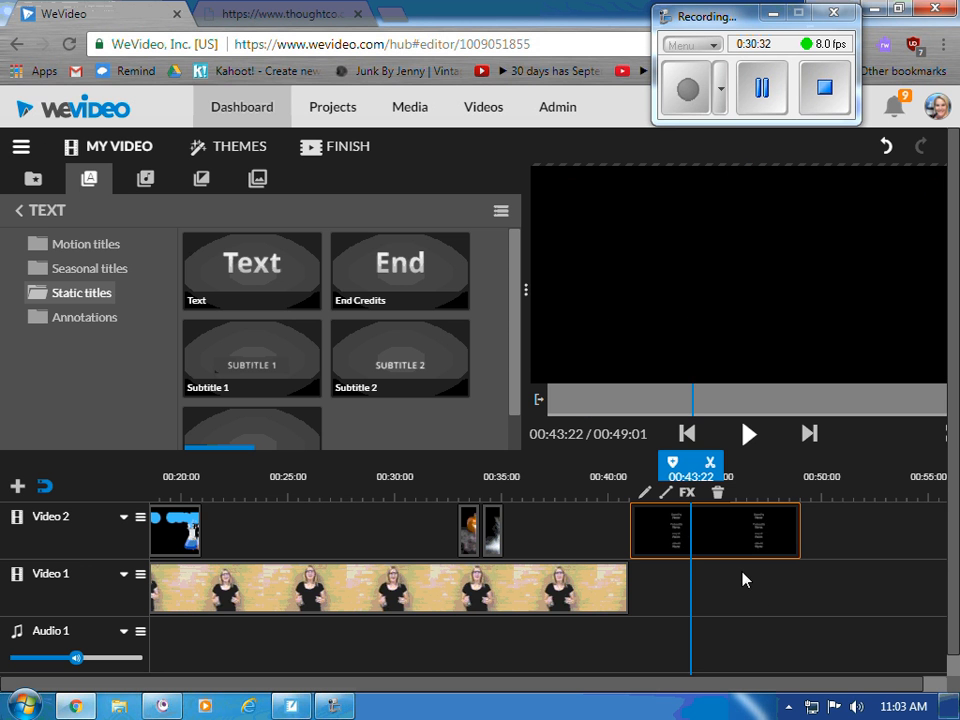
{"action": "left_click", "coordinate": [752, 438]}
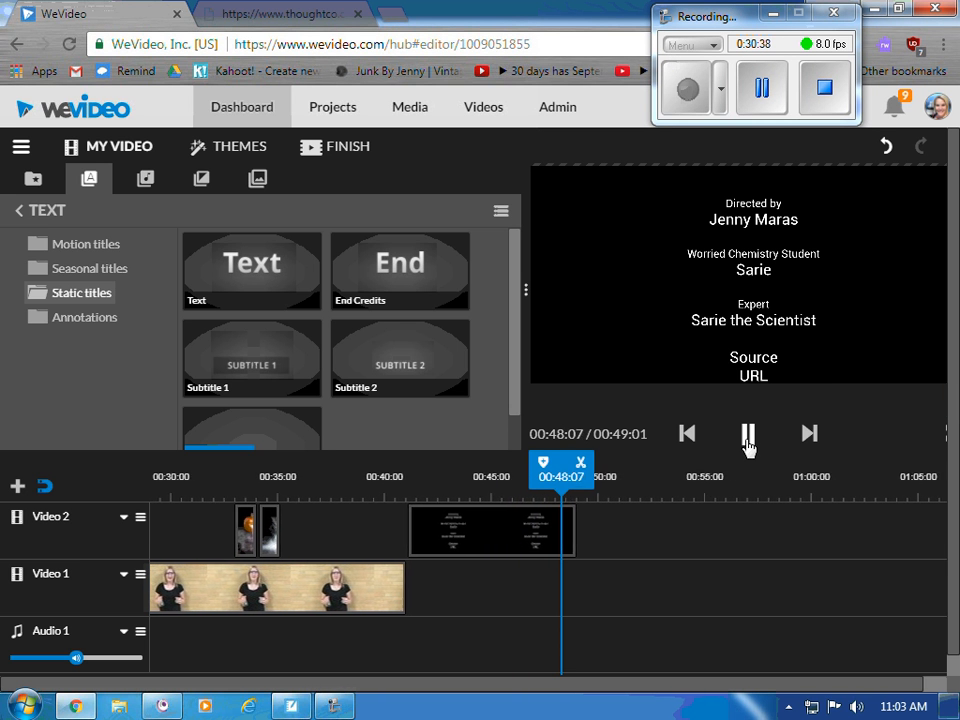
{"action": "left_click", "coordinate": [748, 434]}
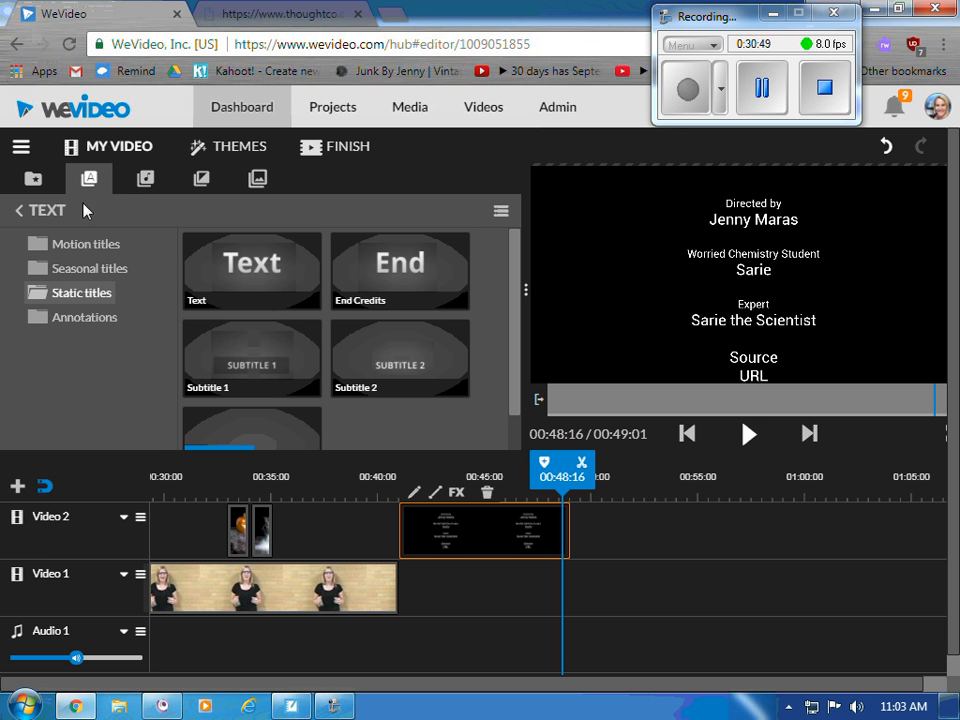
- Place Happy Monday Ukulele from Premium Music > Cheerful on Audio 1, starting at 00:00:00
{"action": "left_click", "coordinate": [145, 182]}
{"action": "left_click", "coordinate": [81, 251]}
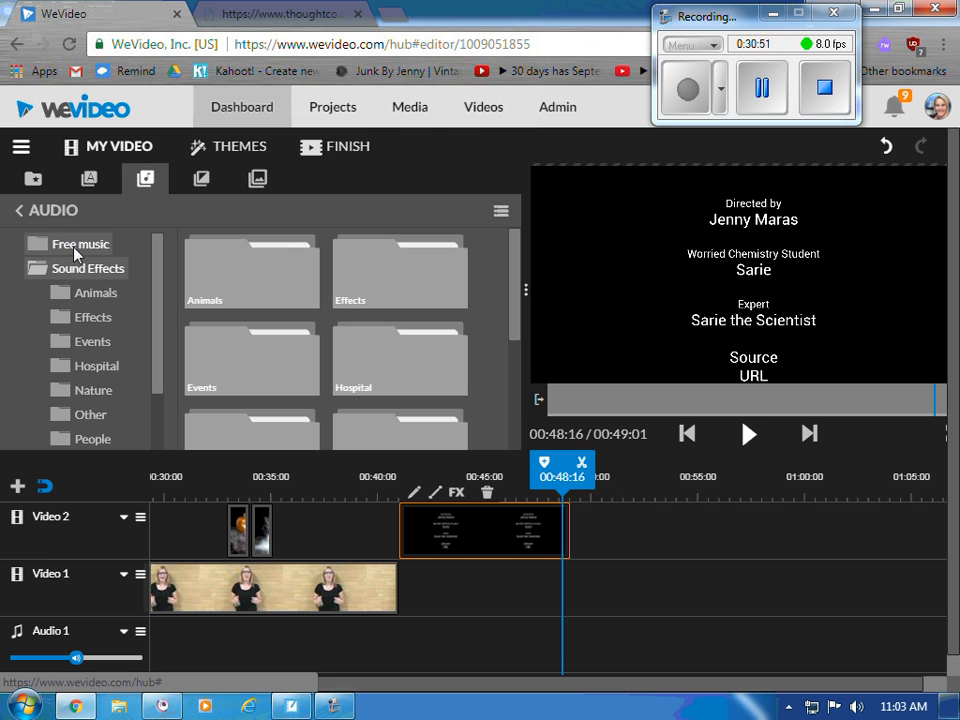
{"action": "left_click", "coordinate": [72, 266]}
{"action": "left_click", "coordinate": [86, 293]}
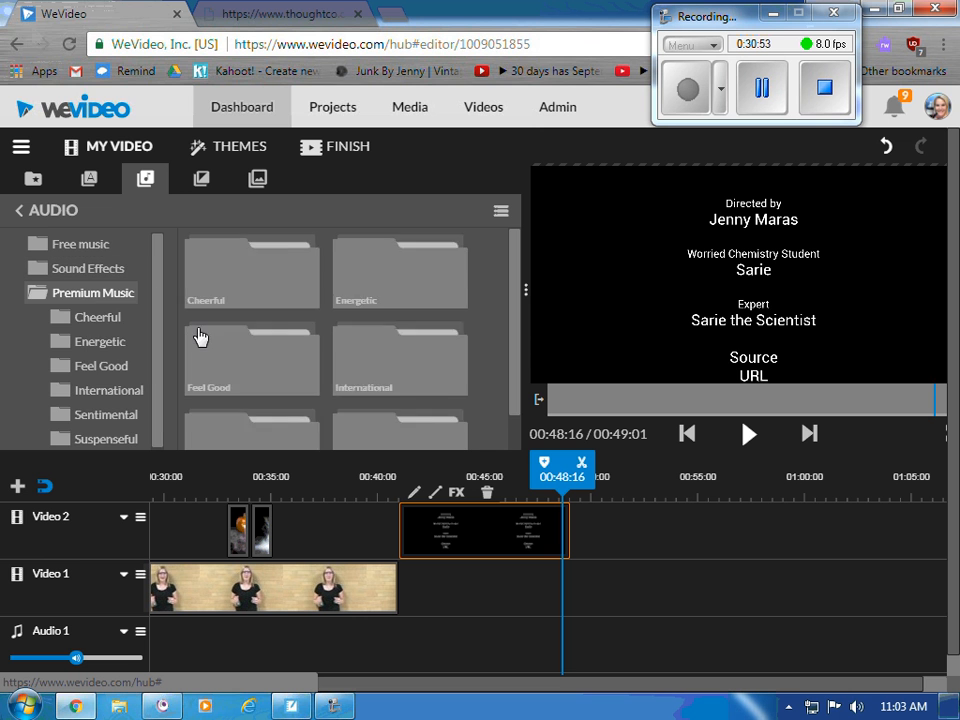
{"action": "left_click", "coordinate": [99, 320]}
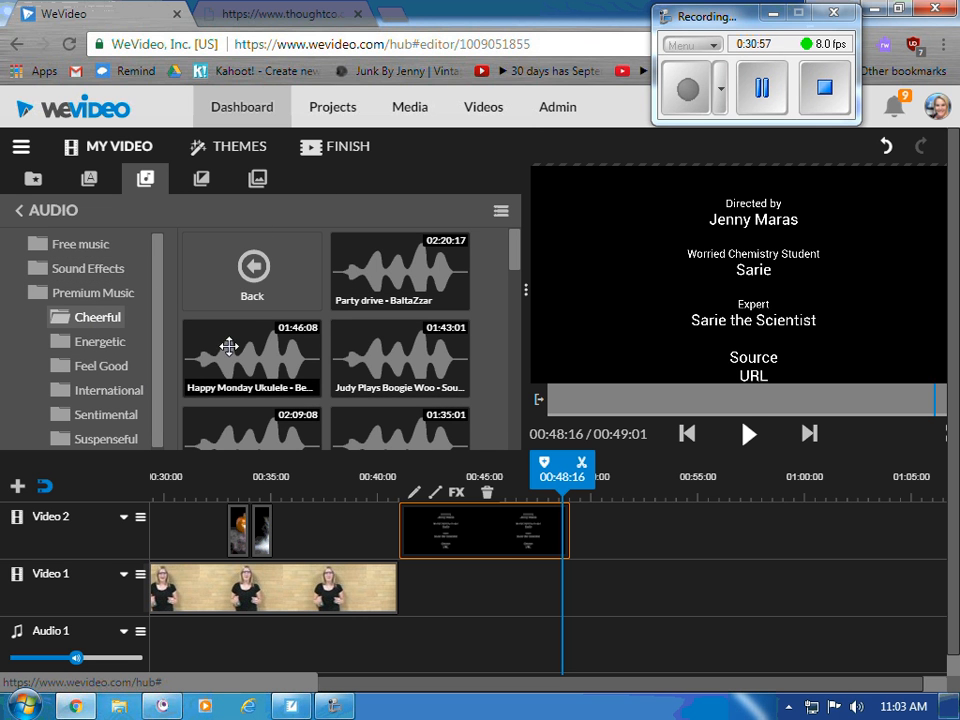
{"action": "left_click_drag", "start_coordinate": [229, 346], "coordinate": [165, 645]}
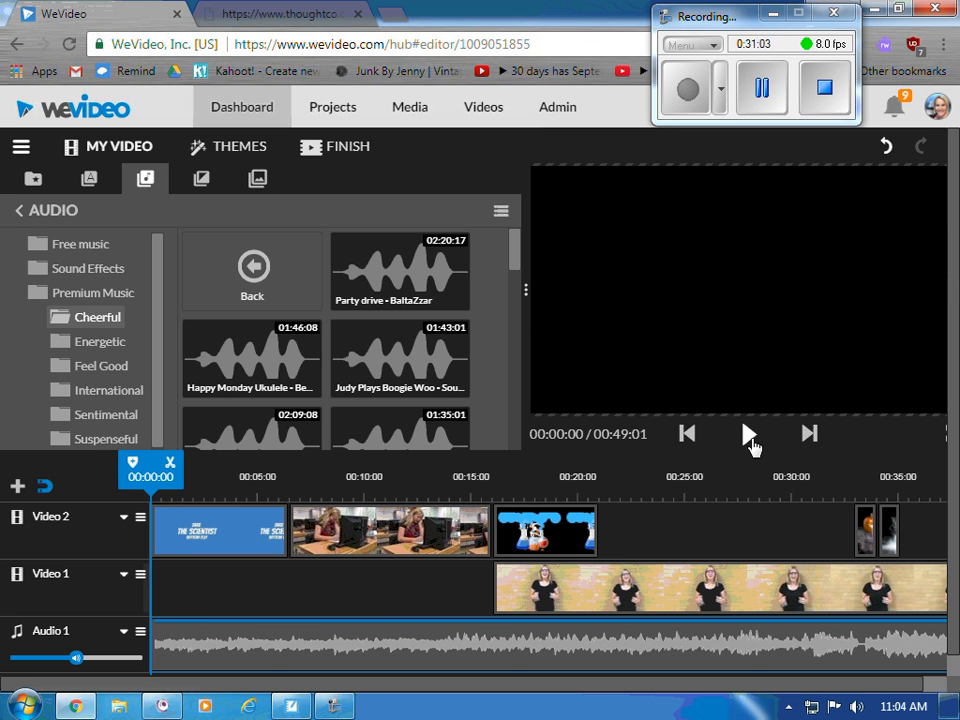
{"action": "left_click", "coordinate": [750, 440]}
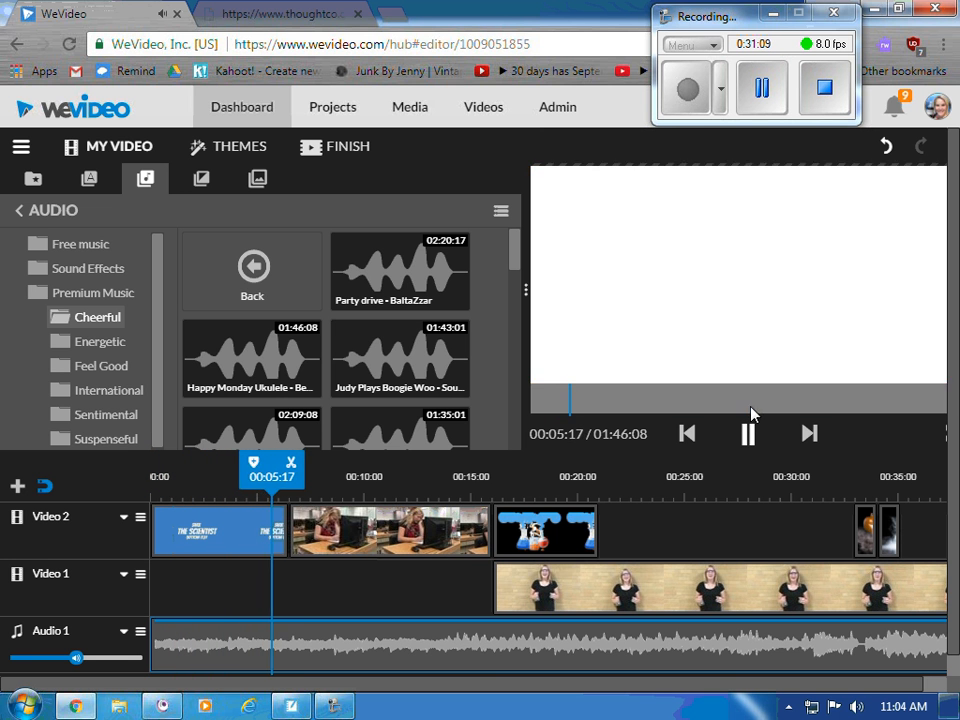
{"action": "left_click", "coordinate": [748, 432]}
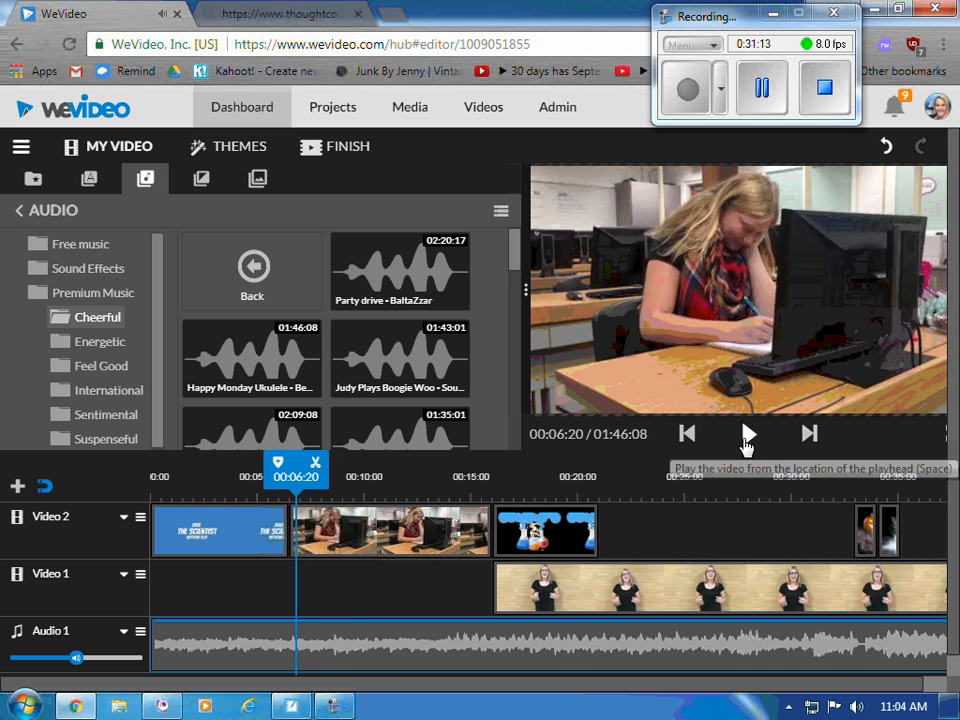
{"action": "left_click", "coordinate": [747, 436]}
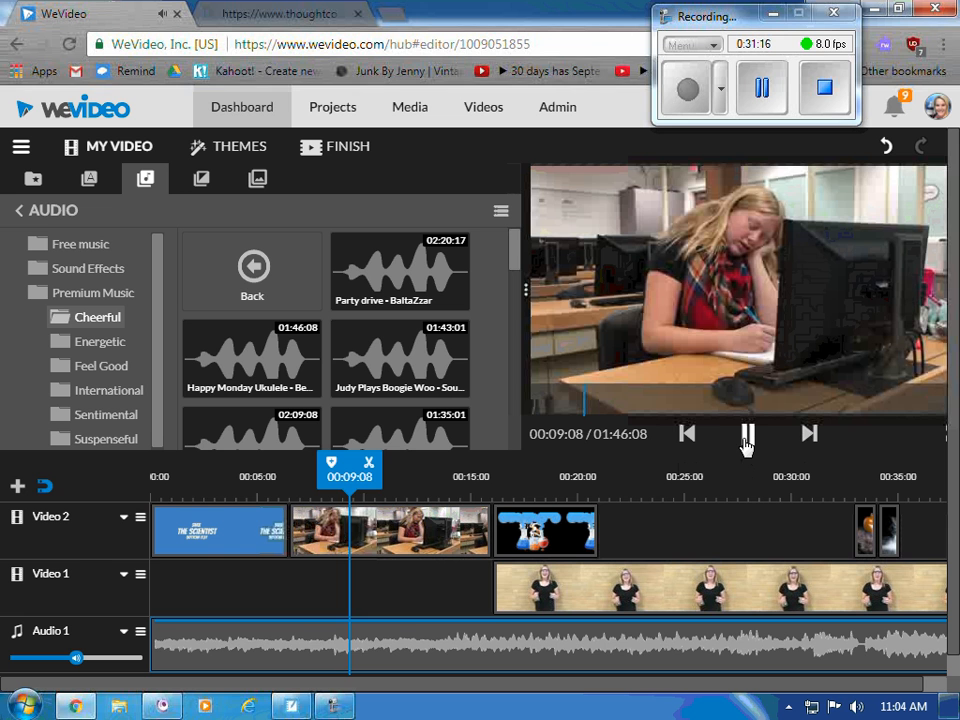
{"action": "left_click", "coordinate": [746, 442]}
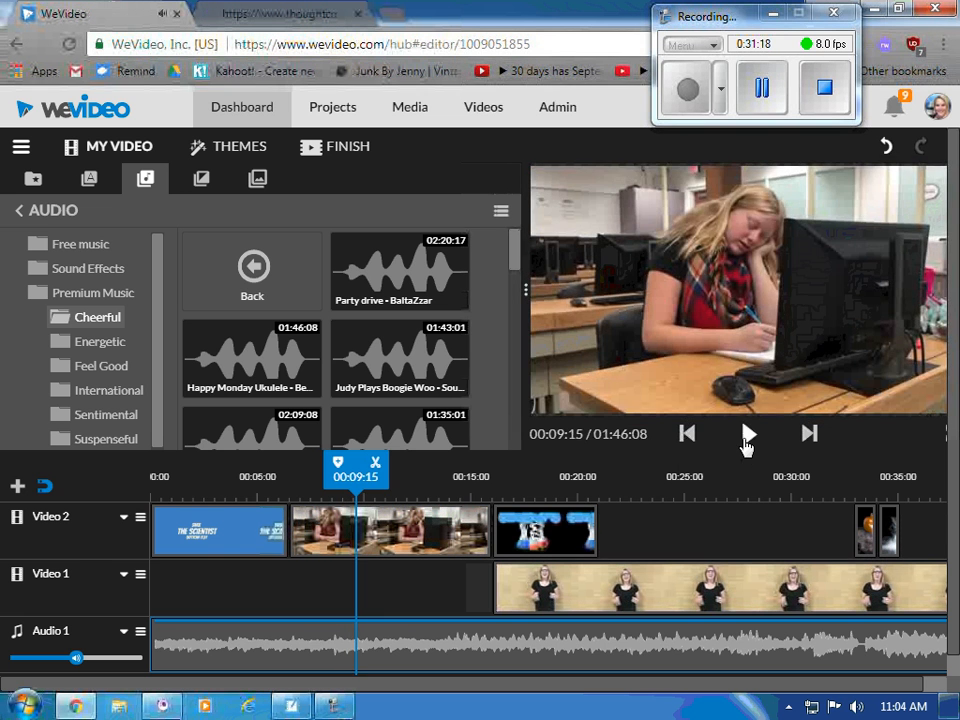
{"action": "left_click", "coordinate": [213, 645]}
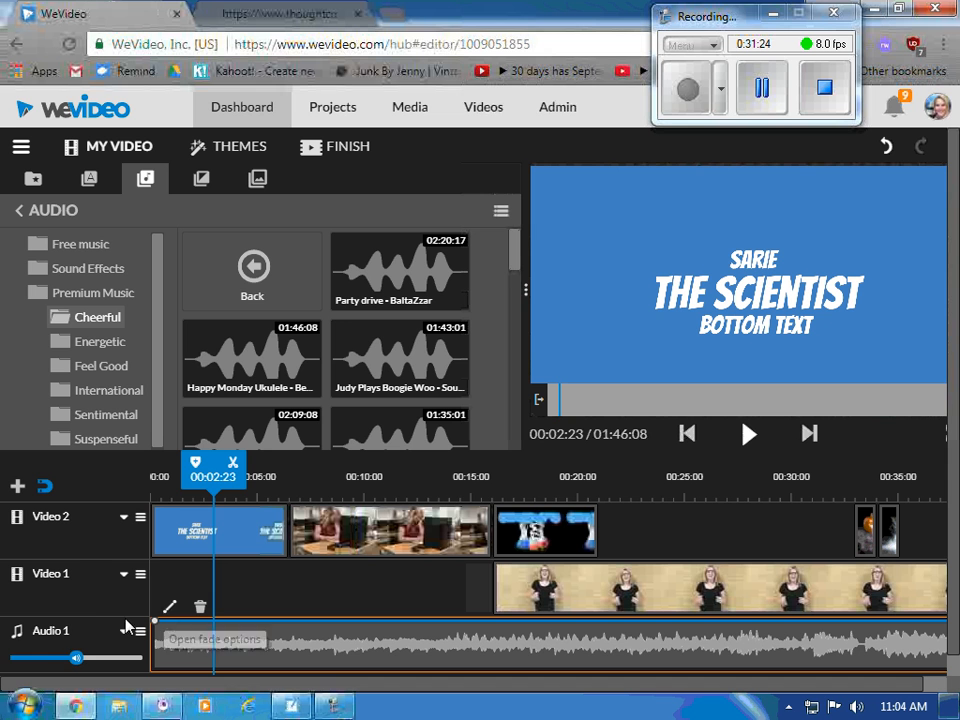
- Lower the Audio 1 music volume to 40%, then 10%, checking each by playback
{"action": "left_click_drag", "start_coordinate": [76, 657], "coordinate": [26, 674]}
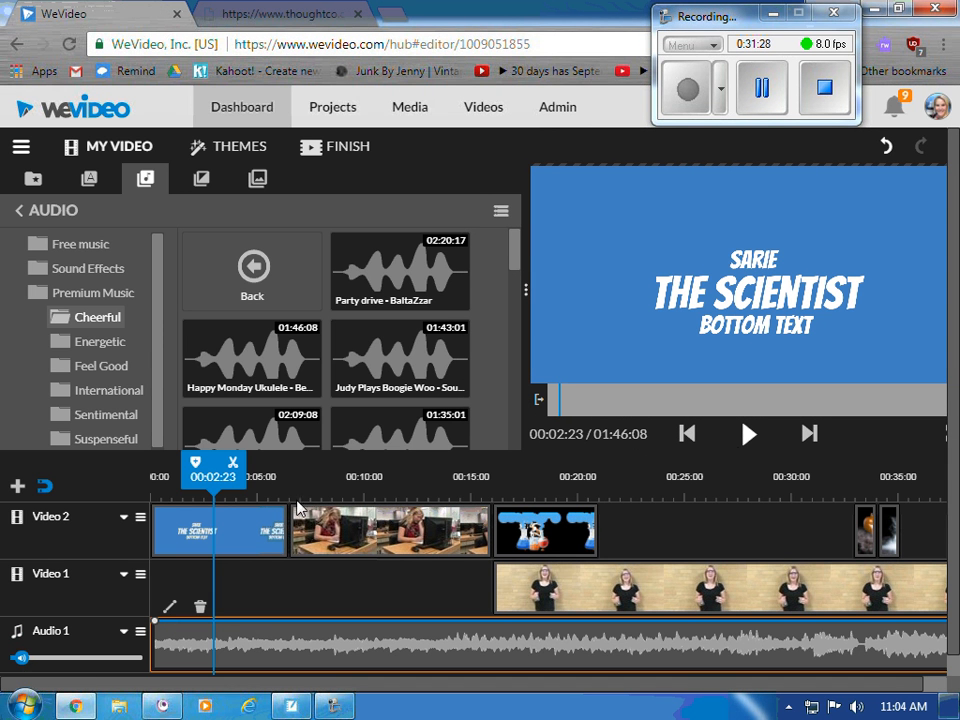
{"action": "left_click", "coordinate": [748, 436]}
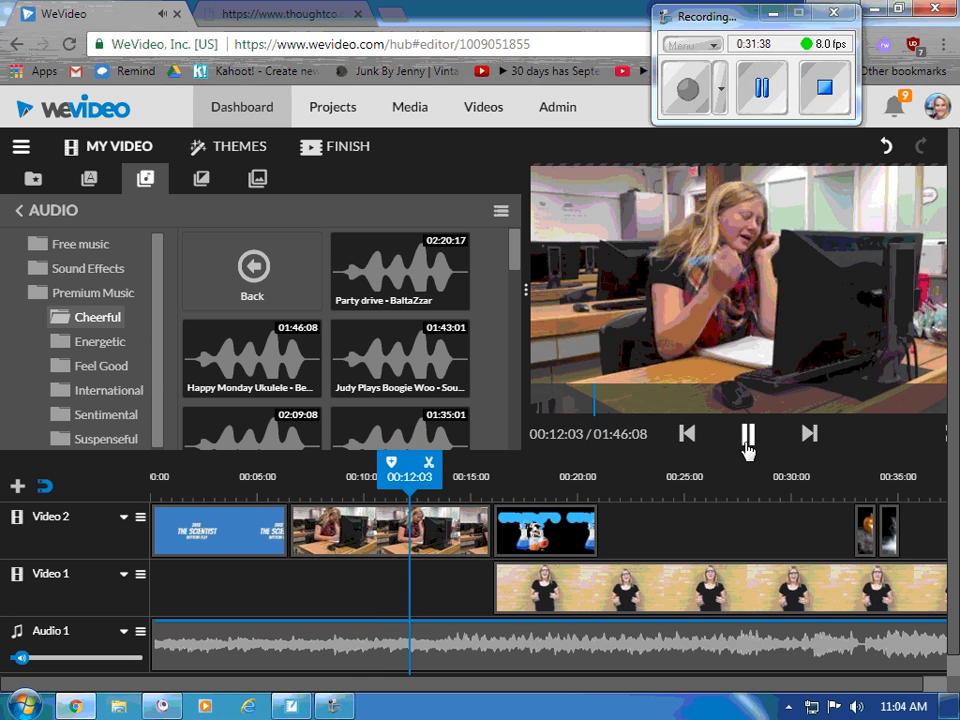
{"action": "left_click", "coordinate": [746, 440]}
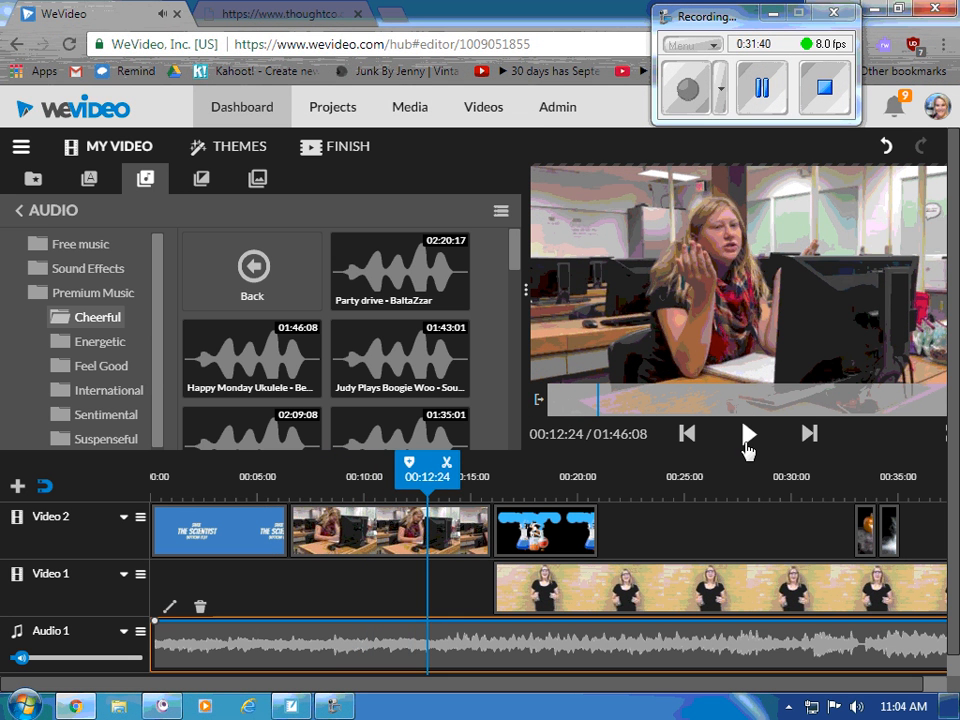
{"action": "mouse_move", "coordinate": [20, 662]}
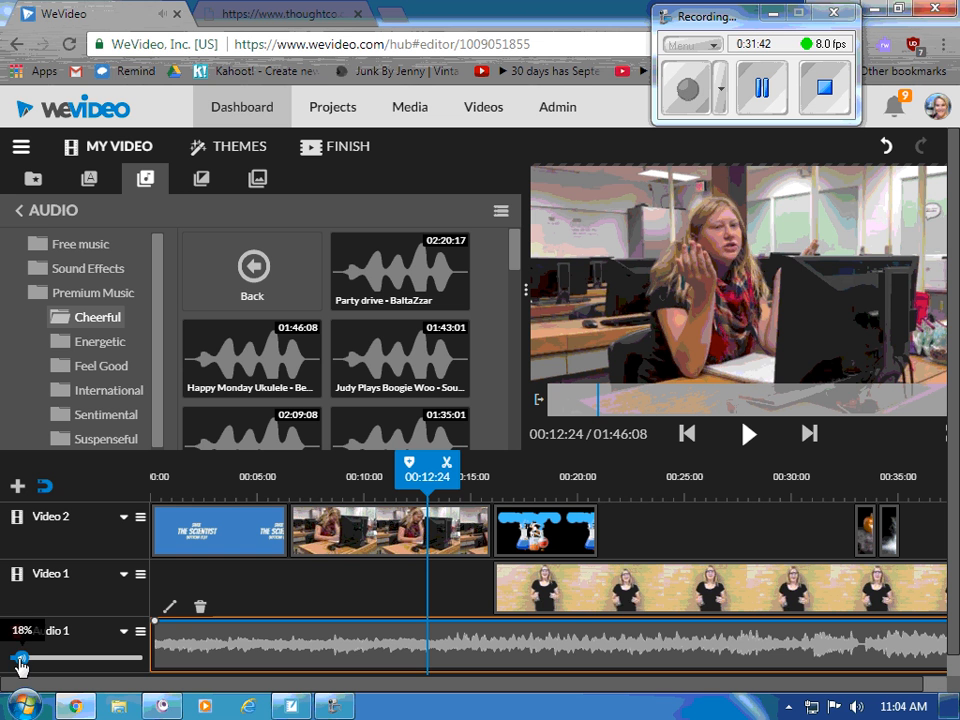
{"action": "left_click_drag", "start_coordinate": [20, 662], "coordinate": [14, 662]}
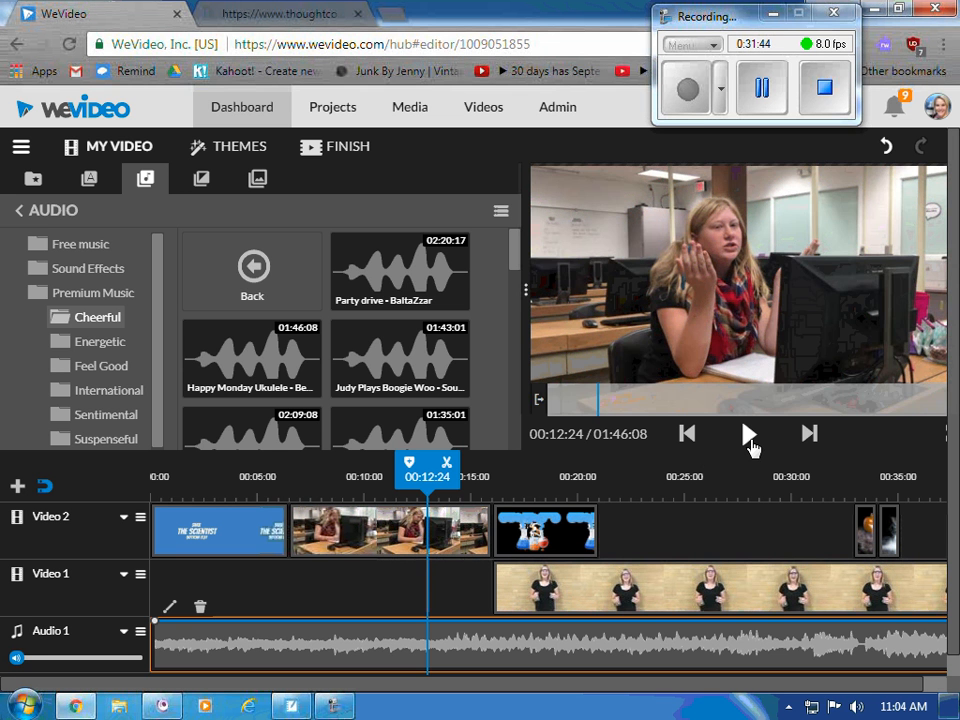
{"action": "left_click", "coordinate": [749, 440]}
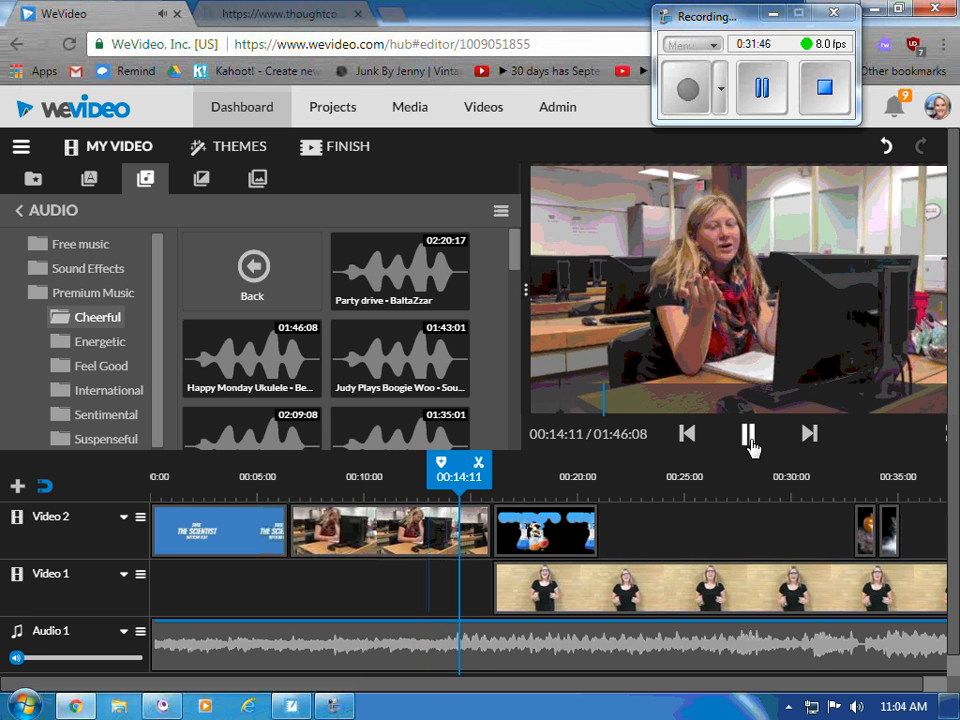
{"action": "left_click", "coordinate": [750, 440]}
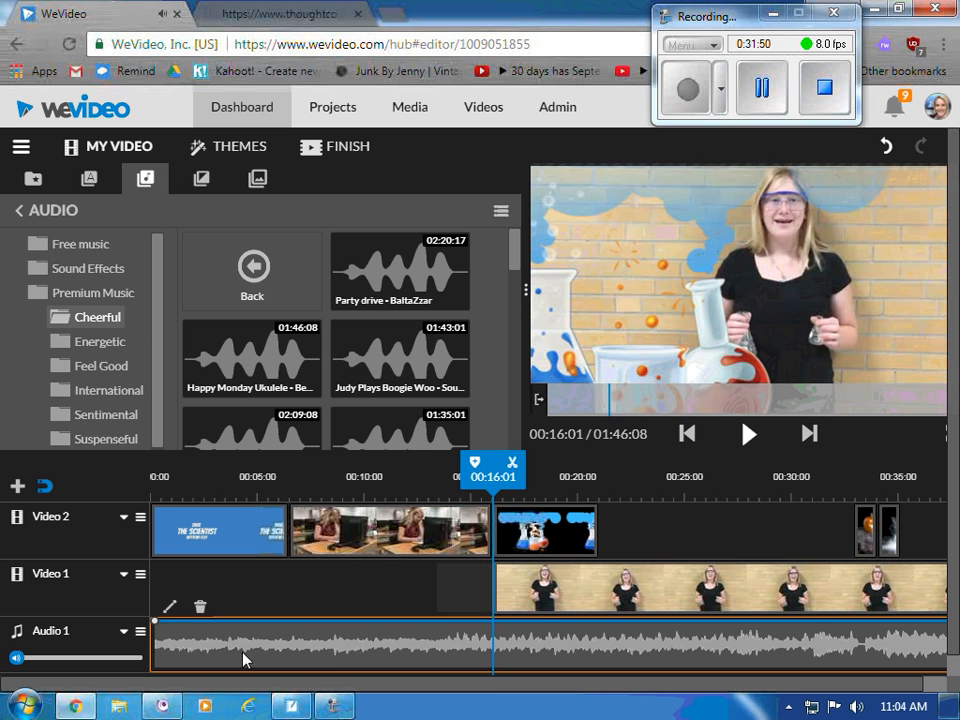
- Raise the music back to about 34% and park the playhead where the classroom clip begins
{"action": "left_click", "coordinate": [362, 477]}
{"action": "left_click_drag", "start_coordinate": [313, 478], "coordinate": [285, 486]}
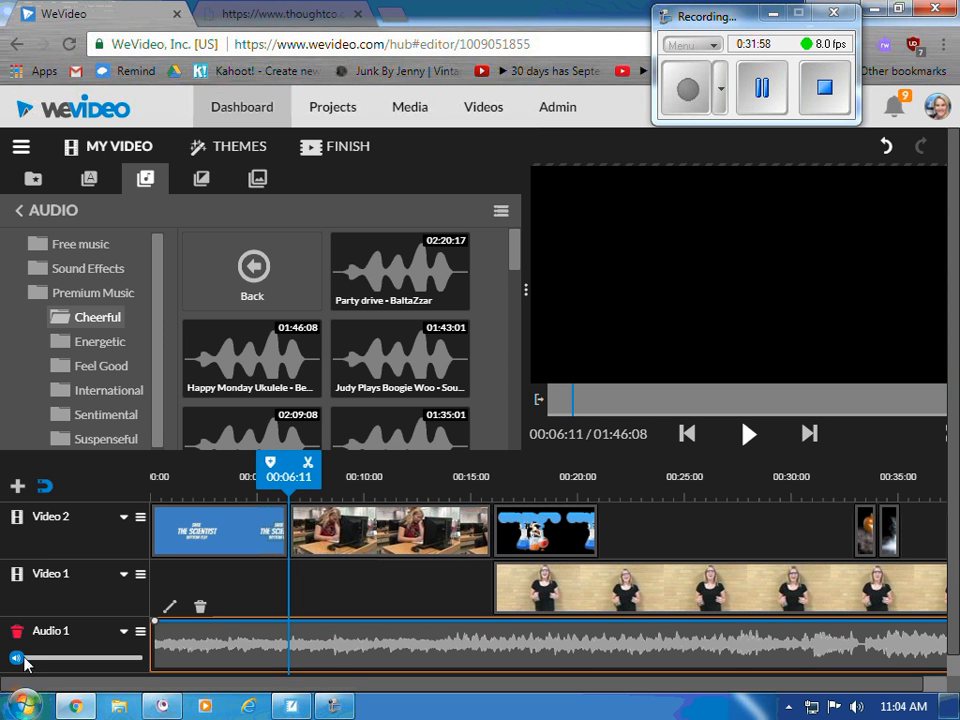
{"action": "left_click_drag", "start_coordinate": [17, 657], "coordinate": [36, 658]}
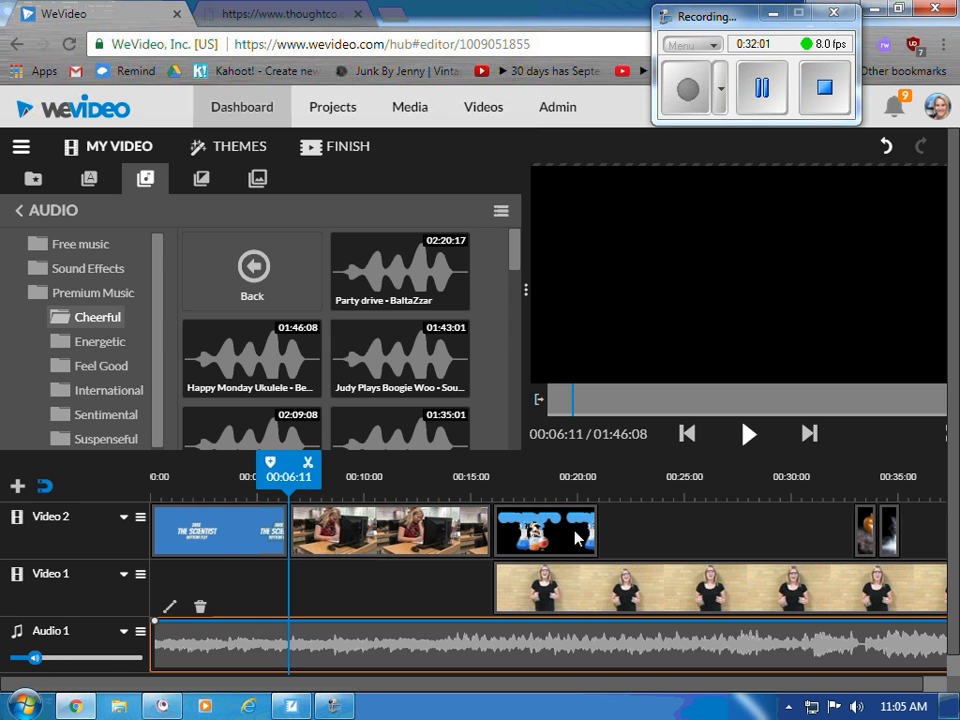
{"action": "left_click", "coordinate": [229, 540]}
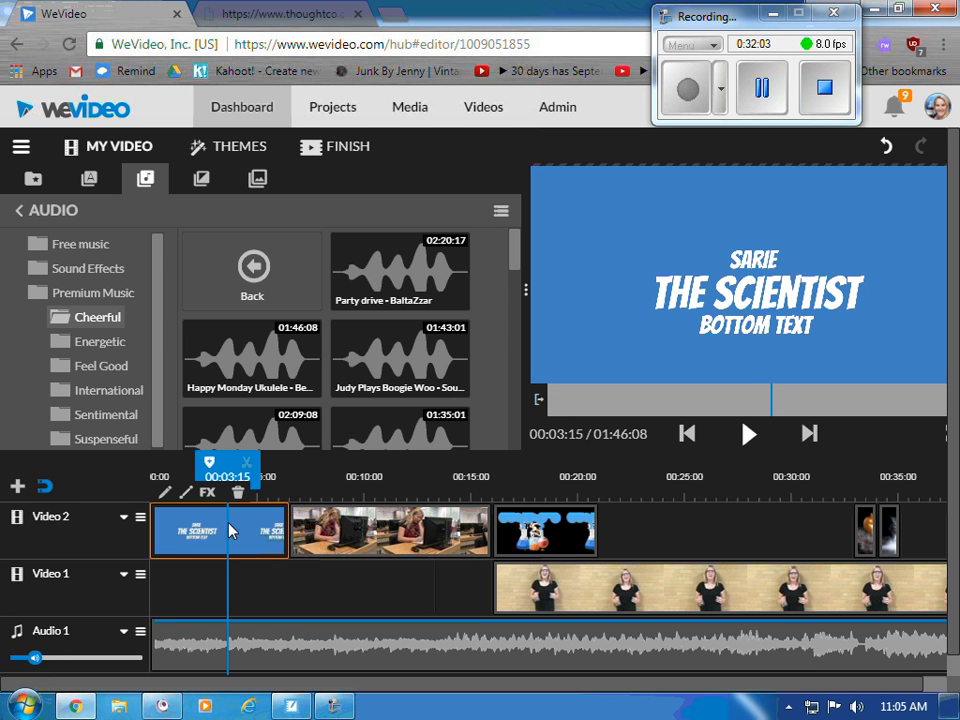
{"action": "left_click", "coordinate": [330, 515]}
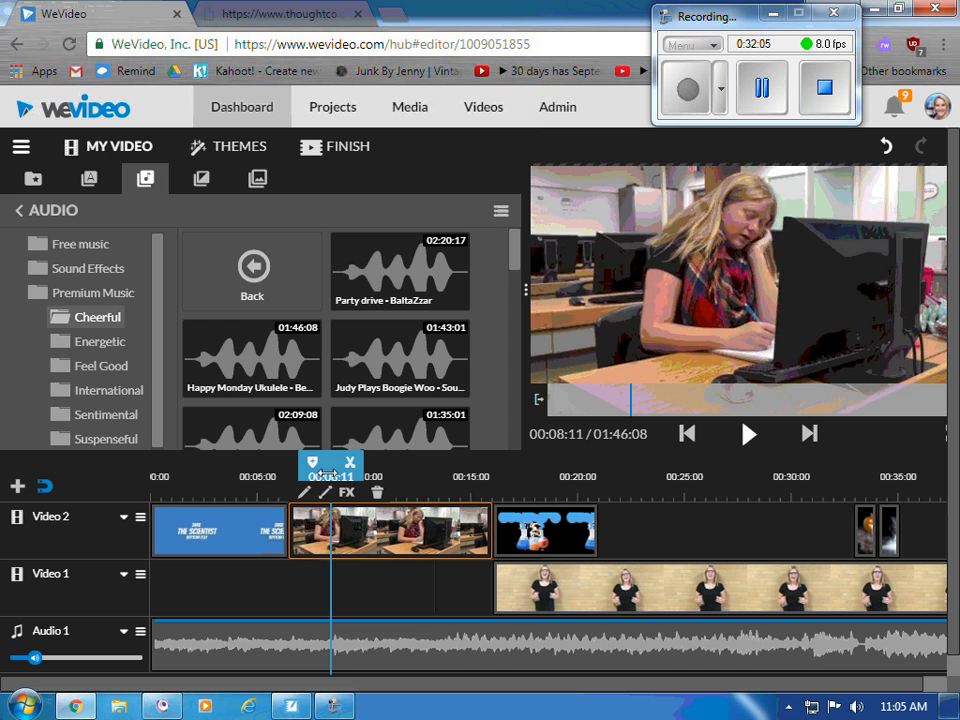
{"action": "left_click_drag", "start_coordinate": [331, 470], "coordinate": [287, 472]}
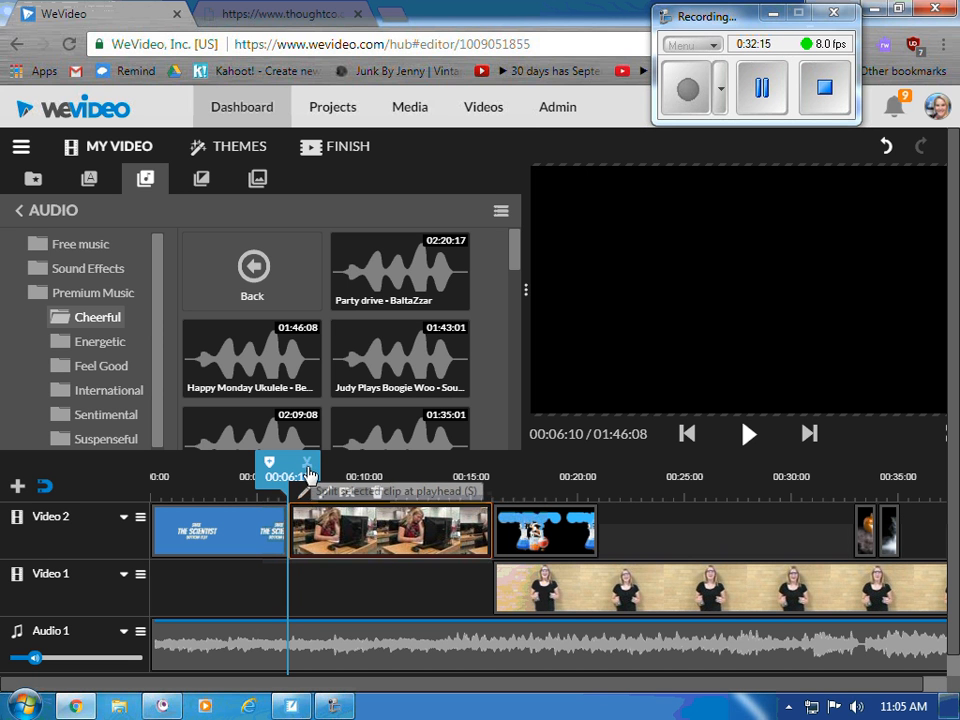
- Split the ukulele music clip at 00:06:12, where THE SCIENTIST title ends
{"action": "left_click", "coordinate": [444, 537]}
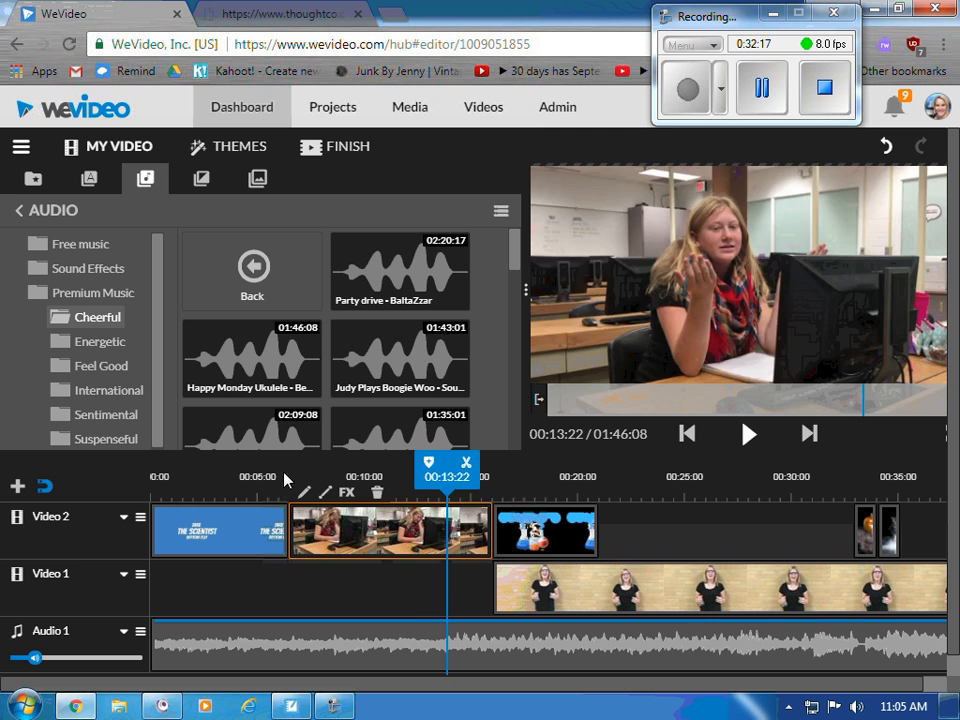
{"action": "left_click", "coordinate": [245, 643]}
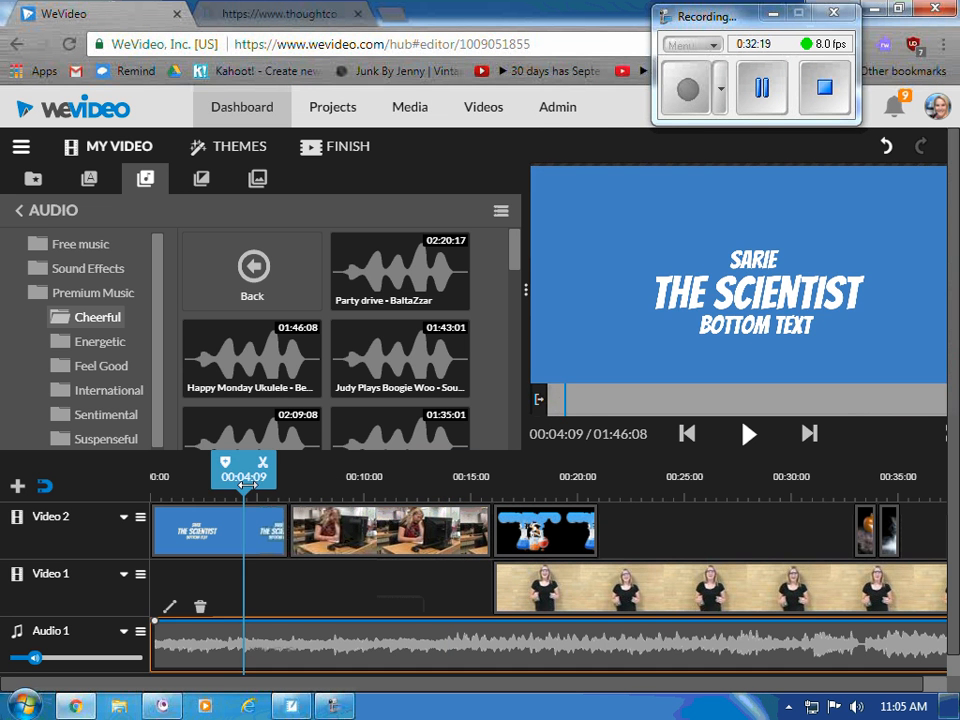
{"action": "left_click_drag", "start_coordinate": [244, 487], "coordinate": [298, 487]}
{"action": "left_click_drag", "start_coordinate": [288, 482], "coordinate": [291, 480]}
{"action": "left_click", "coordinate": [306, 464]}
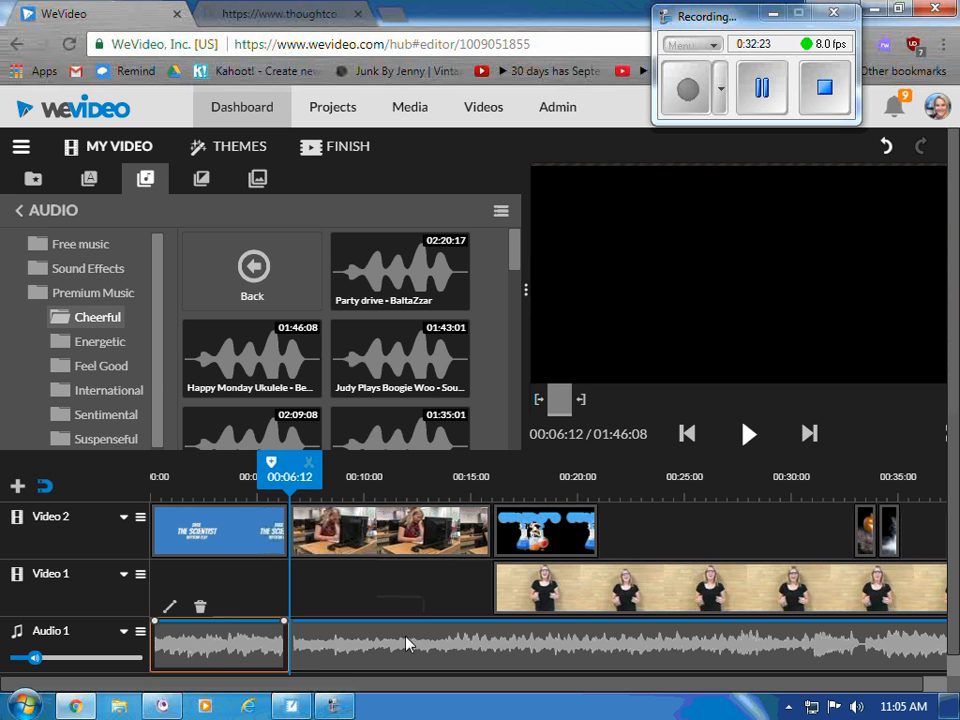
- With the first music clip selected, raise the Audio 1 track volume
{"action": "left_click", "coordinate": [584, 598]}
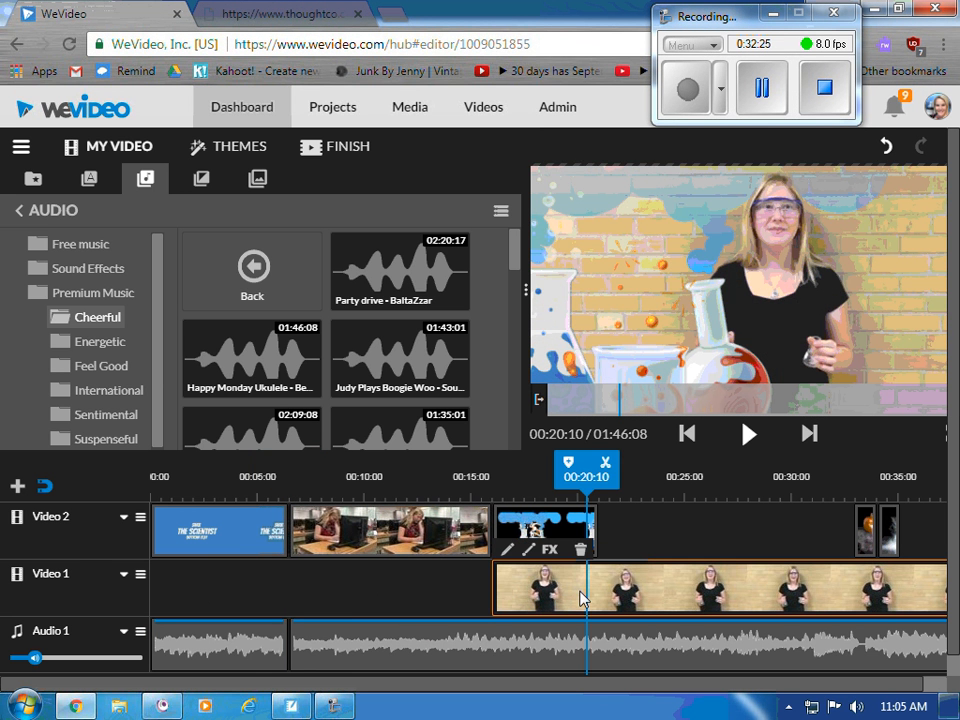
{"action": "left_click", "coordinate": [240, 668]}
{"action": "left_click", "coordinate": [350, 668]}
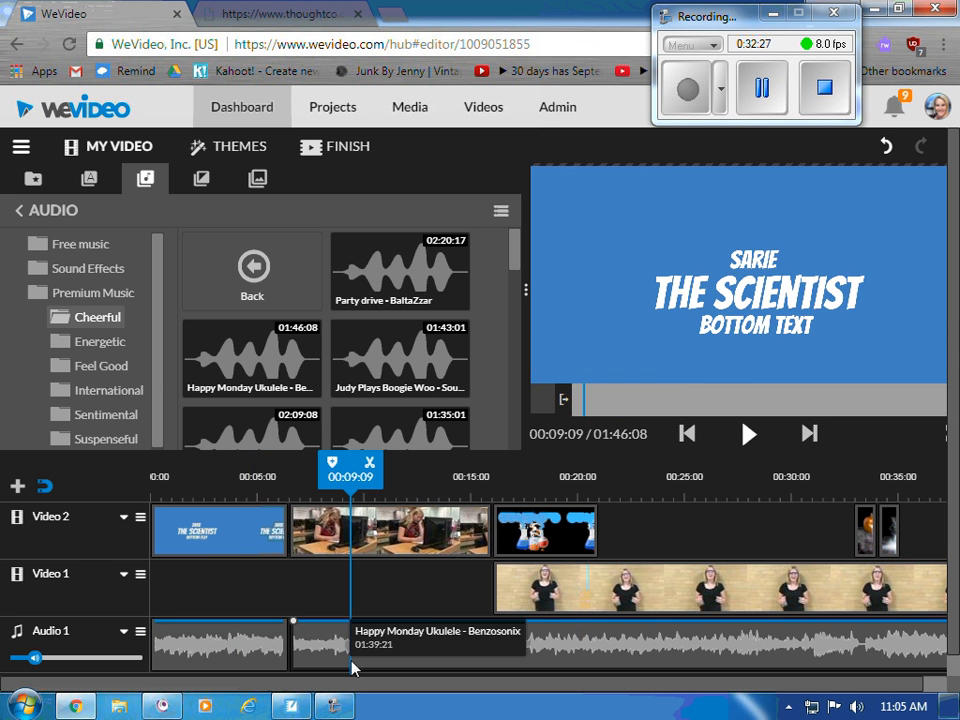
{"action": "left_click", "coordinate": [350, 630]}
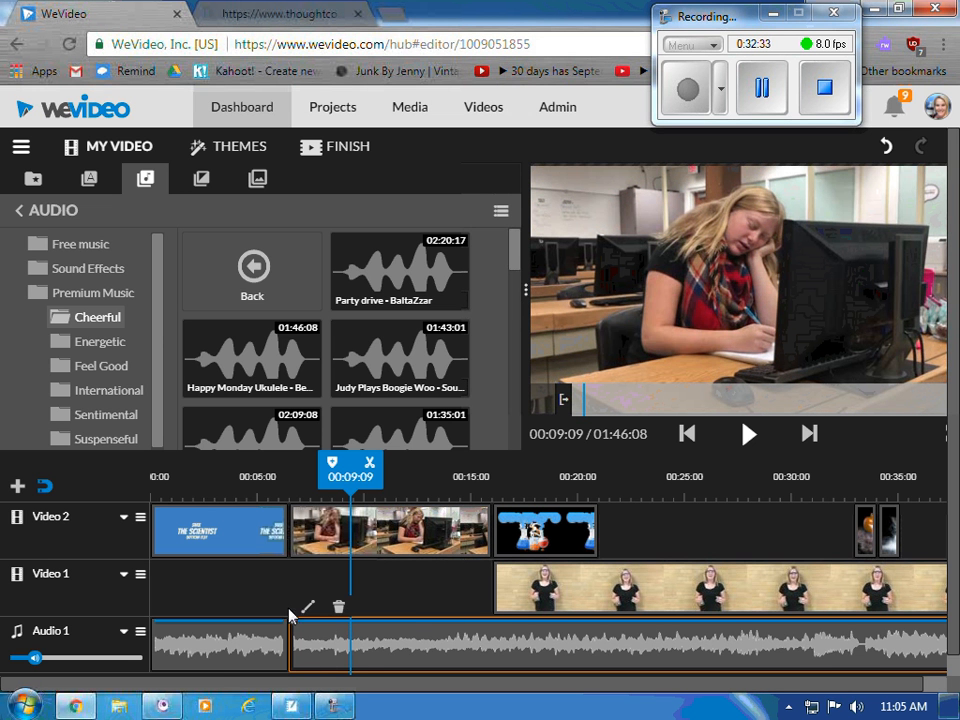
{"action": "left_click", "coordinate": [176, 645]}
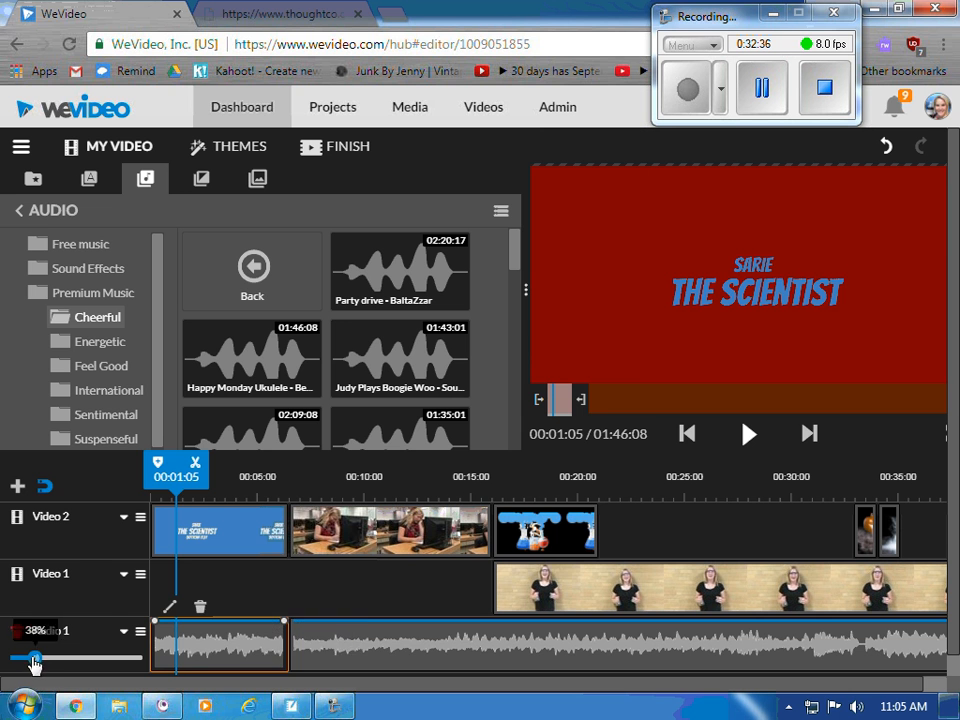
{"action": "left_click_drag", "start_coordinate": [34, 657], "coordinate": [93, 658]}
{"action": "left_click", "coordinate": [325, 660]}
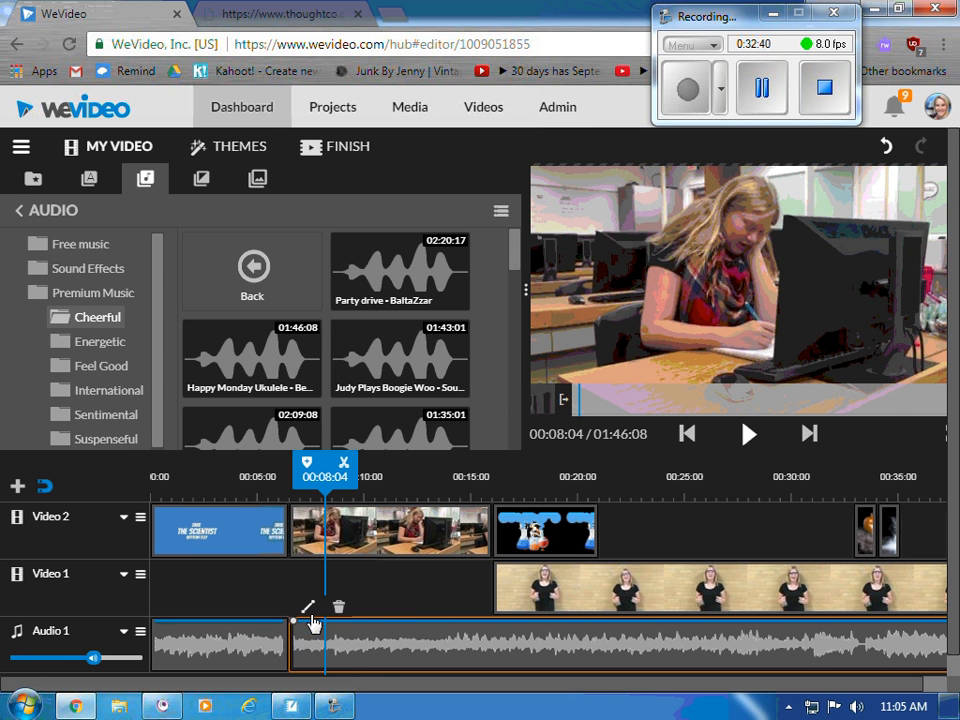
- Lower the second music clip's volume to 11% and play the project to hear it
{"action": "left_click", "coordinate": [308, 607]}
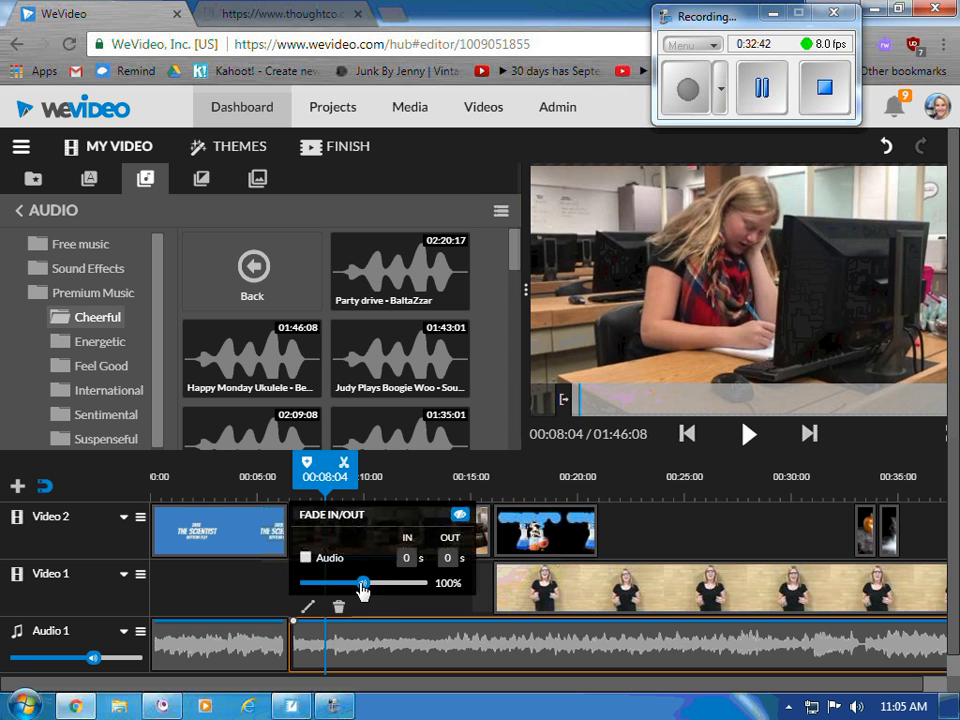
{"action": "left_click_drag", "start_coordinate": [364, 584], "coordinate": [306, 598]}
{"action": "left_click", "coordinate": [197, 540]}
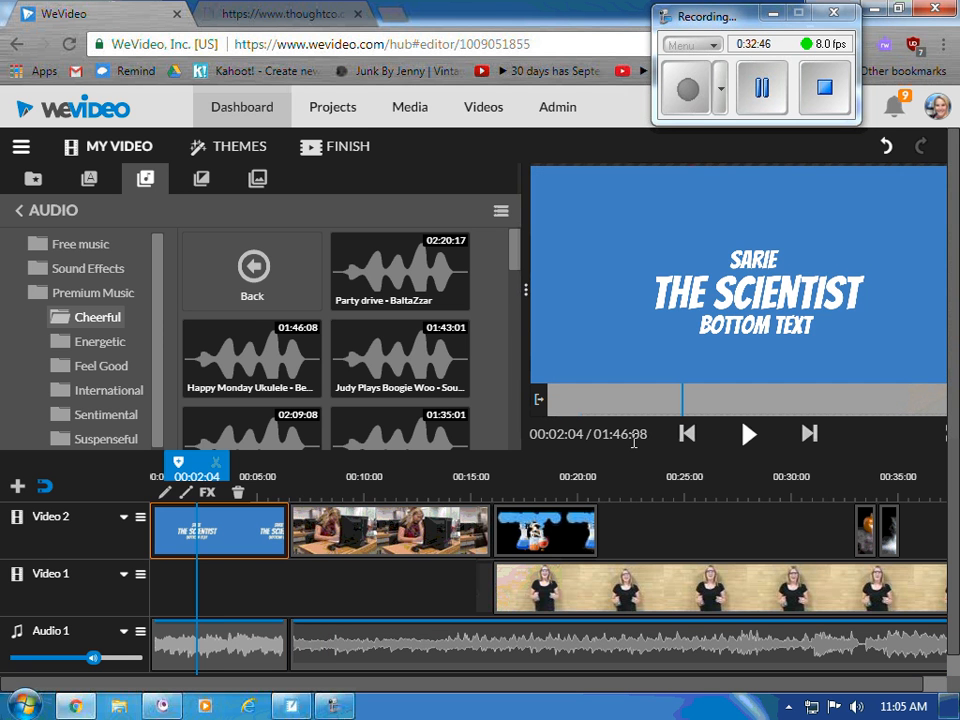
{"action": "left_click", "coordinate": [748, 435]}
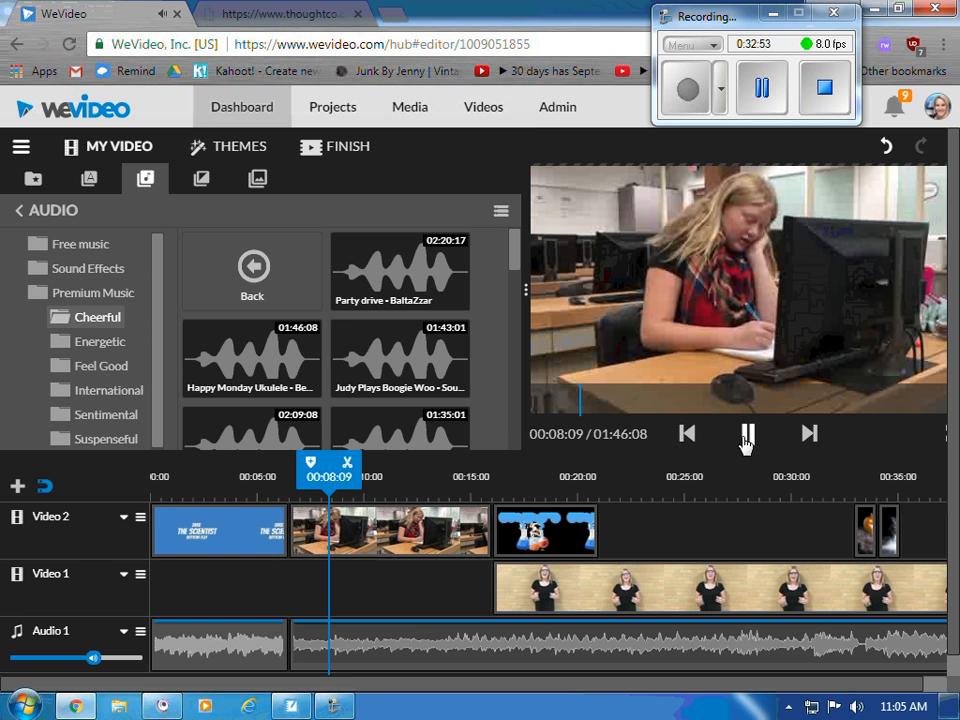
{"action": "left_click", "coordinate": [746, 436]}
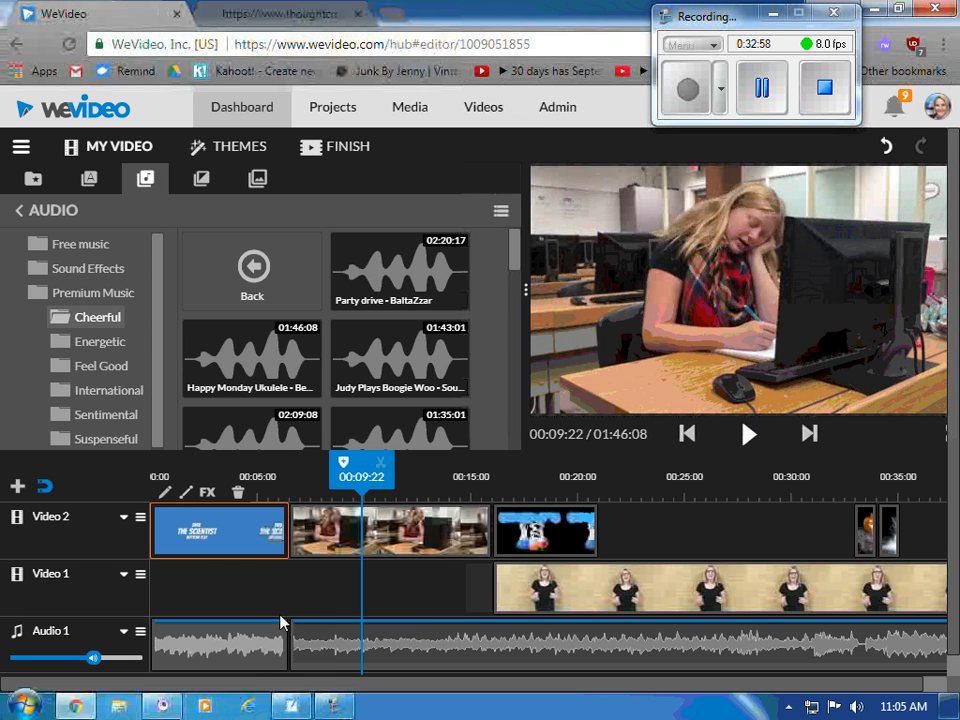
- Give the first music clip a 1-second fade in and 1-second fade out, then play to check
{"action": "left_click", "coordinate": [263, 652]}
{"action": "left_click", "coordinate": [170, 606]}
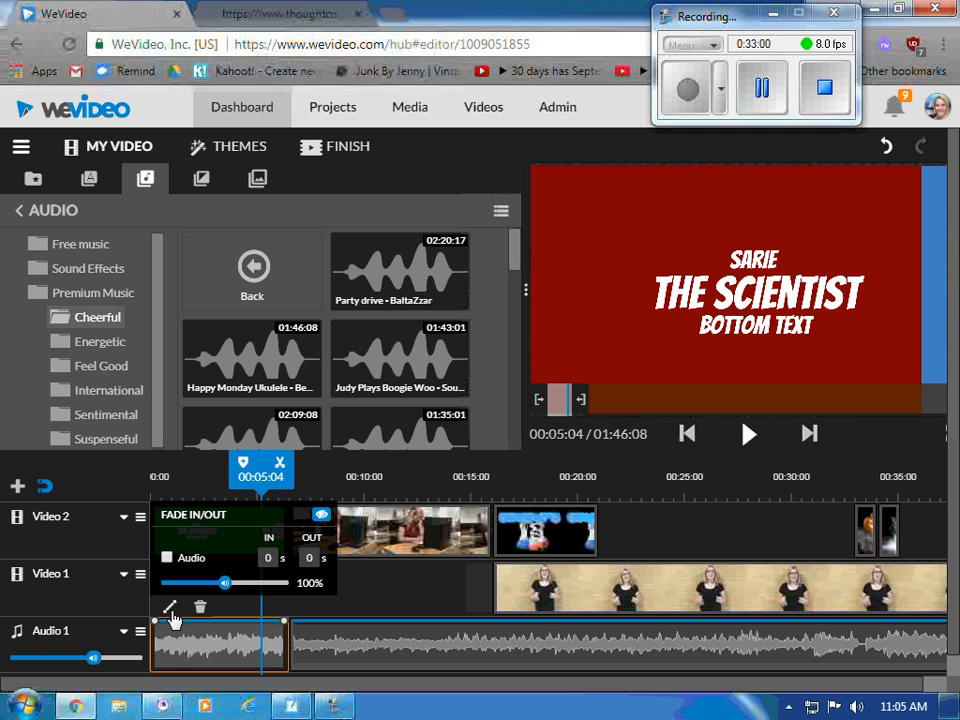
{"action": "left_click", "coordinate": [271, 558]}
{"action": "type", "text": "1"}
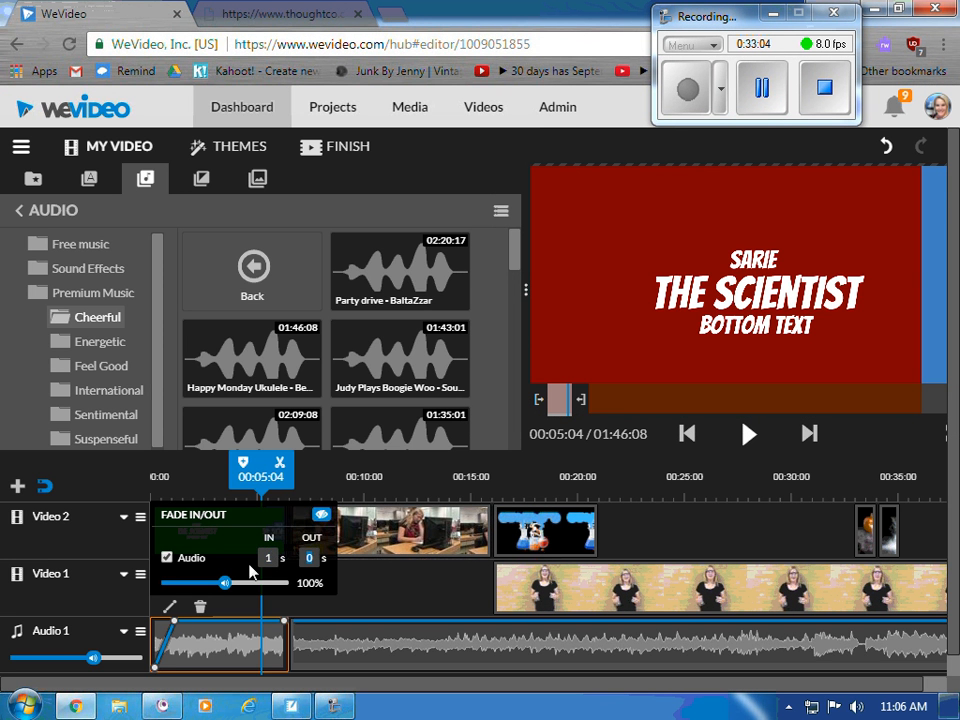
{"action": "key", "text": "Tab"}
{"action": "type", "text": "1"}
{"action": "left_click", "coordinate": [746, 433]}
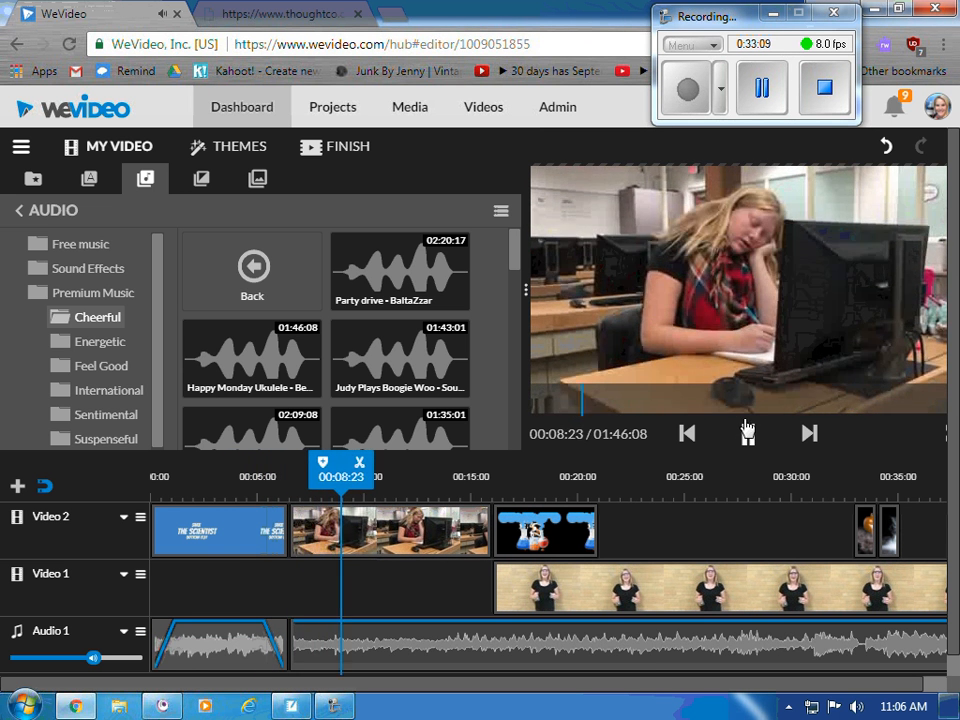
{"action": "left_click", "coordinate": [745, 435]}
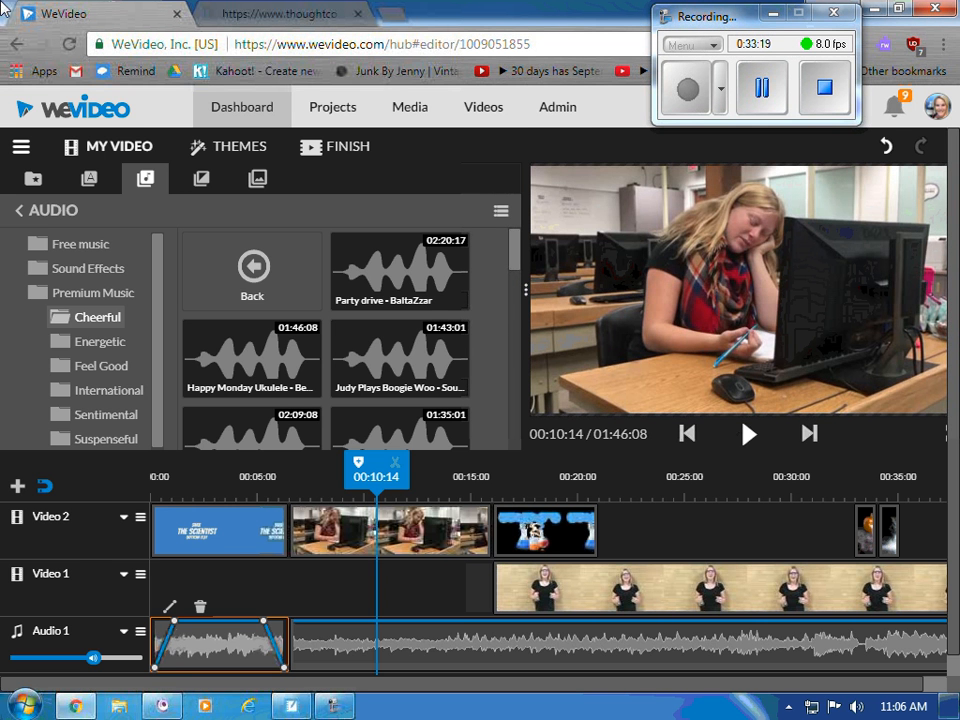
- Present the SMART Notebook lesson full screen and advance to slide 5, Finalize Video
{"action": "key", "text": "alt+Tab"}
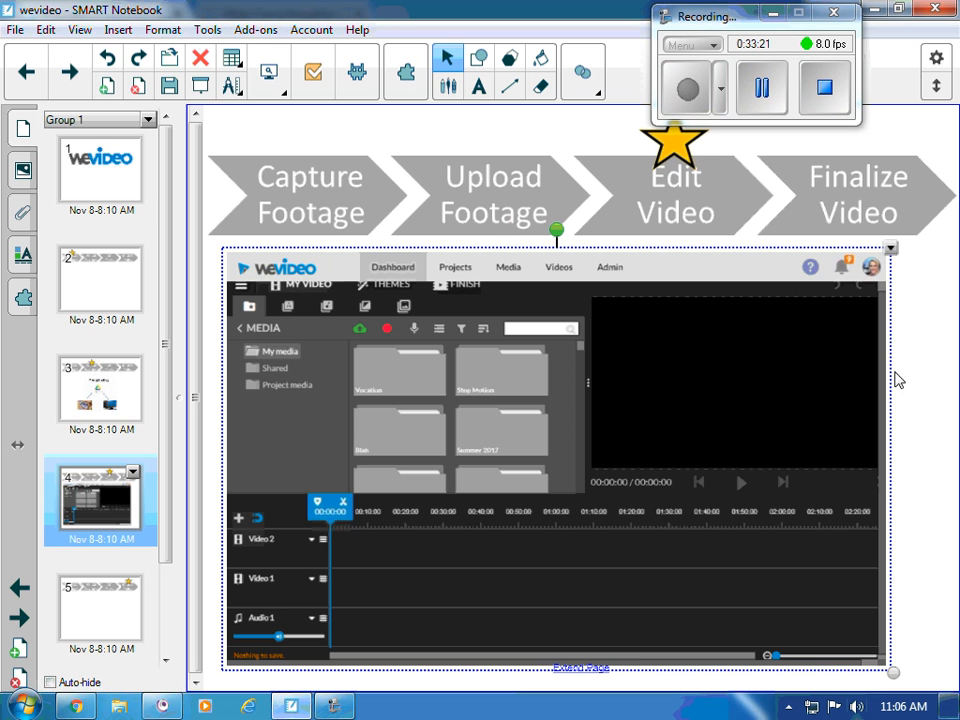
{"action": "left_click", "coordinate": [282, 92]}
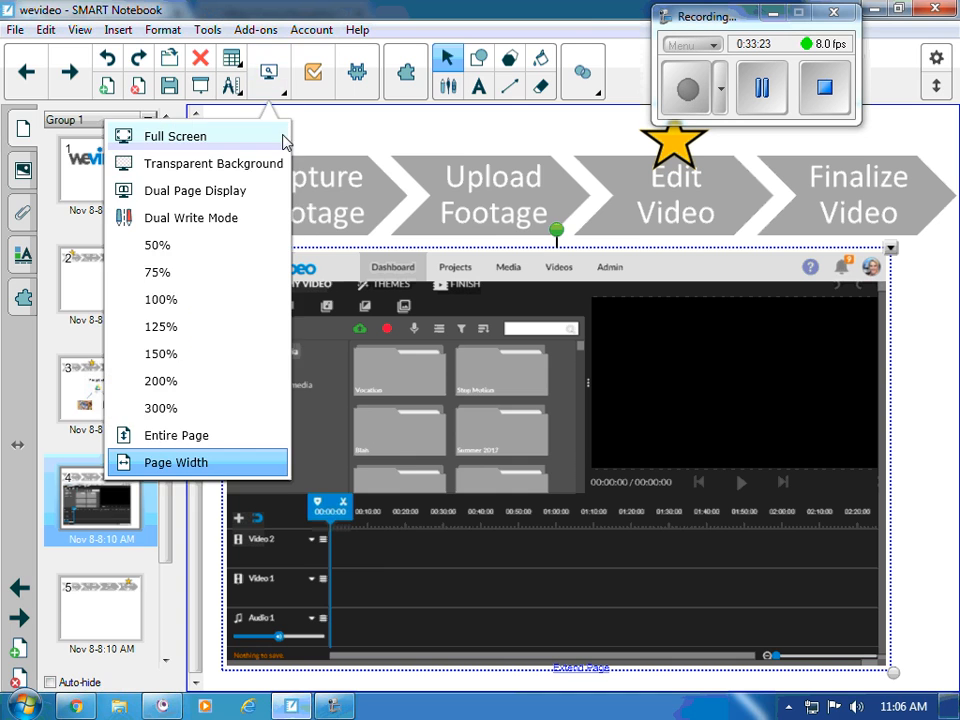
{"action": "left_click", "coordinate": [280, 135]}
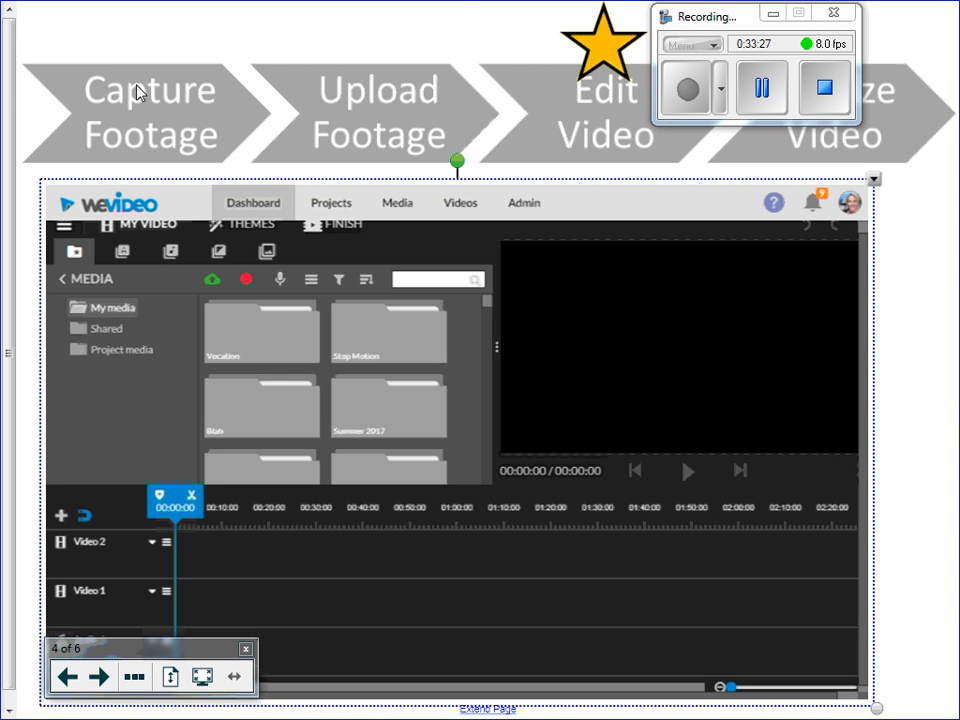
{"action": "left_click_drag", "start_coordinate": [685, 13], "coordinate": [317, 10]}
{"action": "left_click", "coordinate": [98, 676]}
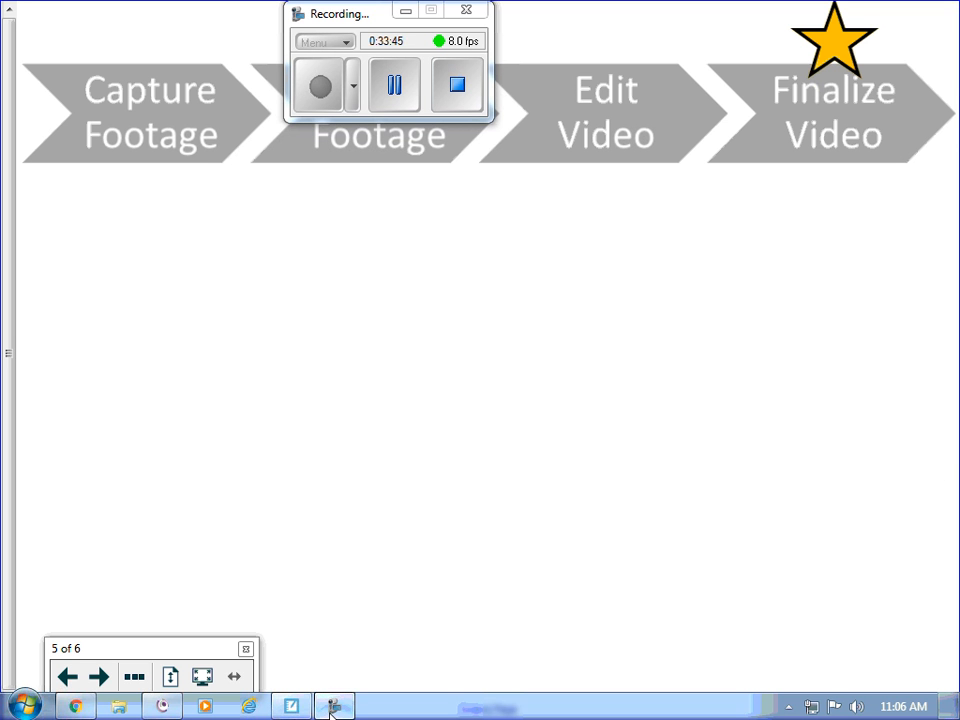
- Retitle 'My Video 1' as 'Chemistry' and finalize the video at 480p Standard
{"action": "left_click", "coordinate": [75, 706]}
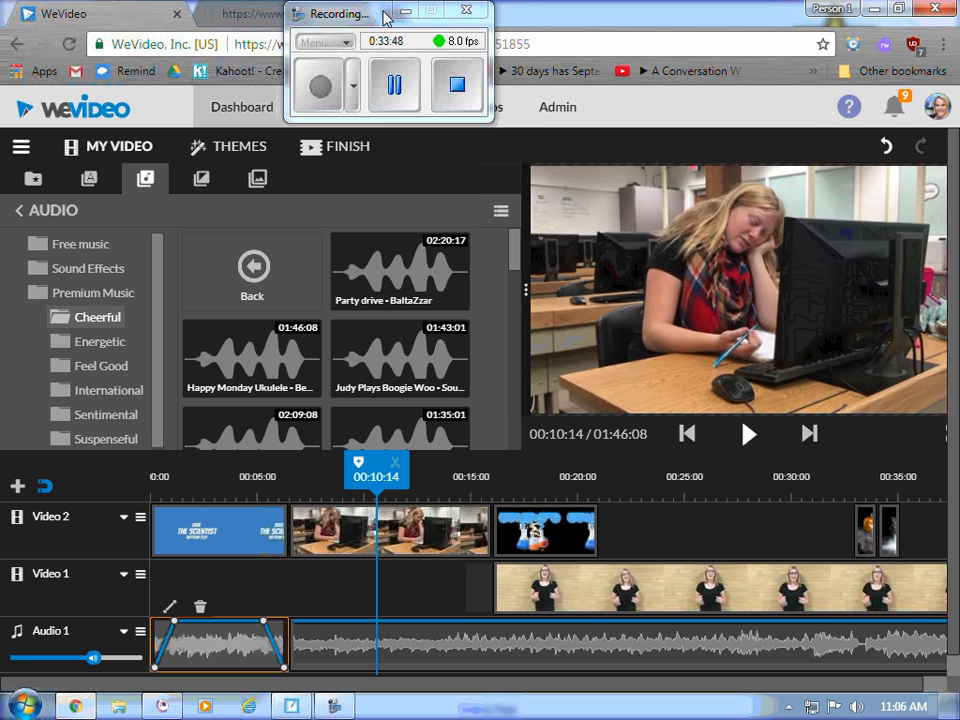
{"action": "left_click_drag", "start_coordinate": [386, 15], "coordinate": [777, 45]}
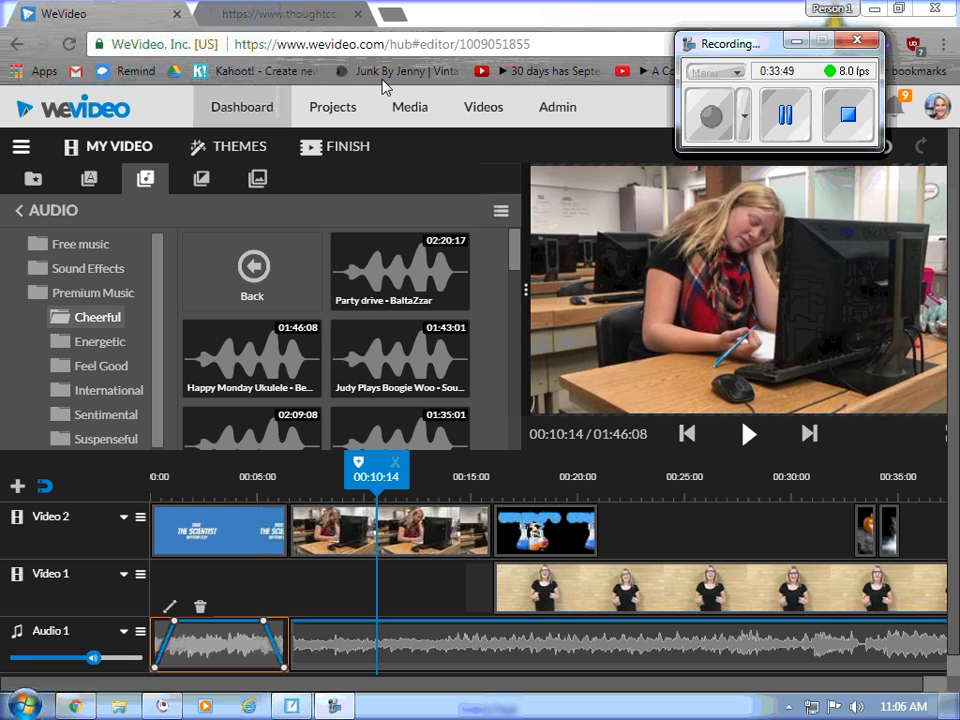
{"action": "left_click", "coordinate": [355, 155]}
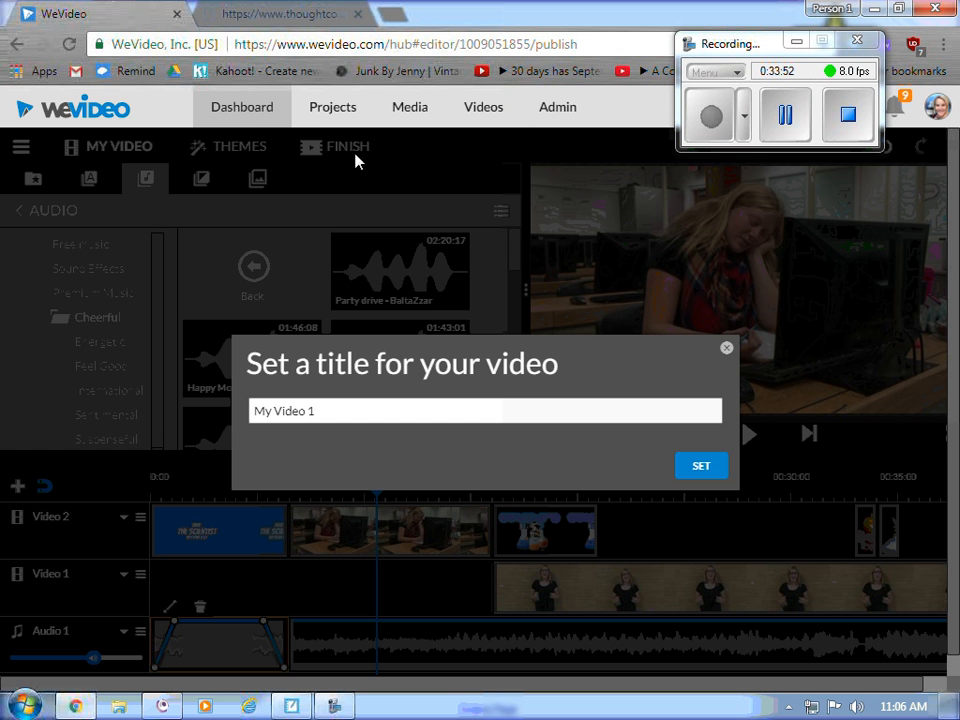
{"action": "left_click_drag", "start_coordinate": [310, 413], "coordinate": [133, 388]}
{"action": "type", "text": "Chemistry"}
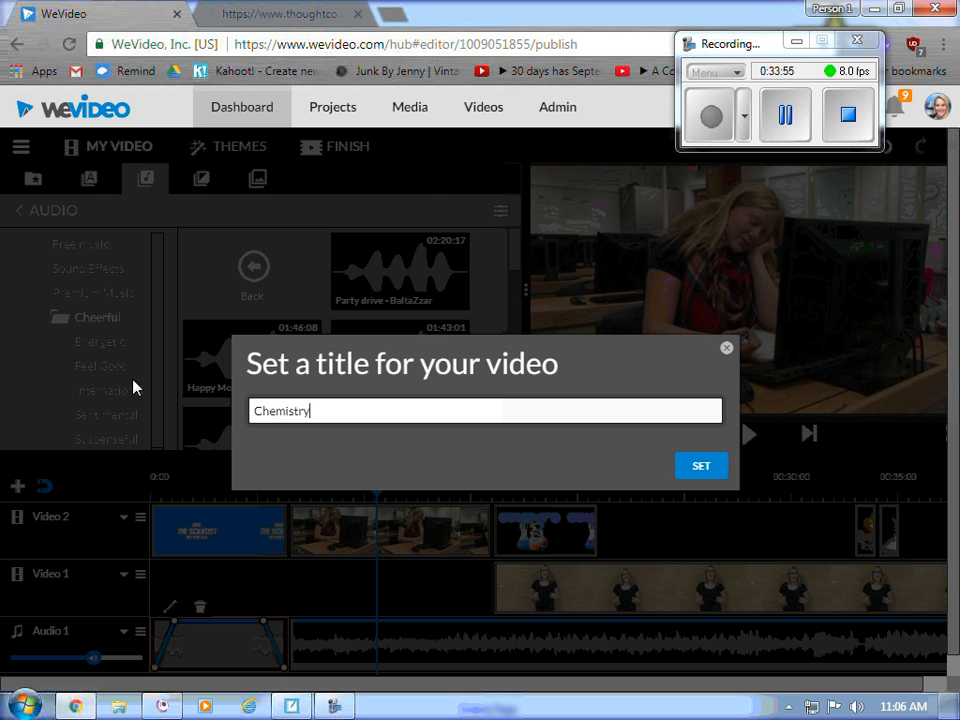
{"action": "key", "text": "Return"}
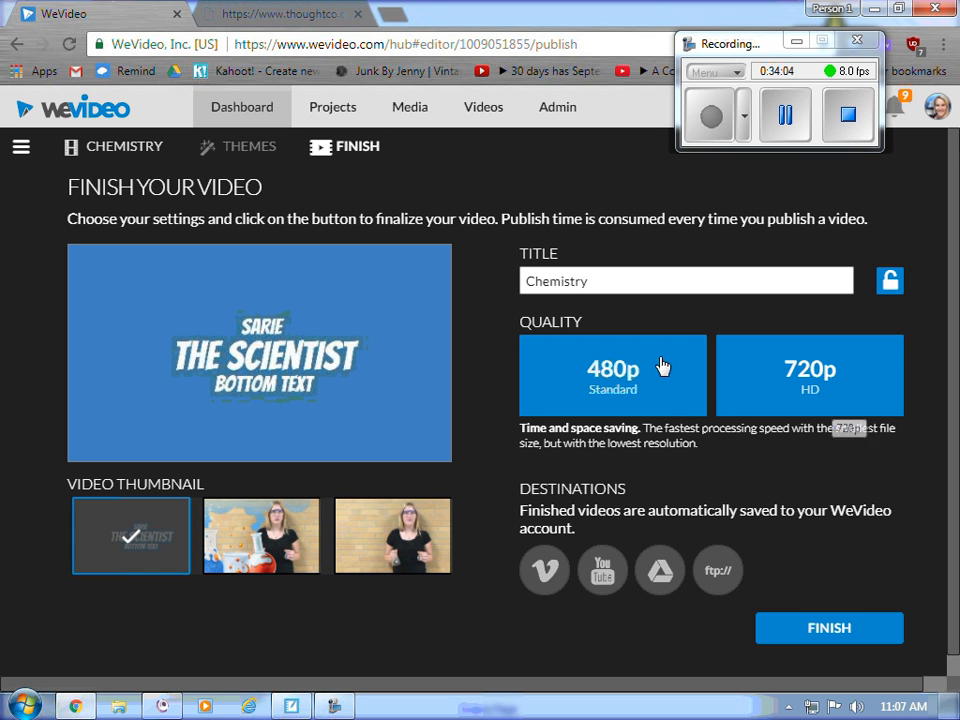
{"action": "left_click", "coordinate": [822, 638]}
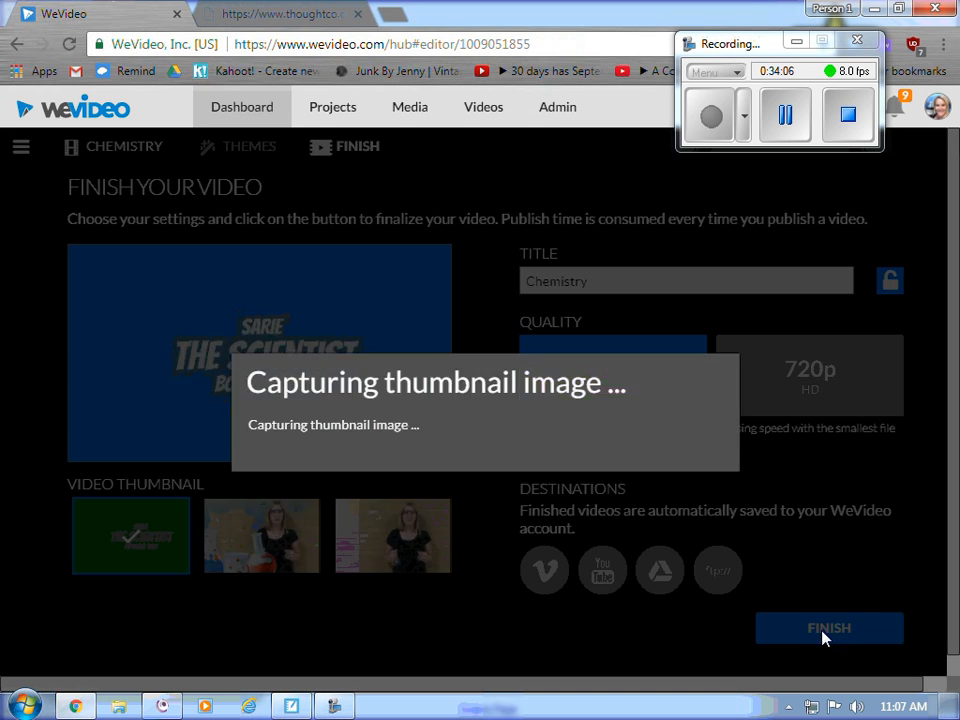